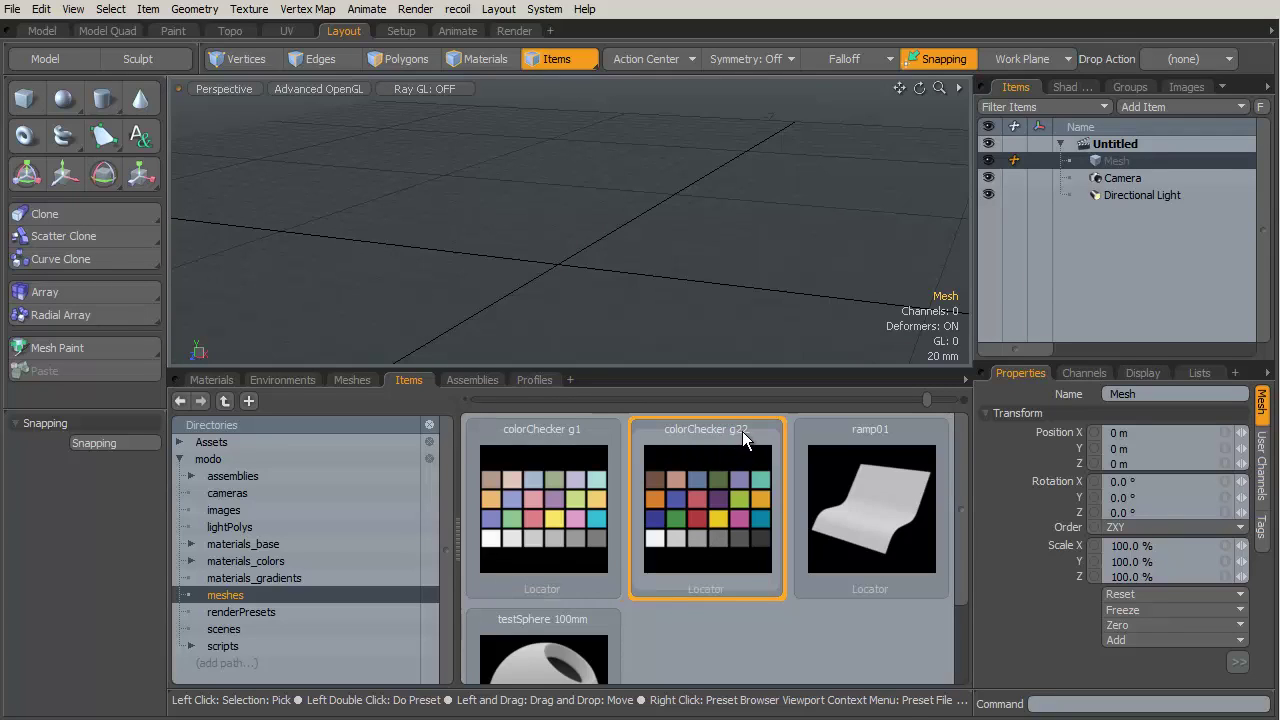
# Load the colorChecker g22 preset into the scene.
pyautogui.click(550, 452)
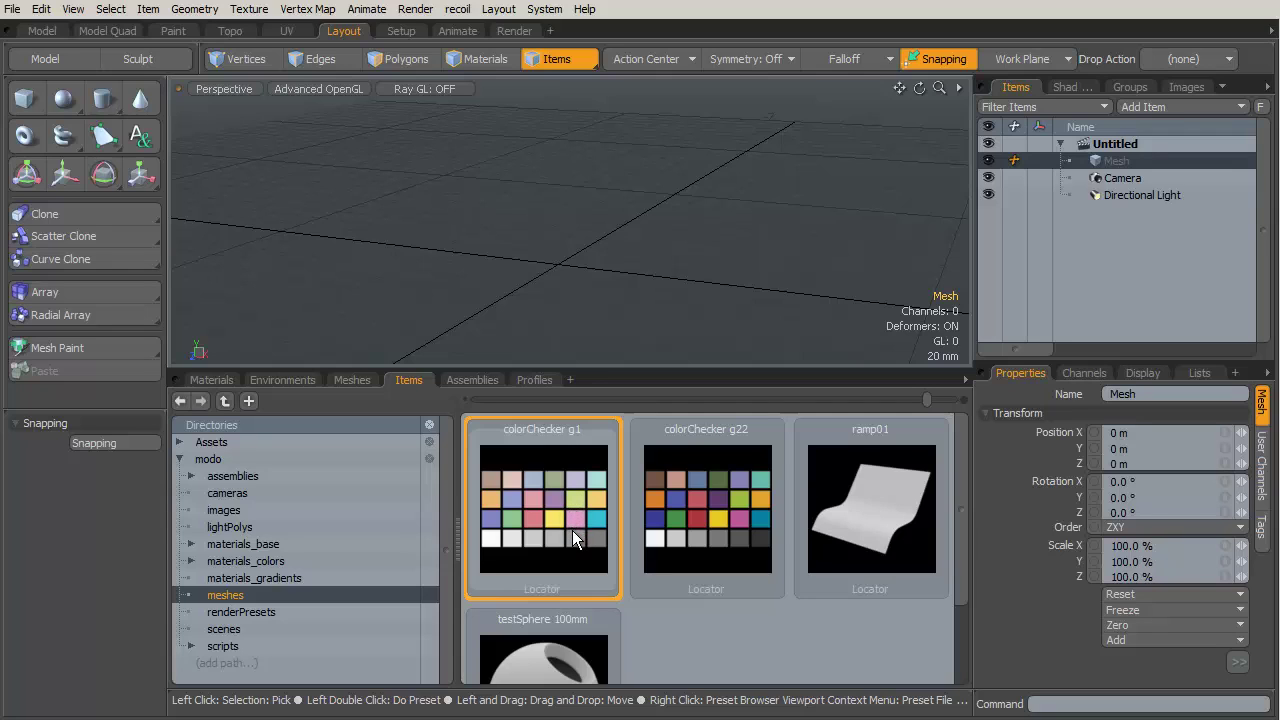
pyautogui.click(675, 535)
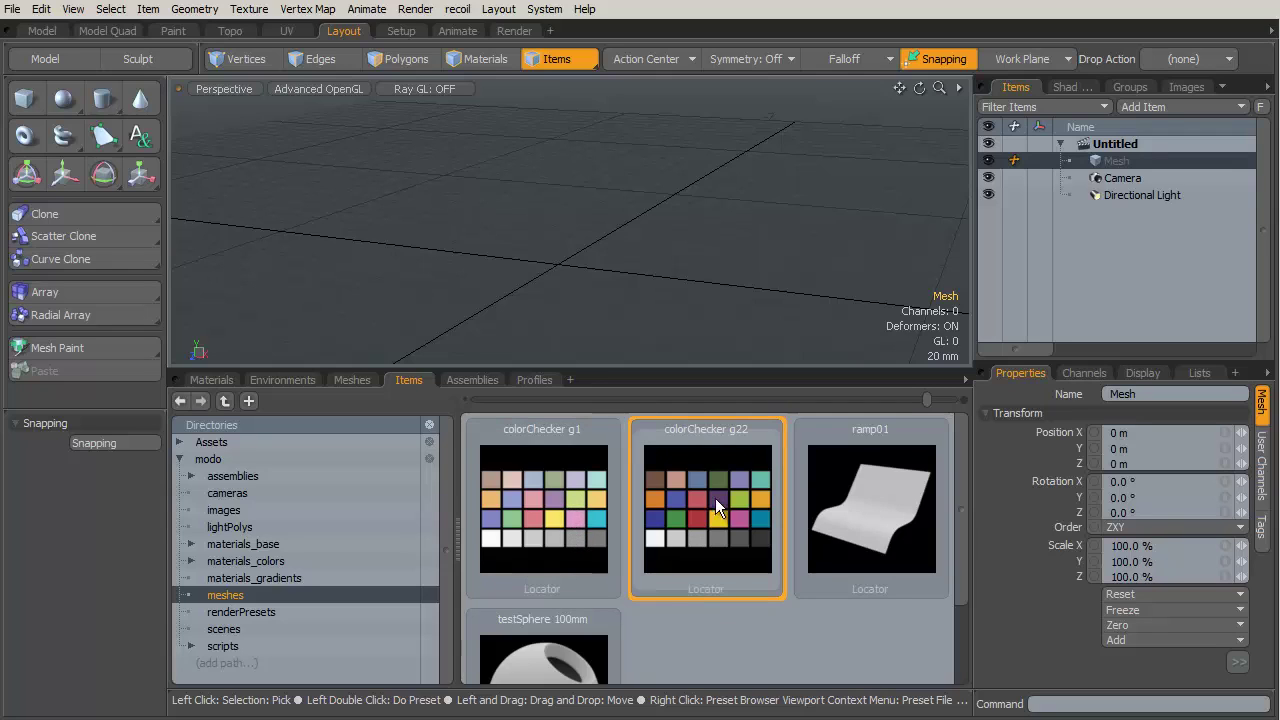
pyautogui.doubleClick(709, 470)
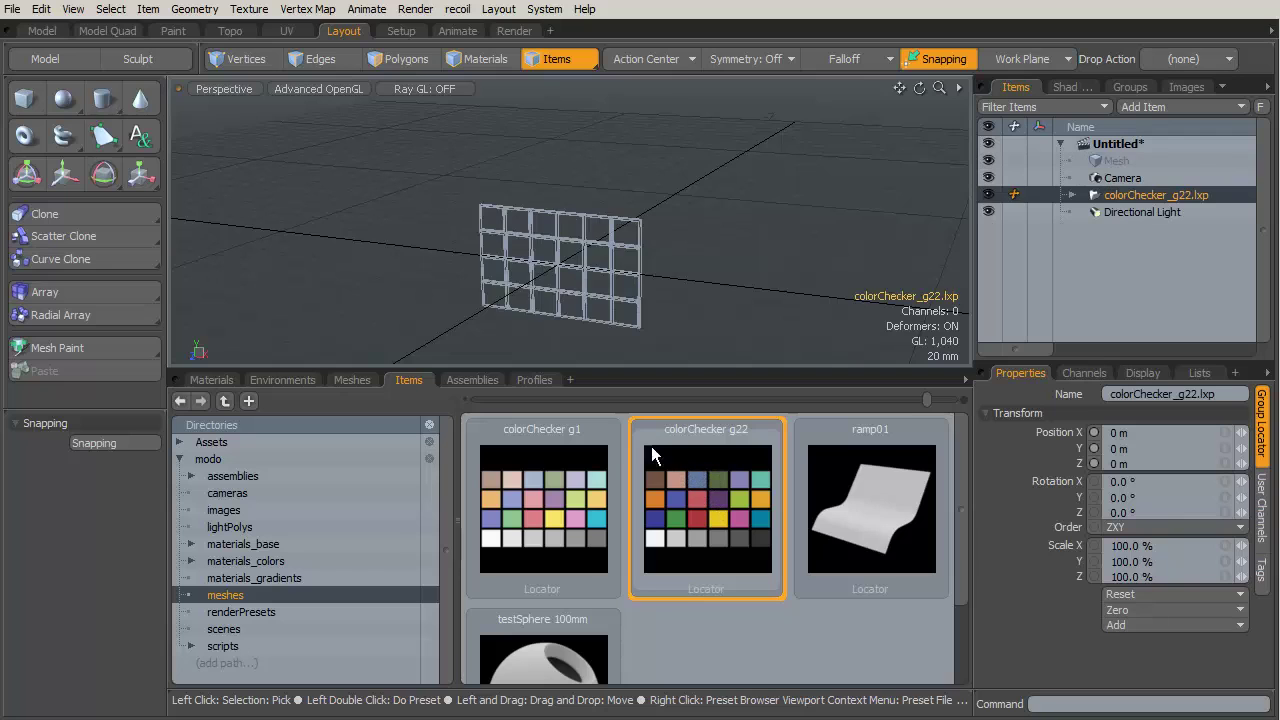
# Zoom in and orbit for a close view of the card's colour swatches.
pyautogui.click(715, 252)
pyautogui.keyDown('ctrl'); pyautogui.keyDown('alt'); pyautogui.moveTo(575, 270); pyautogui.dragTo(677, 214); pyautogui.keyUp('alt'); pyautogui.keyUp('ctrl')
pyautogui.click(654, 229)
pyautogui.click(782, 206)
pyautogui.moveTo(782, 206)
pyautogui.keyDown('alt'); pyautogui.mouseDown()
pyautogui.moveTo(643, 329)
pyautogui.moveTo(680, 266)
pyautogui.moveTo(629, 200)
pyautogui.moveTo(607, 244)
pyautogui.moveTo(629, 257)
pyautogui.moveTo(606, 223)
pyautogui.moveTo(740, 205)
pyautogui.moveTo(766, 206)
pyautogui.moveTo(780, 244)
pyautogui.moveTo(766, 229)
pyautogui.mouseUp(); pyautogui.keyUp('alt')
pyautogui.click(634, 243)
pyautogui.click(755, 243)
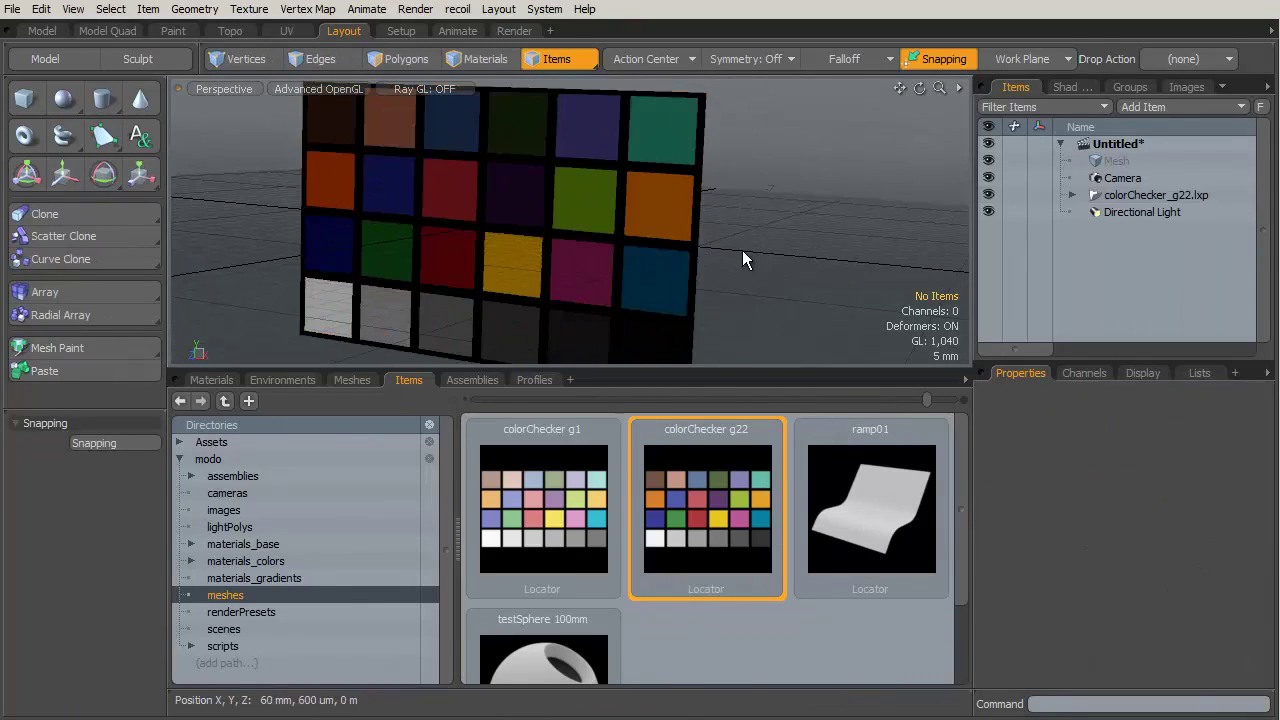
# Expand Render > colorChecker_g22 in the Shader Tree and inspect its Diffuse Amount.
pyautogui.click(1073, 90)
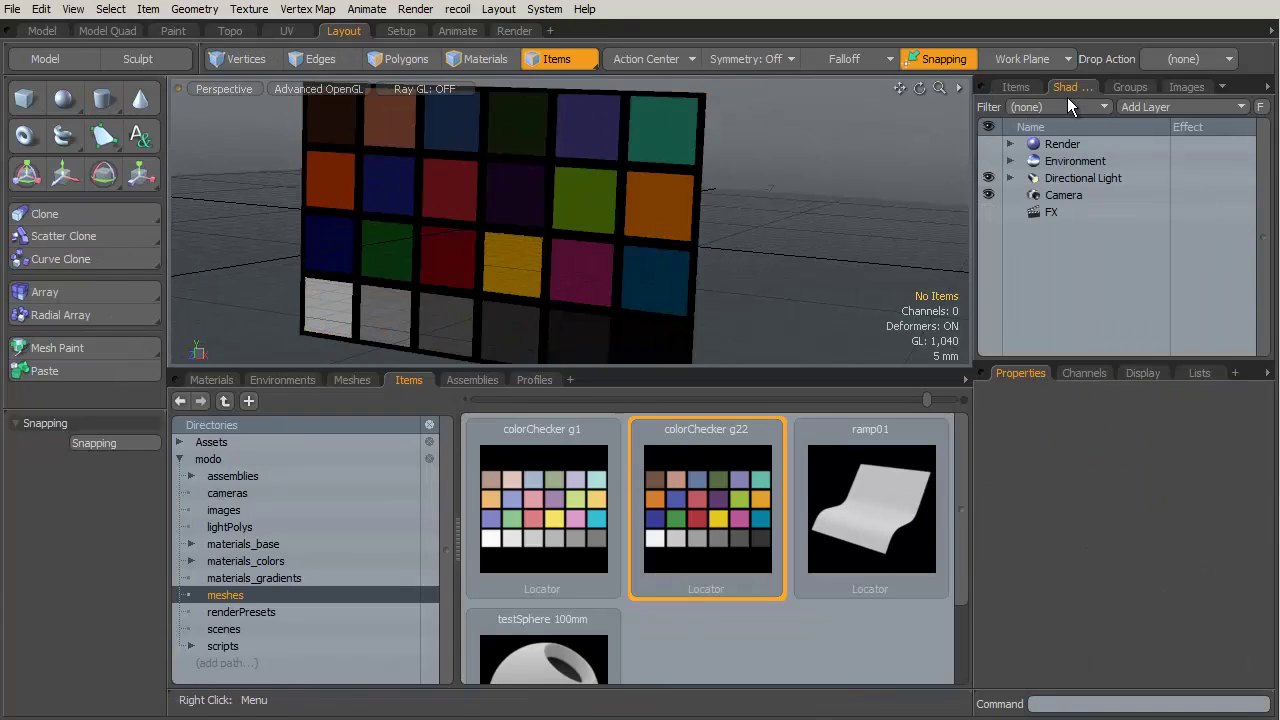
pyautogui.click(1010, 144)
pyautogui.click(1075, 214)
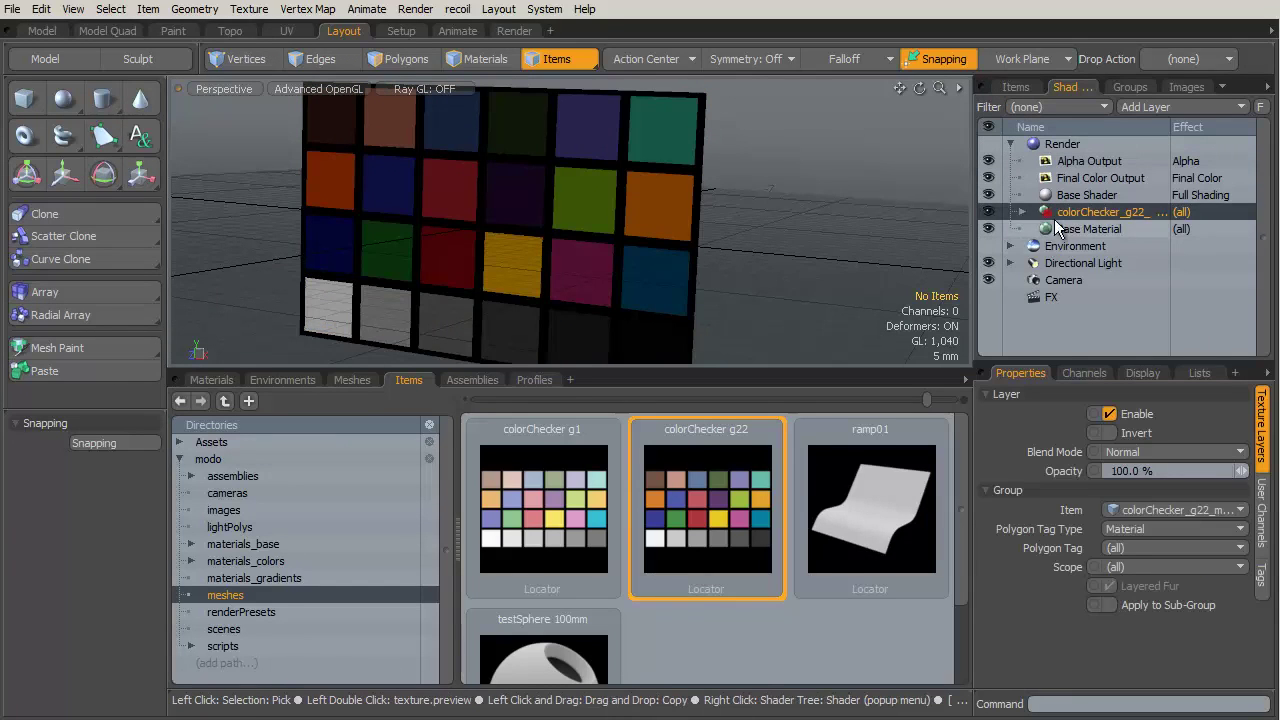
pyautogui.click(1022, 212)
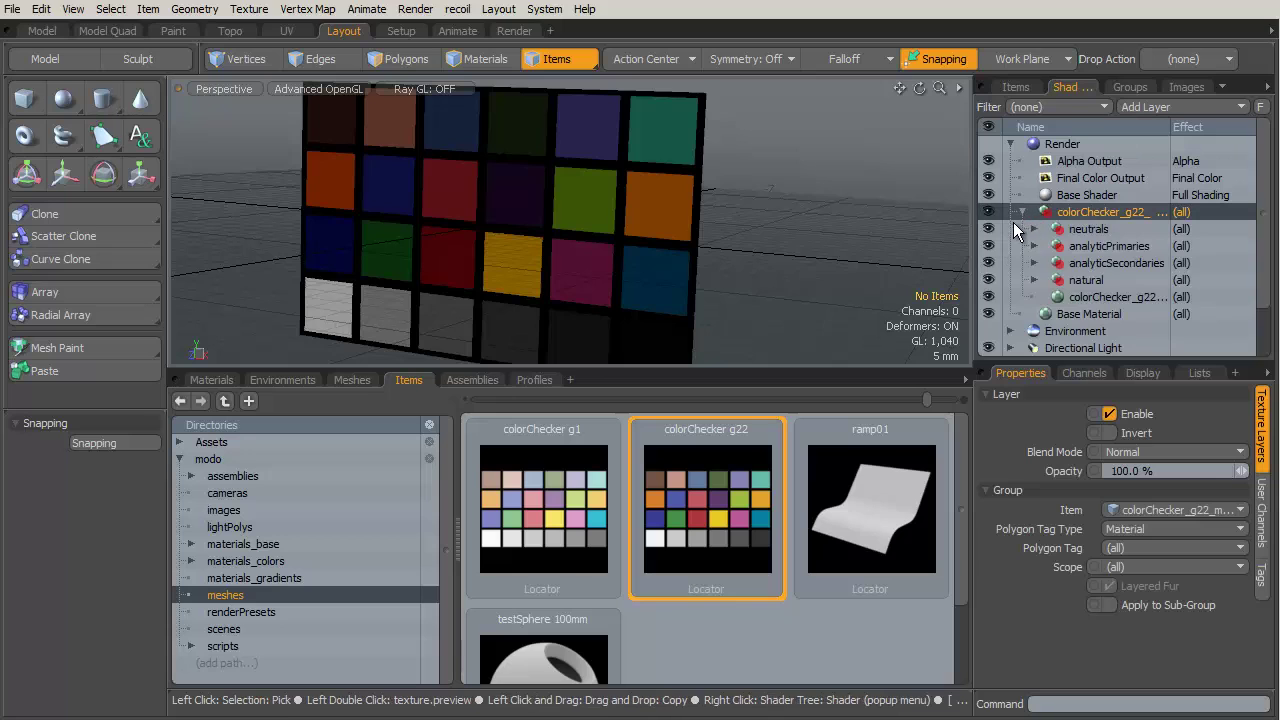
pyautogui.click(1058, 300)
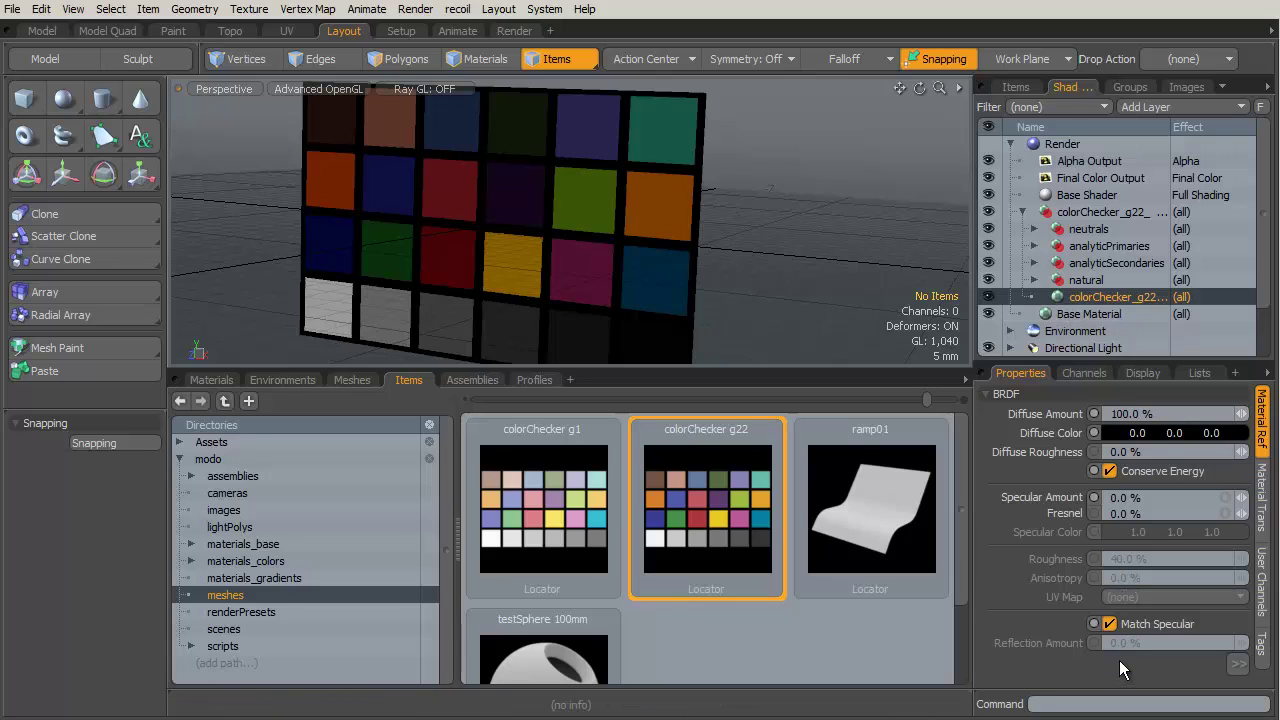
pyautogui.click(1050, 418)
pyautogui.click(1165, 413)
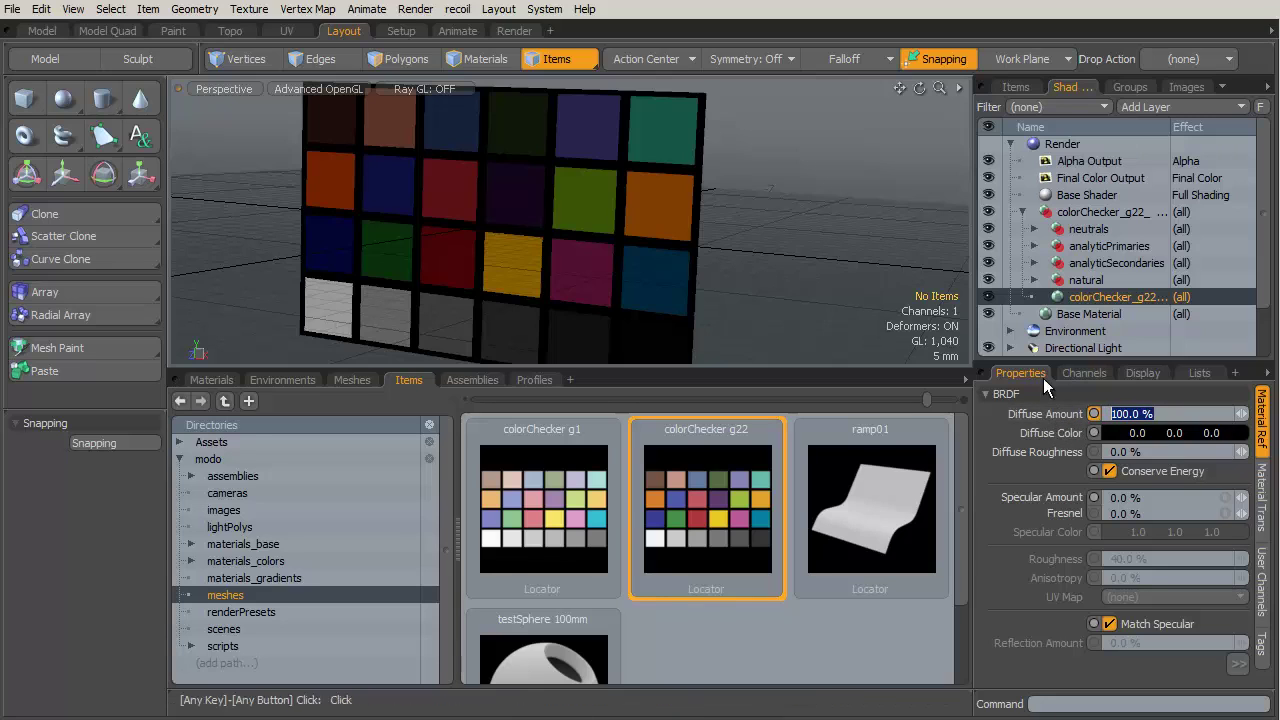
# Expand natural > bluishGreen and show its Diffuse Color layer (0.13, 0.51, 0.41).
pyautogui.click(1062, 281)
pyautogui.click(1035, 280)
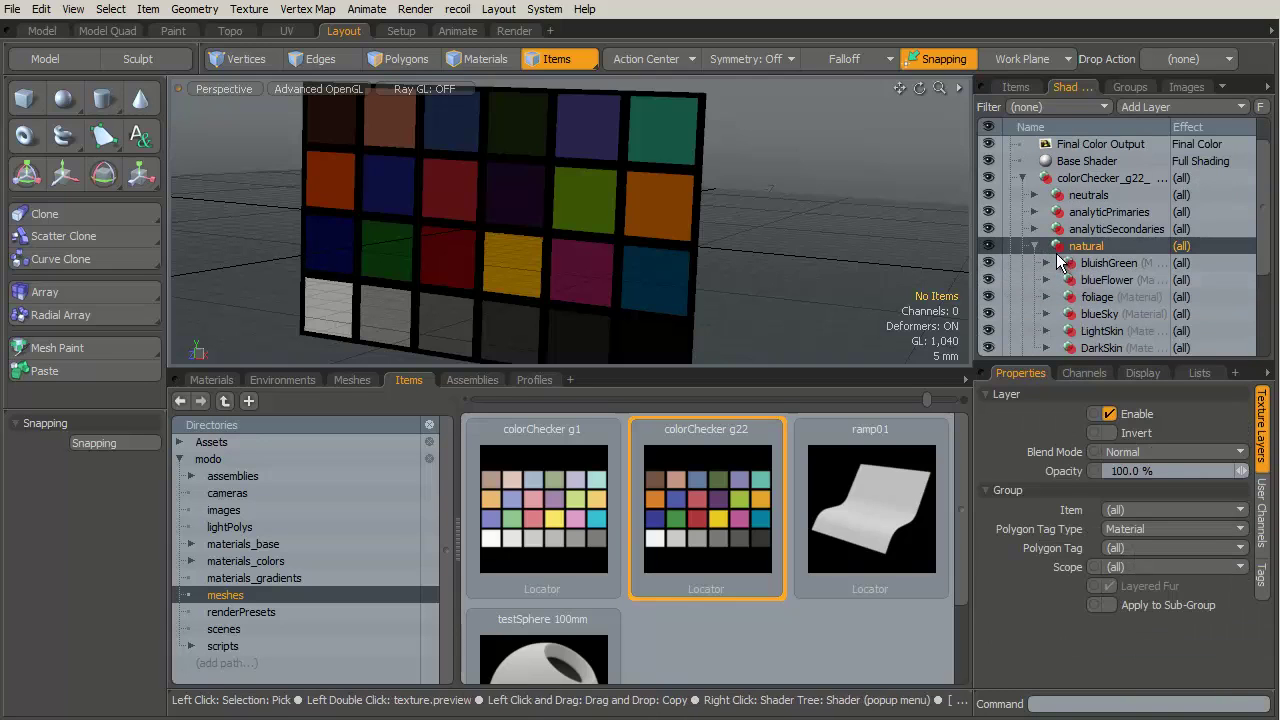
pyautogui.click(1043, 263)
pyautogui.click(1115, 280)
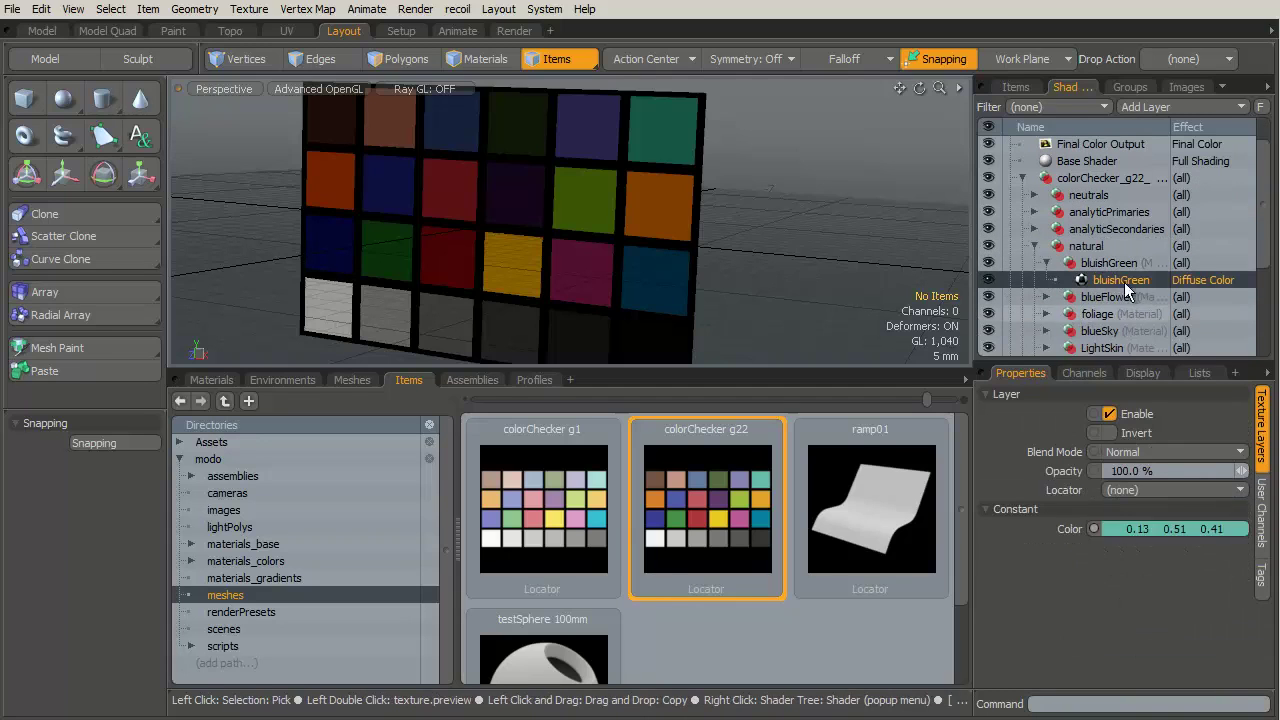
pyautogui.scroll(-5, 1267, 185)
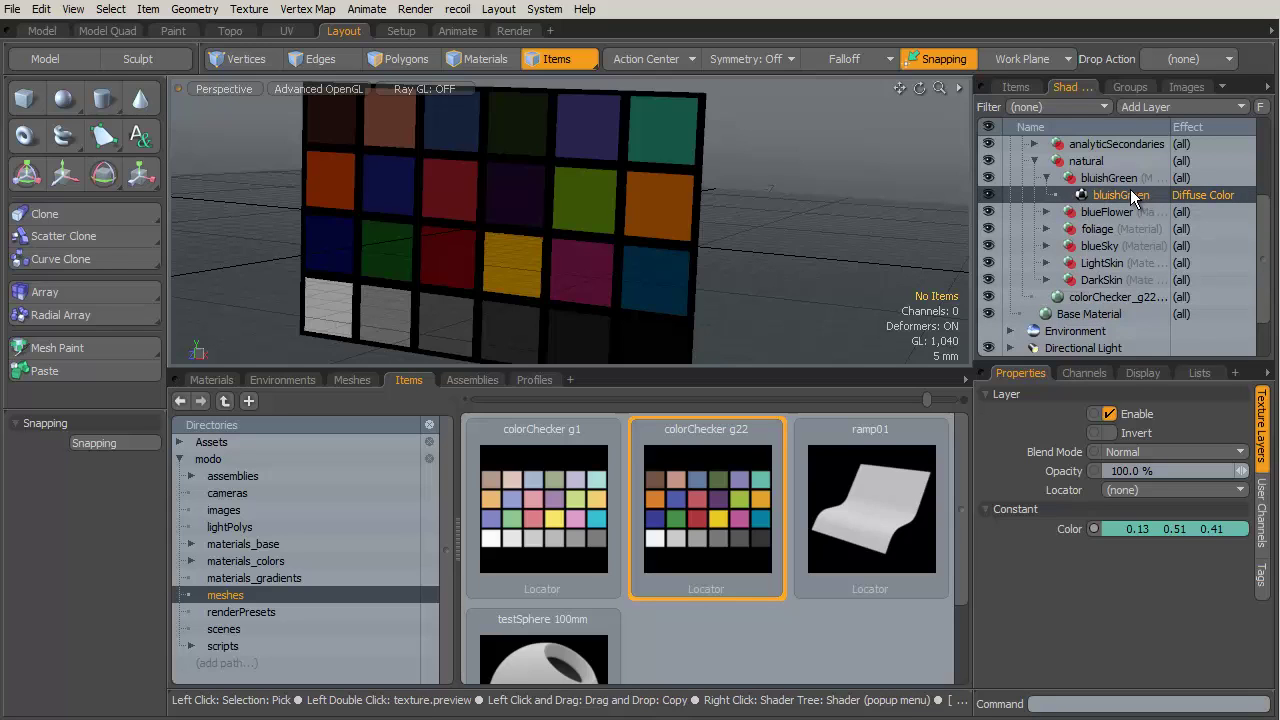
pyautogui.keyDown('alt'); pyautogui.moveTo(757, 229); pyautogui.dragTo(568, 307); pyautogui.keyUp('alt')
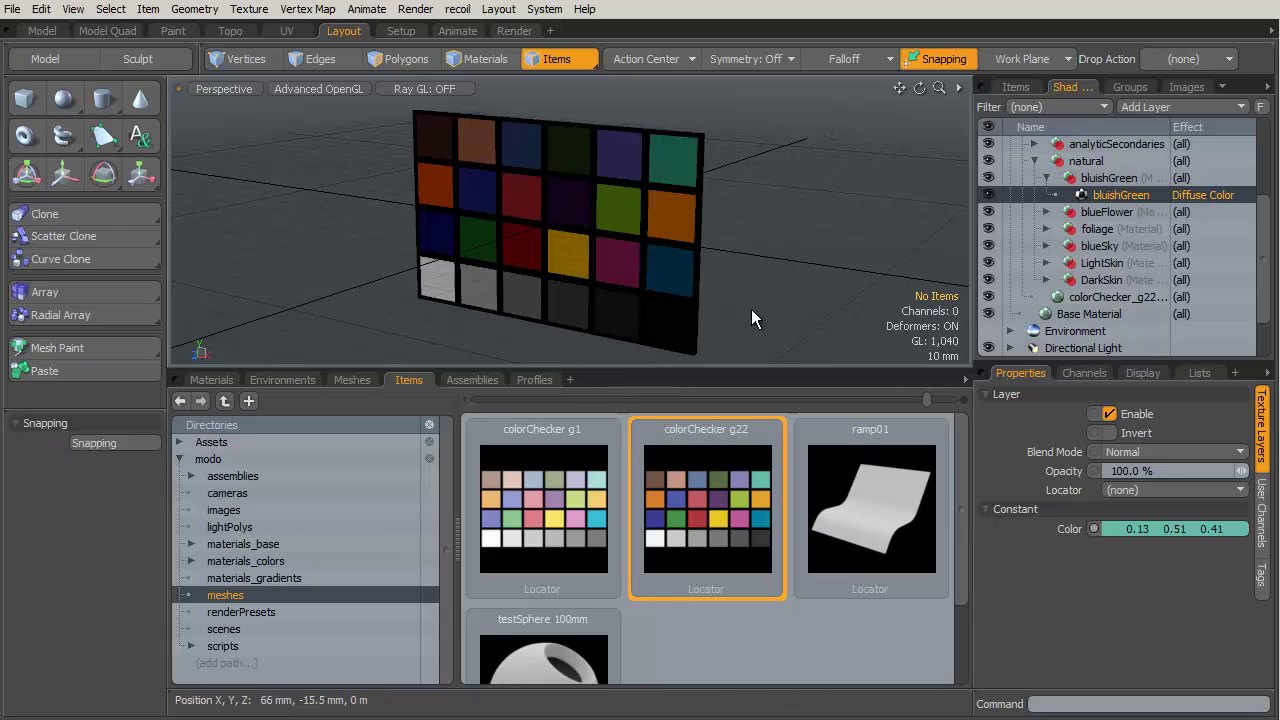
# Start a new scene without saving and add a default cube.
pyautogui.keyDown('alt'); pyautogui.moveTo(745, 290); pyautogui.dragTo(730, 321); pyautogui.keyUp('alt')
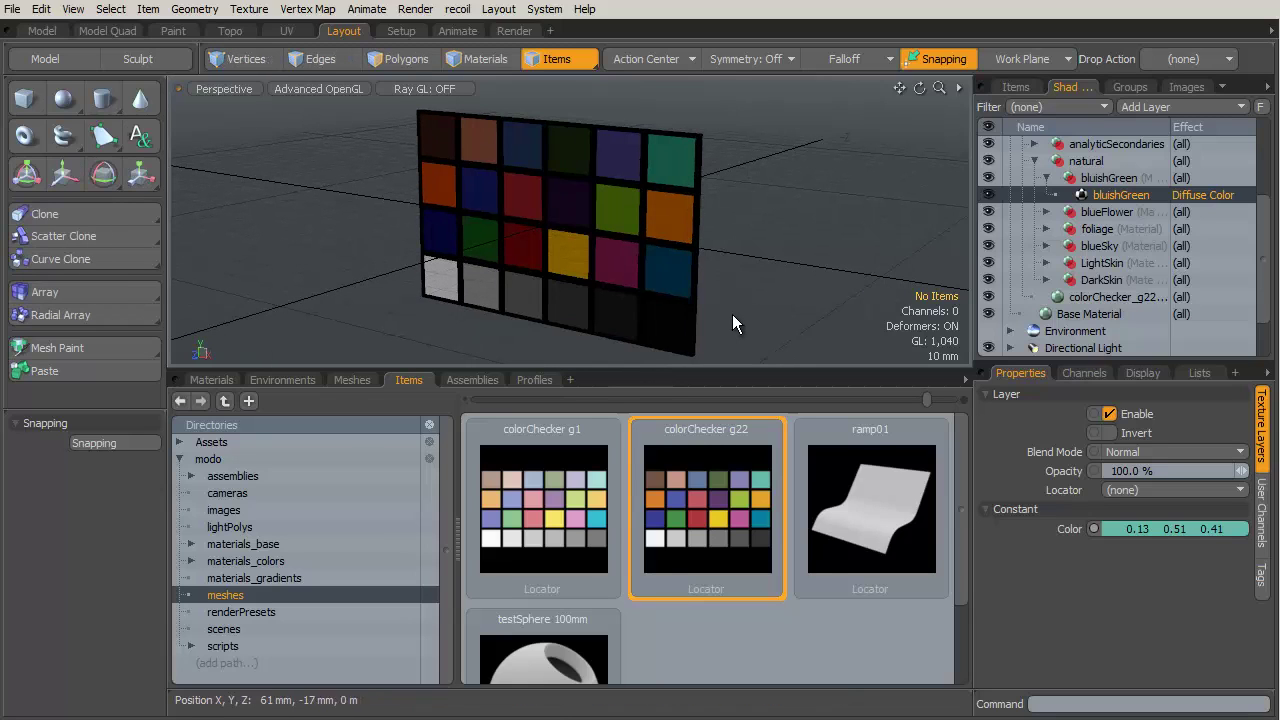
pyautogui.hotkey('ctrl', 'n')
pyautogui.click(726, 336)
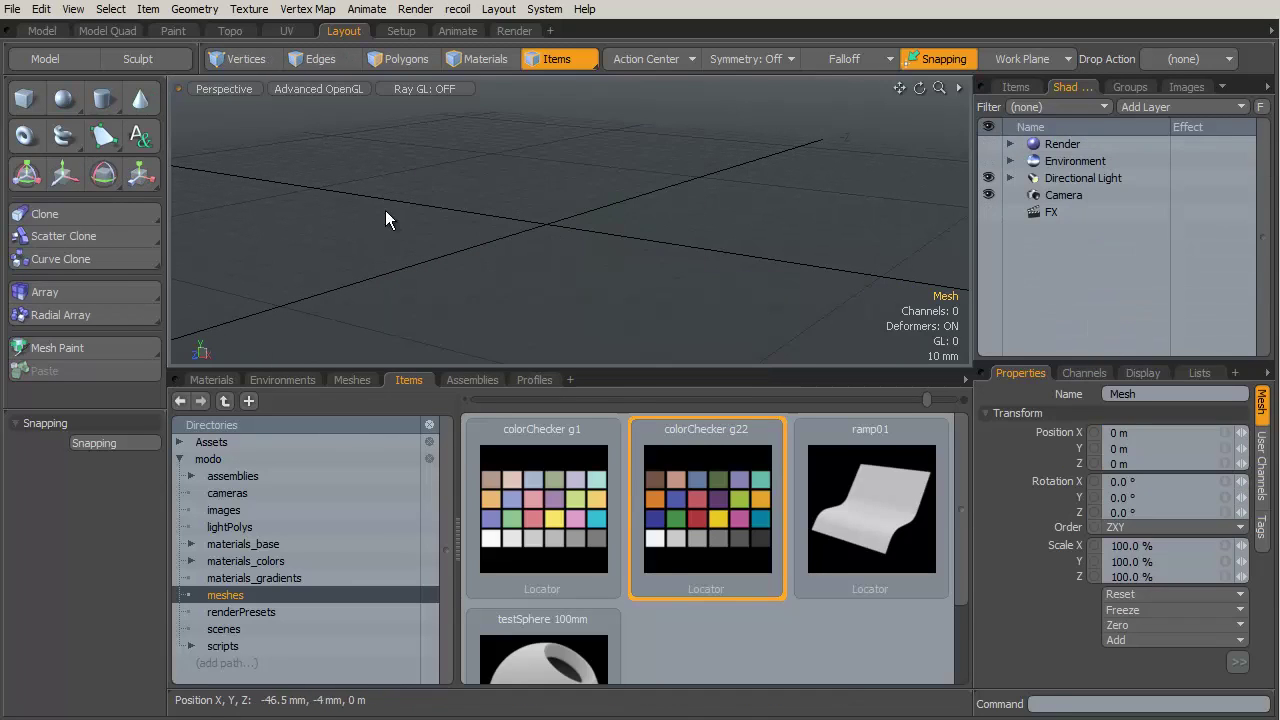
pyautogui.click(24, 98)
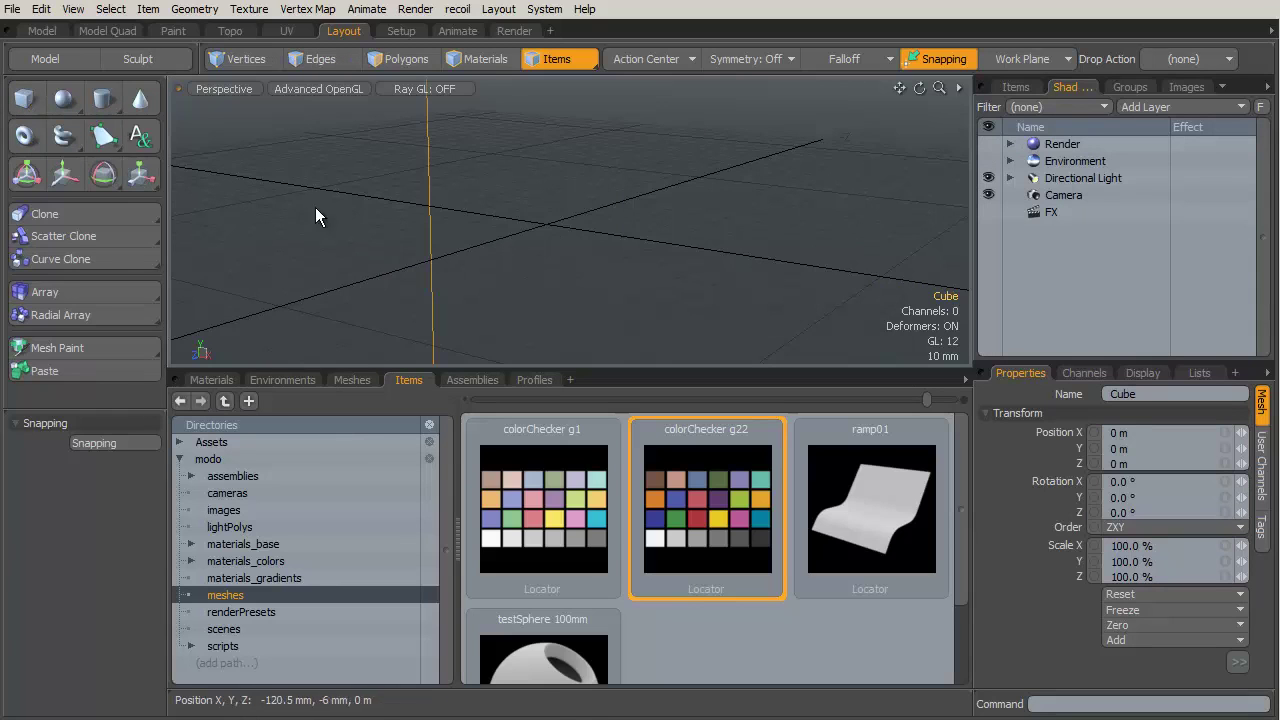
pyautogui.keyDown('ctrl'); pyautogui.keyDown('alt'); pyautogui.moveTo(343, 219); pyautogui.dragTo(528, 242); pyautogui.keyUp('alt'); pyautogui.keyUp('ctrl')
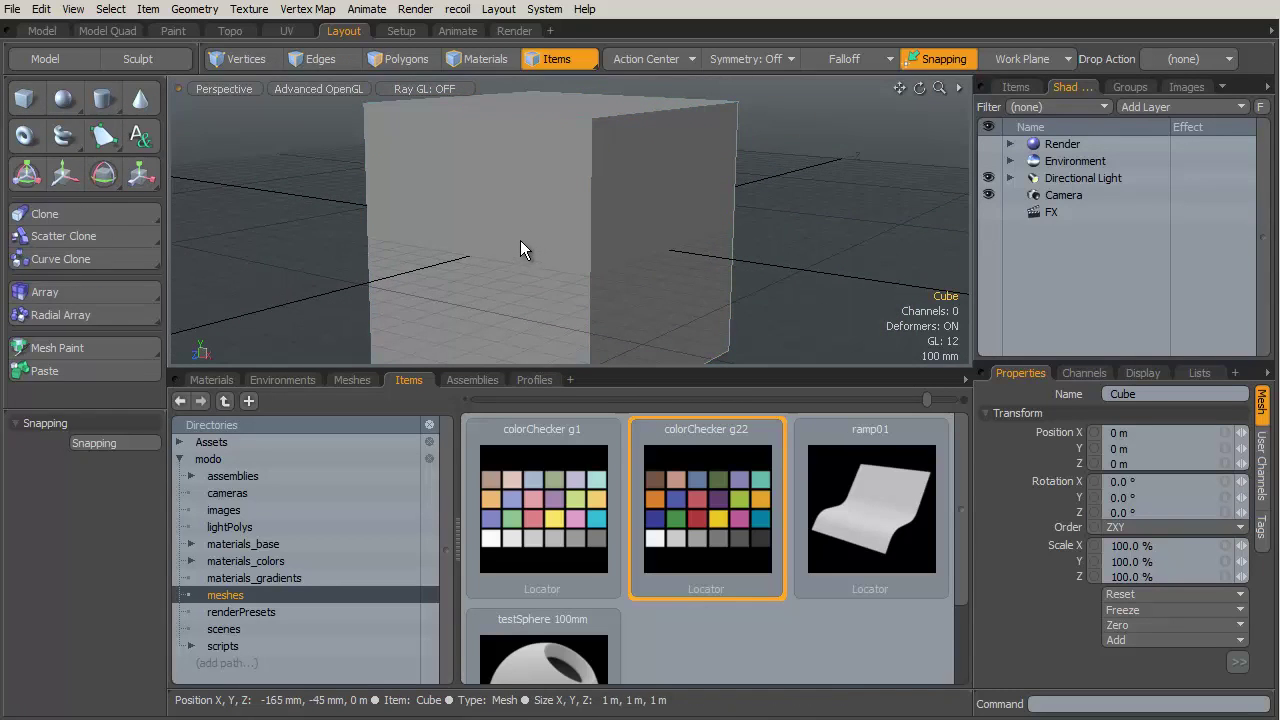
# Switch to the Model layout in Polygons mode and show the snapping and precision presets.
pyautogui.click(60, 31)
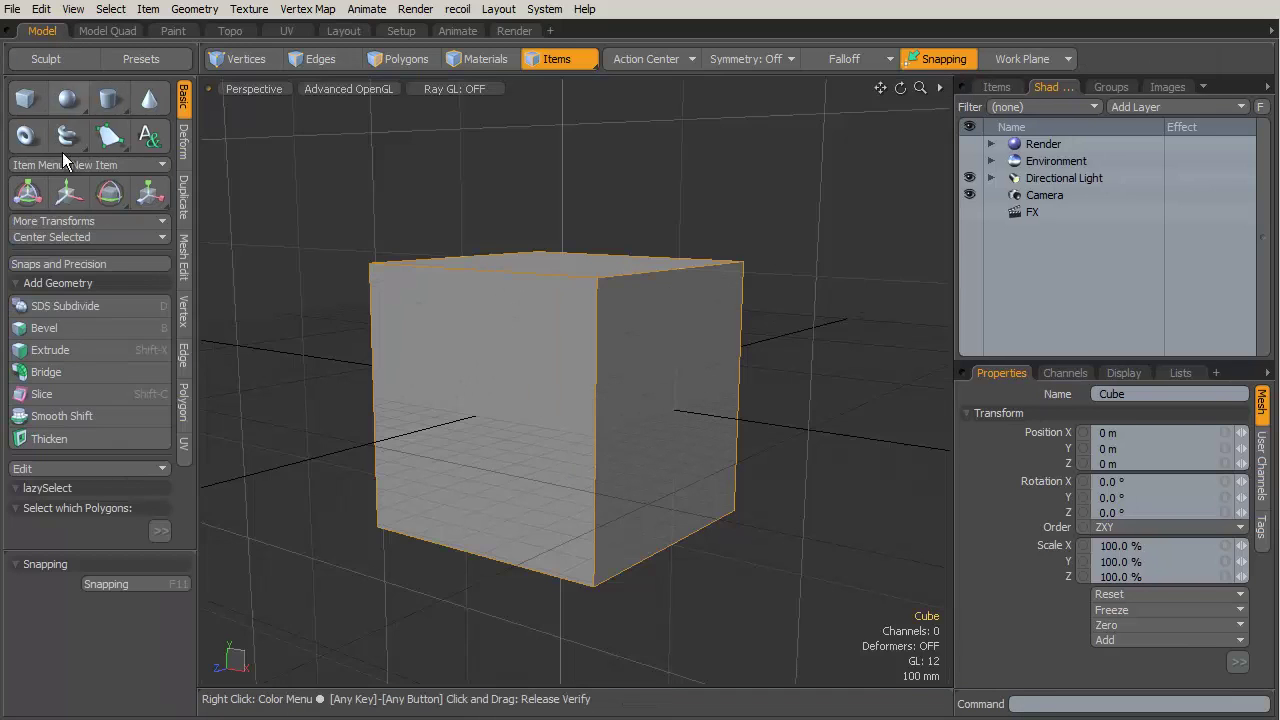
pyautogui.press('3')
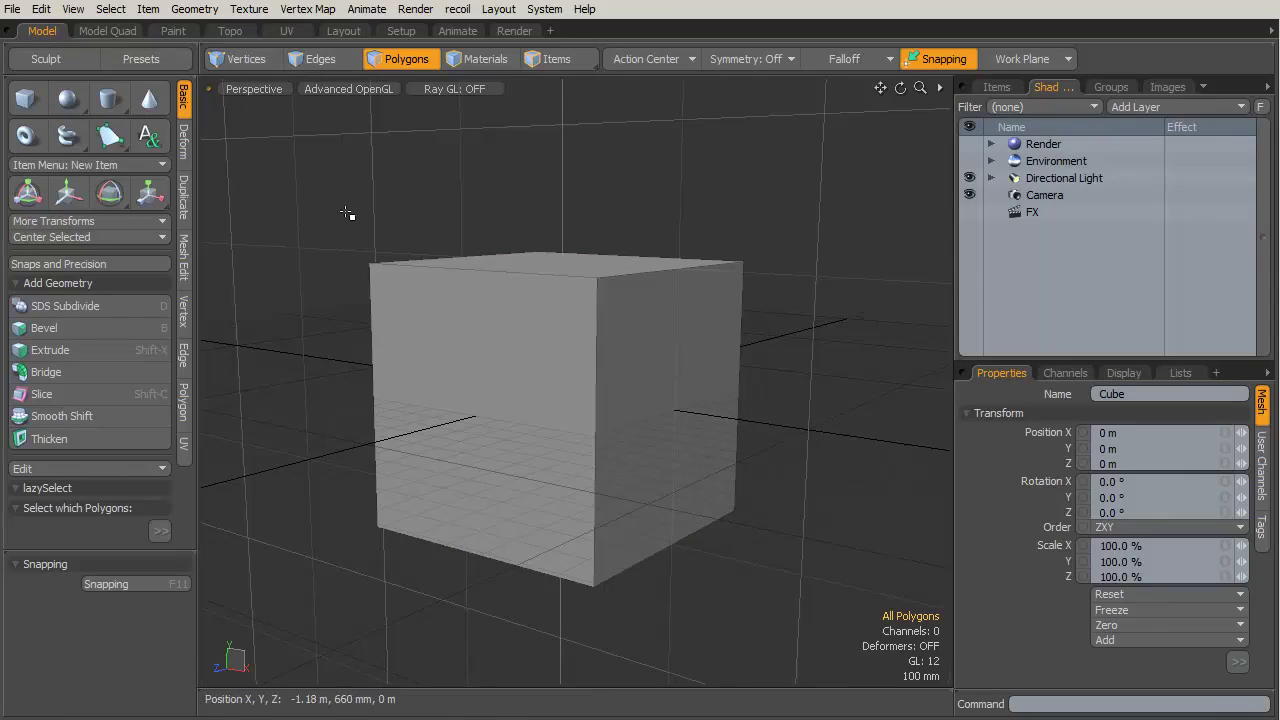
pyautogui.click(124, 265)
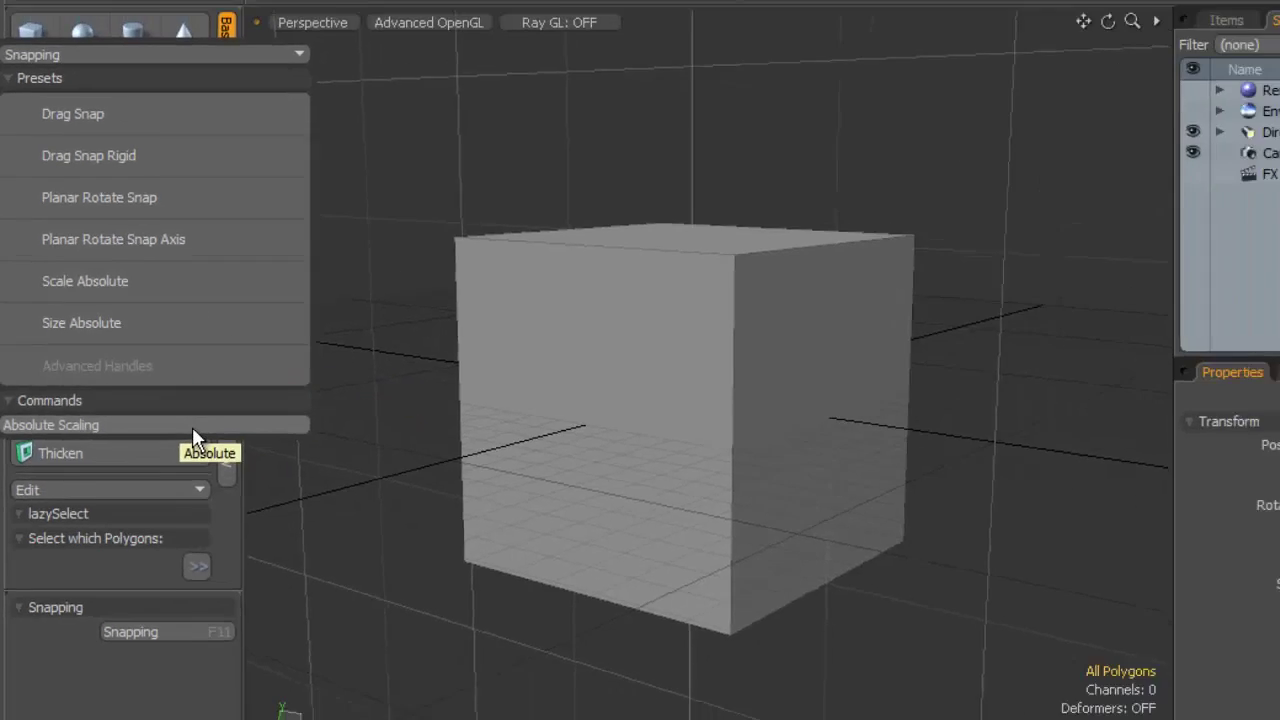
# Absolutely scale the cube to X 100 mm, Y 100mm*19/16, Z 2 mm.
pyautogui.click(219, 432)
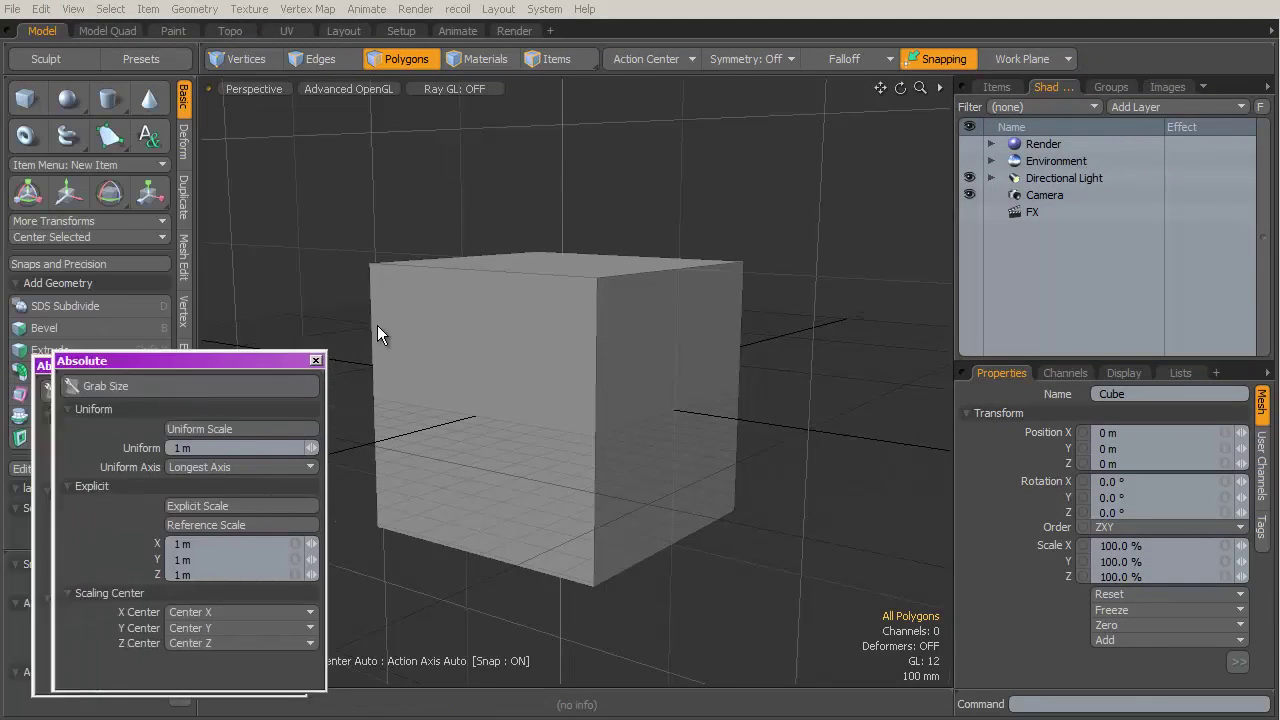
pyautogui.moveTo(410, 294); pyautogui.dragTo(401, 173)
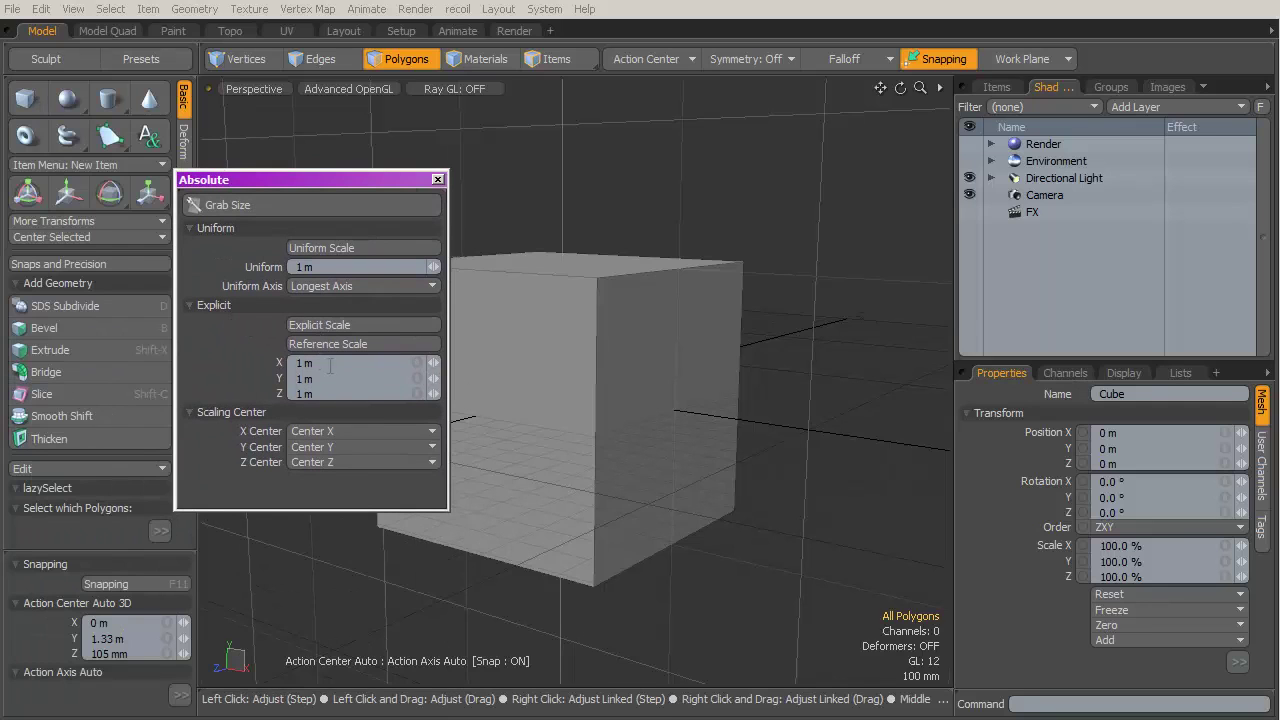
pyautogui.hotkey('ctrl', 'a')
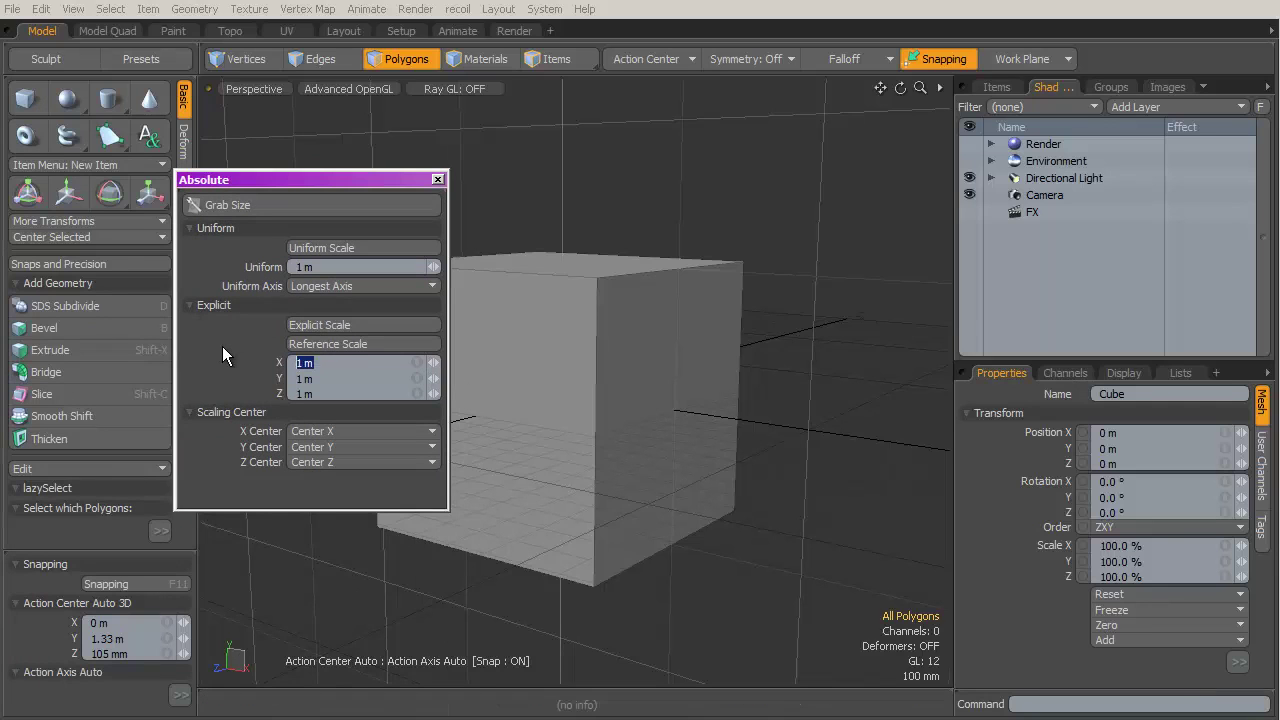
pyautogui.write('100mm')
pyautogui.press('Tab')
pyautogui.write('100mm')
pyautogui.write('*')
pyautogui.write('1')
pyautogui.write('9/16')
pyautogui.press('Tab')
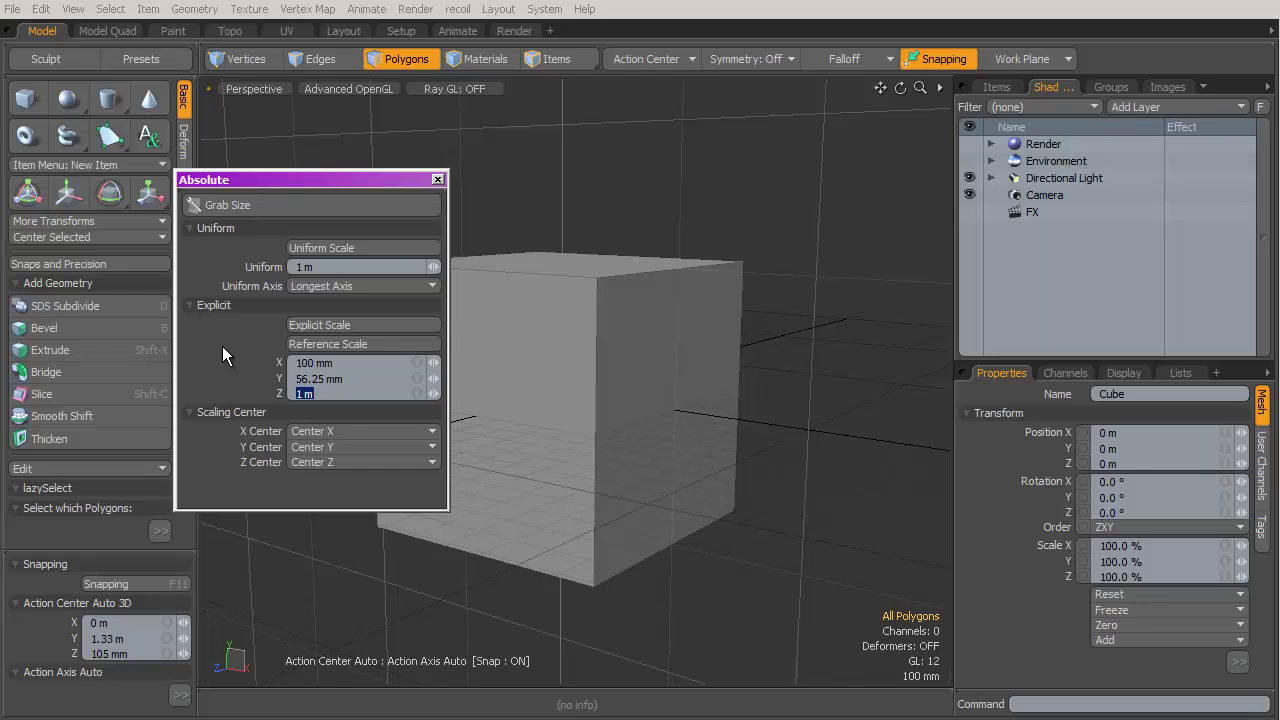
pyautogui.write('2 mm')
pyautogui.click(385, 325)
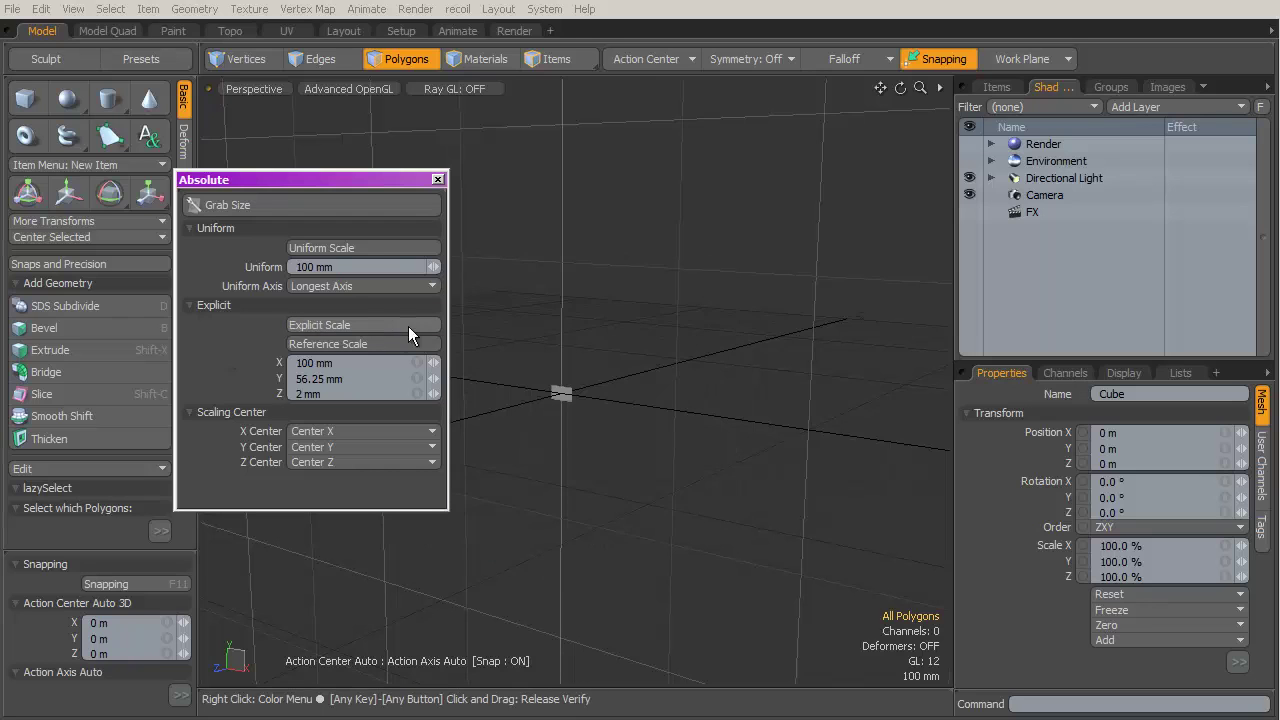
pyautogui.keyDown('ctrl'); pyautogui.keyDown('alt'); pyautogui.moveTo(560, 386); pyautogui.dragTo(763, 306); pyautogui.keyUp('alt'); pyautogui.keyUp('ctrl')
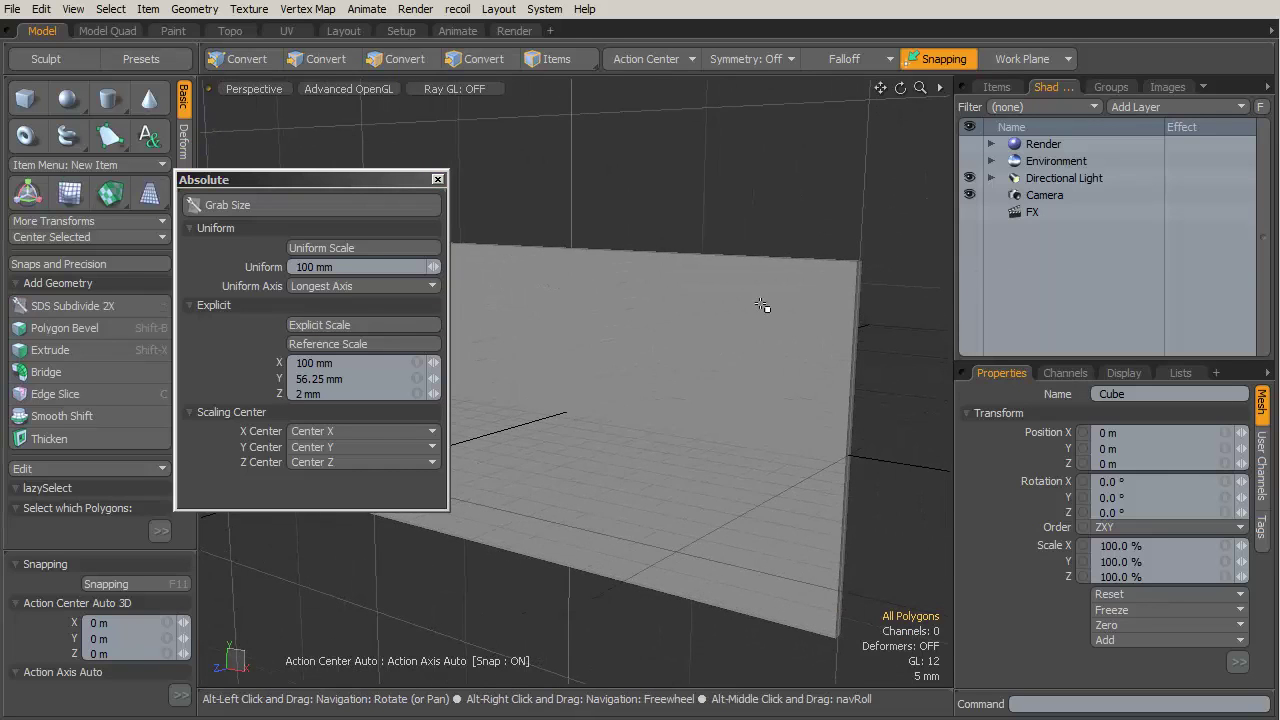
# Loop-slice the panel's front faces into evenly spaced rows with Count 3.
pyautogui.click(438, 179)
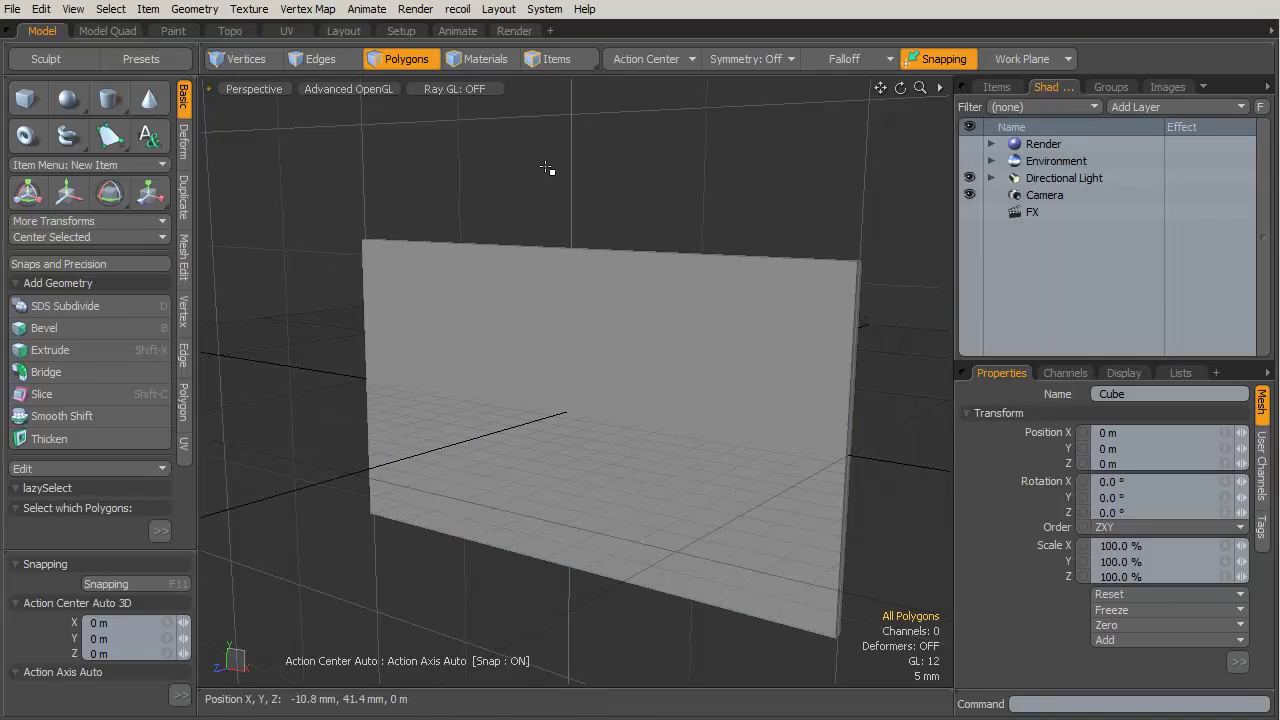
pyautogui.keyDown('alt'); pyautogui.moveTo(561, 225); pyautogui.dragTo(623, 354); pyautogui.keyUp('alt')
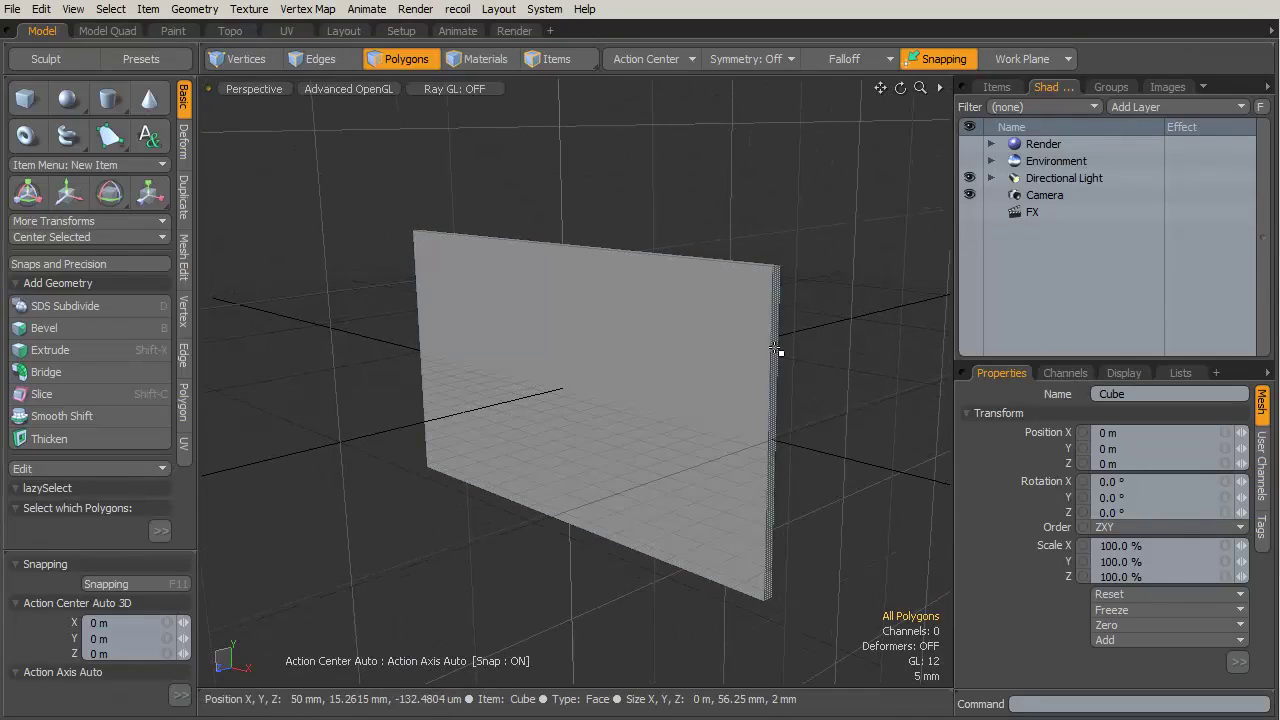
pyautogui.moveTo(778, 349)
pyautogui.mouseDown()
pyautogui.moveTo(710, 325)
pyautogui.moveTo(655, 345)
pyautogui.moveTo(672, 393)
pyautogui.moveTo(759, 341)
pyautogui.moveTo(705, 440)
pyautogui.mouseUp()
pyautogui.keyDown('alt'); pyautogui.moveTo(666, 366); pyautogui.dragTo(702, 326); pyautogui.keyUp('alt')
pyautogui.hotkey('alt', 'c')
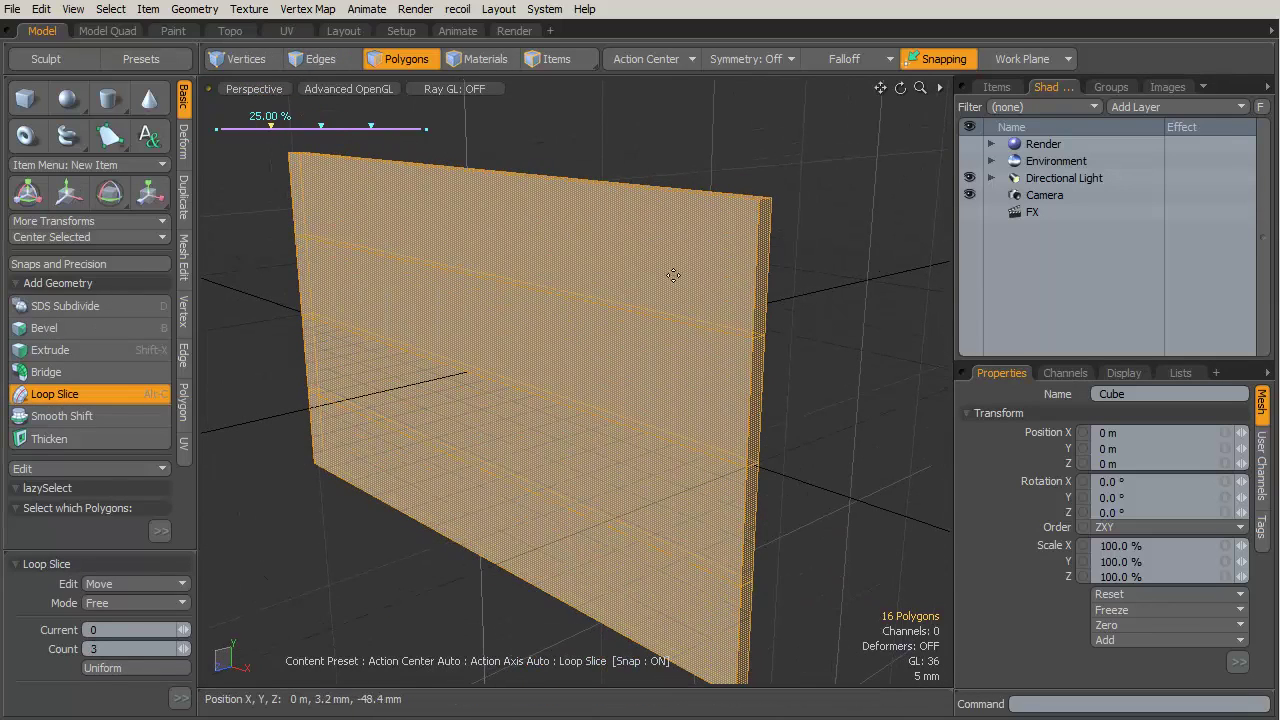
pyautogui.click(130, 603)
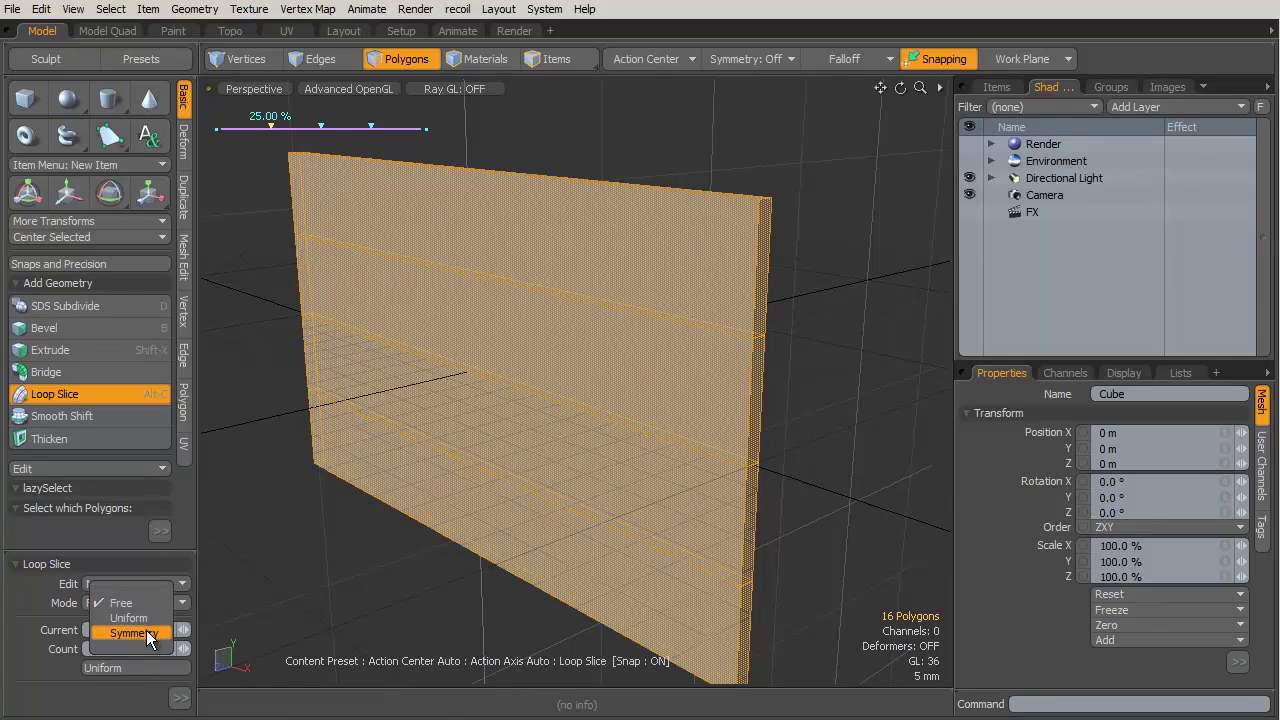
pyautogui.click(146, 617)
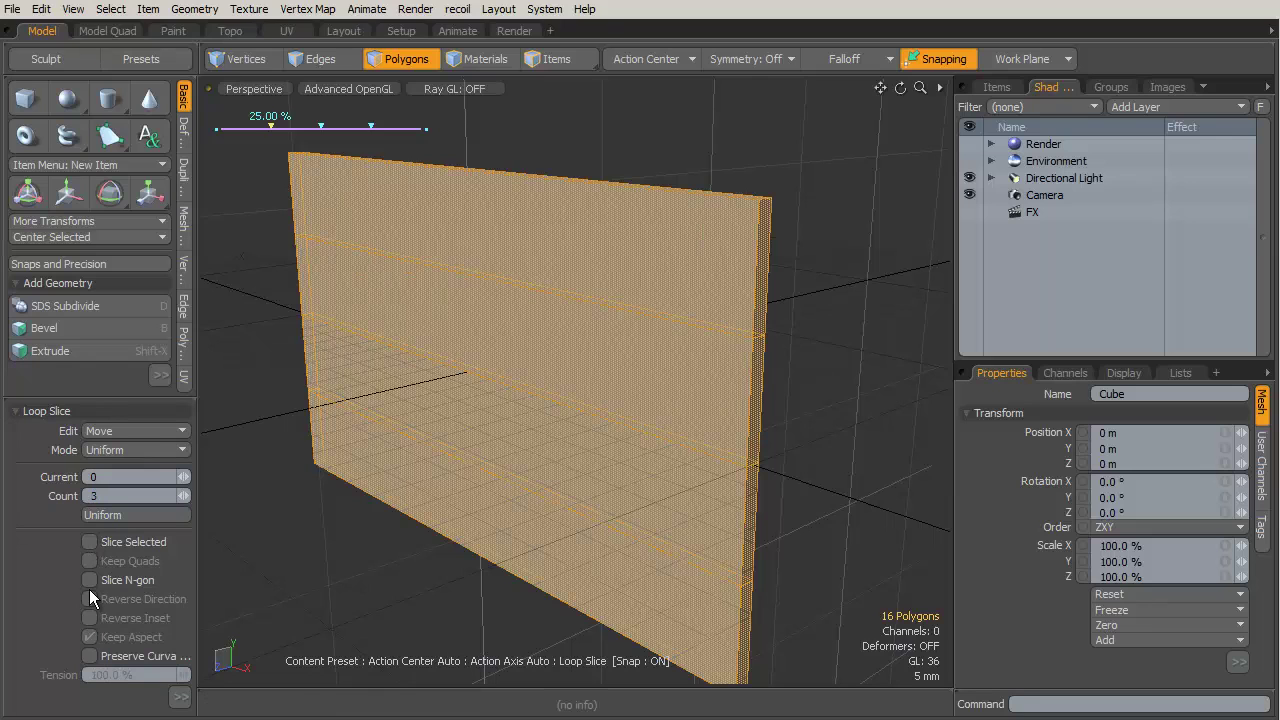
pyautogui.press('space')
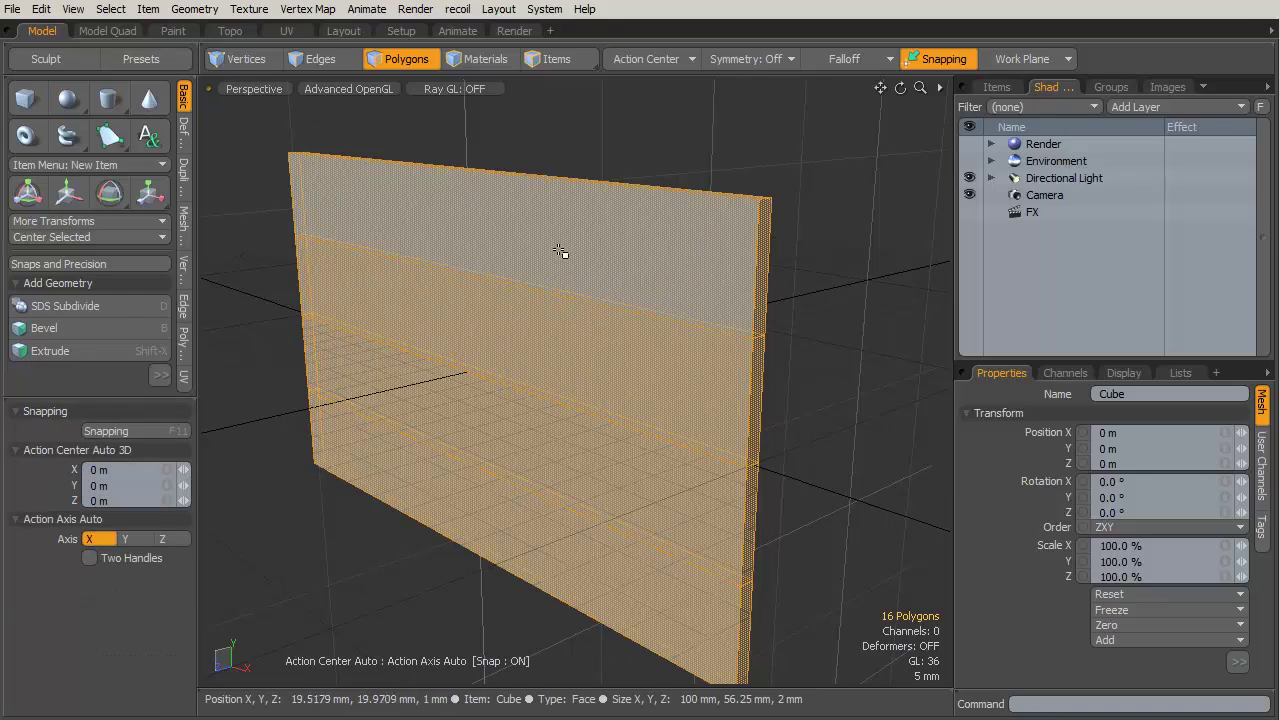
# Loop-slice the top band again with Count 5 for the columns, then deselect.
pyautogui.moveTo(560, 253)
pyautogui.mouseDown()
pyautogui.moveTo(534, 425)
pyautogui.moveTo(517, 400)
pyautogui.mouseUp()
pyautogui.hotkey('alt', 'c')
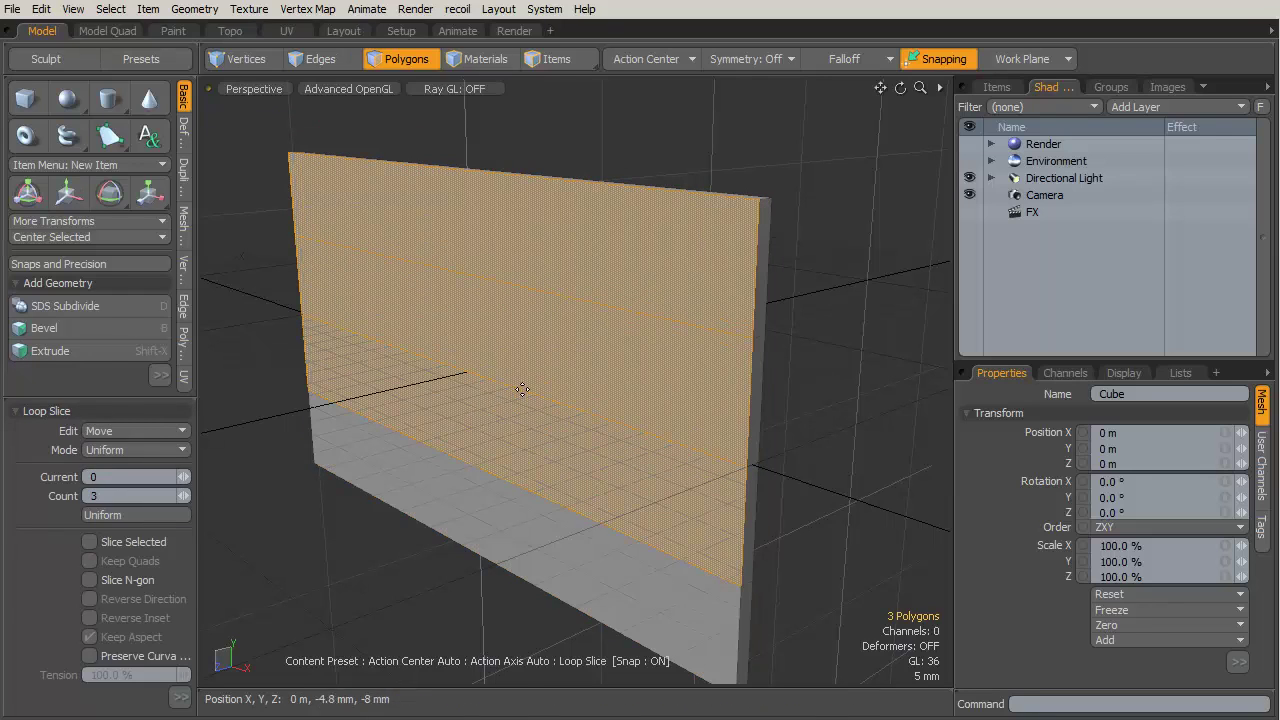
pyautogui.click(522, 398)
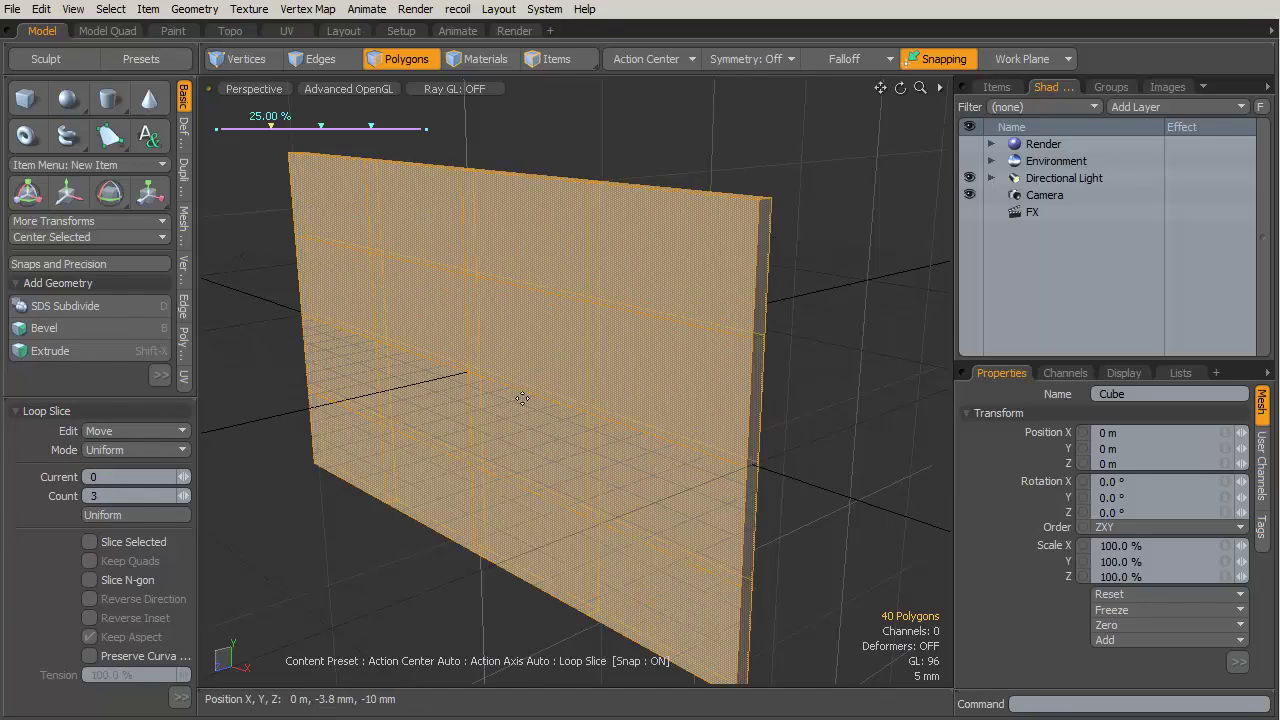
pyautogui.click(103, 495)
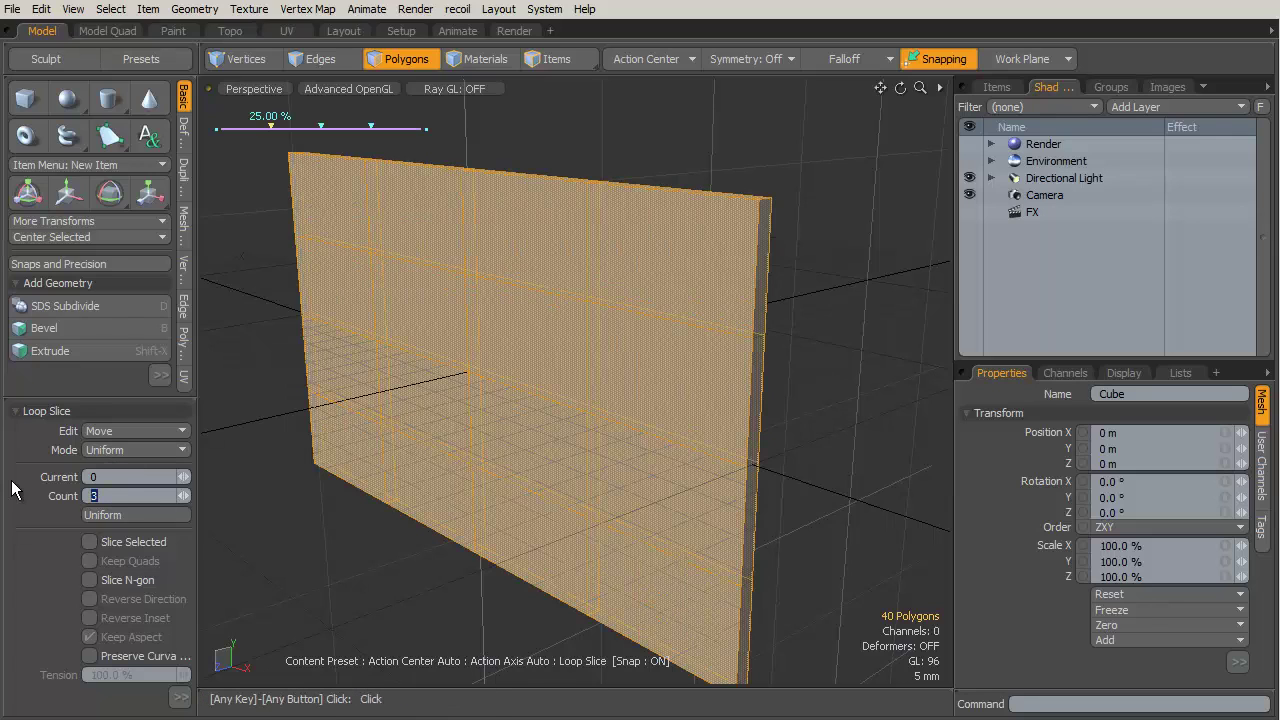
pyautogui.write('5')
pyautogui.press('Return')
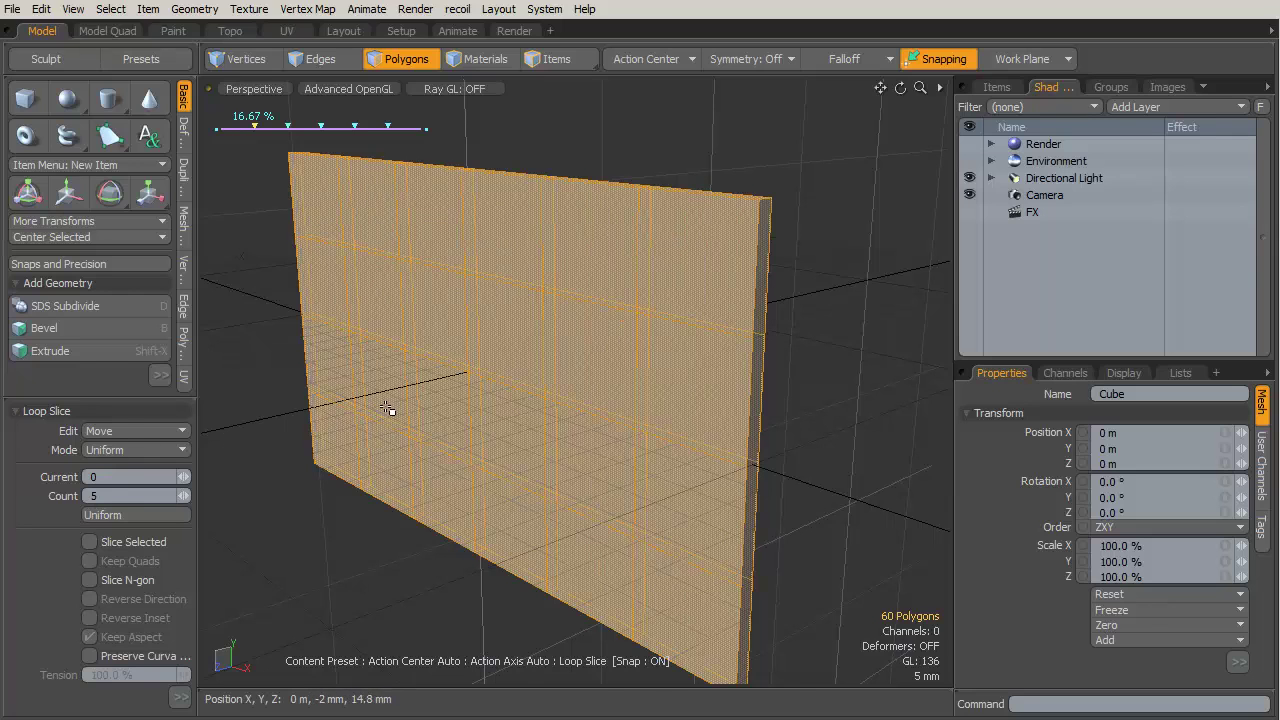
pyautogui.press('space')
pyautogui.click(809, 337)
pyautogui.moveTo(586, 374)
pyautogui.keyDown('alt'); pyautogui.mouseDown()
pyautogui.moveTo(538, 327)
pyautogui.moveTo(542, 229)
pyautogui.moveTo(743, 253)
pyautogui.moveTo(738, 347)
pyautogui.moveTo(320, 289)
pyautogui.moveTo(291, 366)
pyautogui.moveTo(430, 412)
pyautogui.moveTo(687, 455)
pyautogui.moveTo(714, 514)
pyautogui.moveTo(562, 545)
pyautogui.moveTo(289, 459)
pyautogui.mouseUp(); pyautogui.keyUp('alt')
# Bevel the 24 grid faces with Shift 0 and Inset 1.5 mm.
pyautogui.press('b')
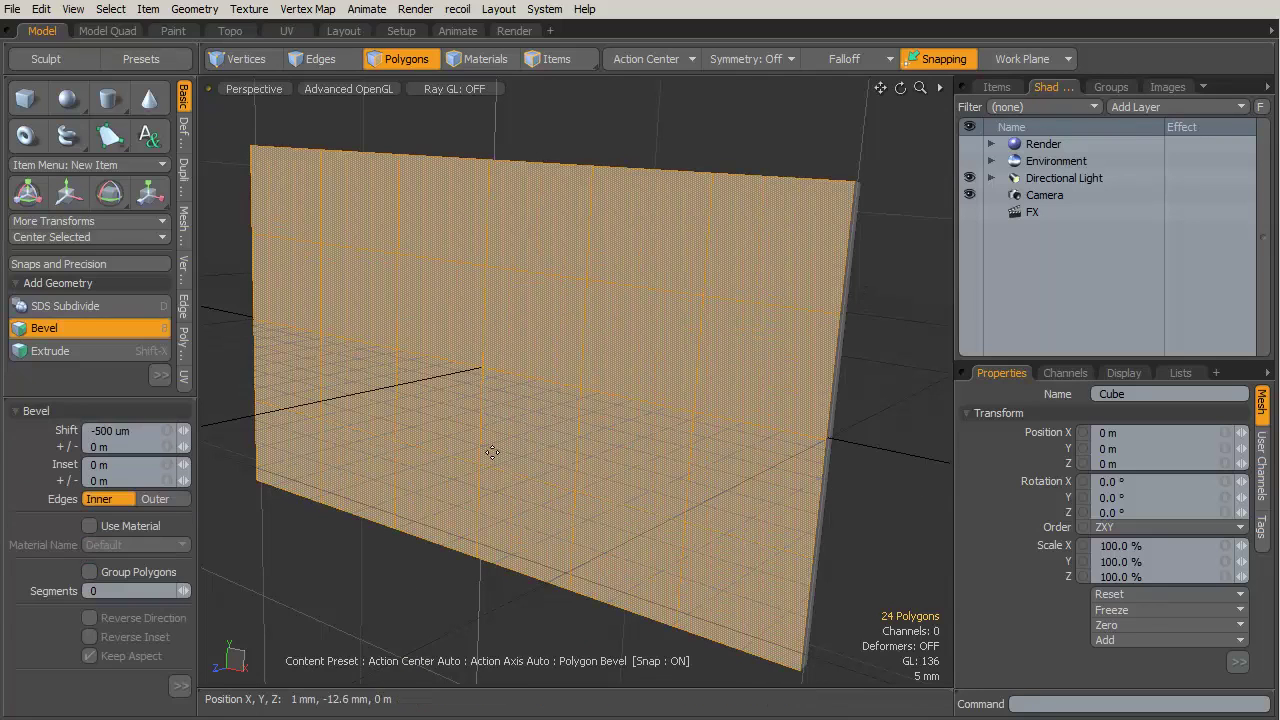
pyautogui.moveTo(500, 447); pyautogui.dragTo(504, 461)
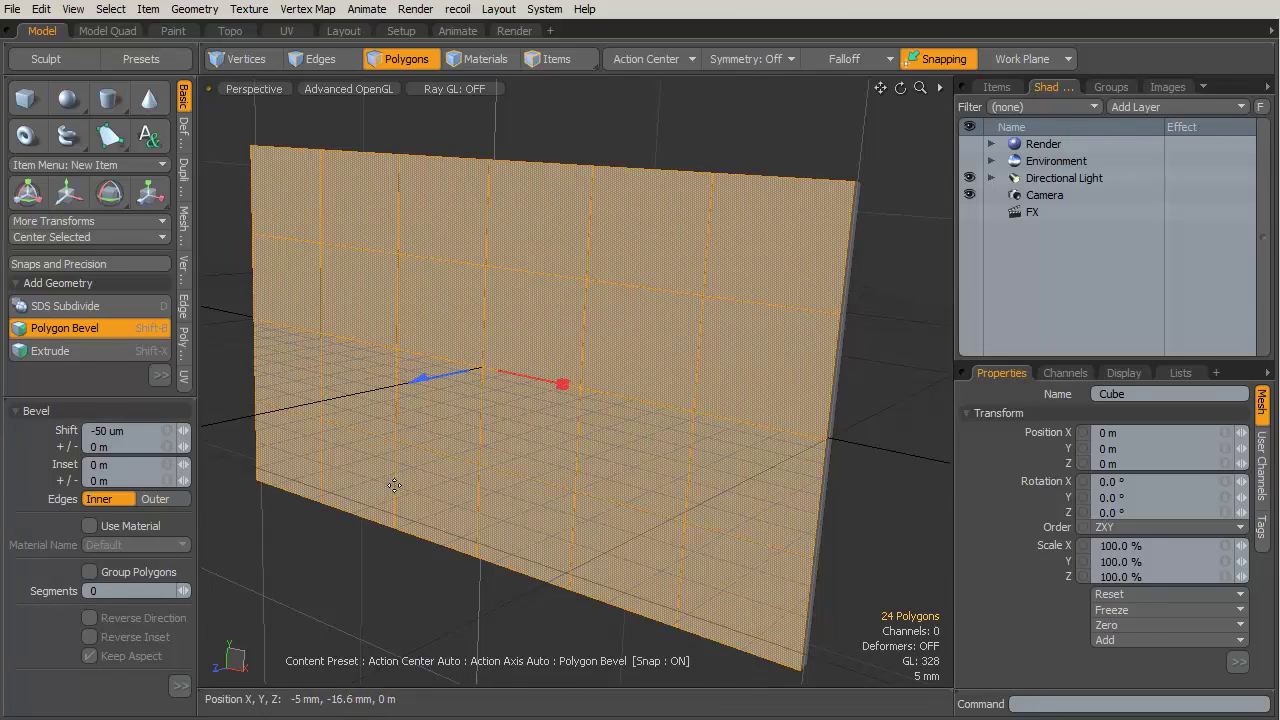
pyautogui.click(130, 430)
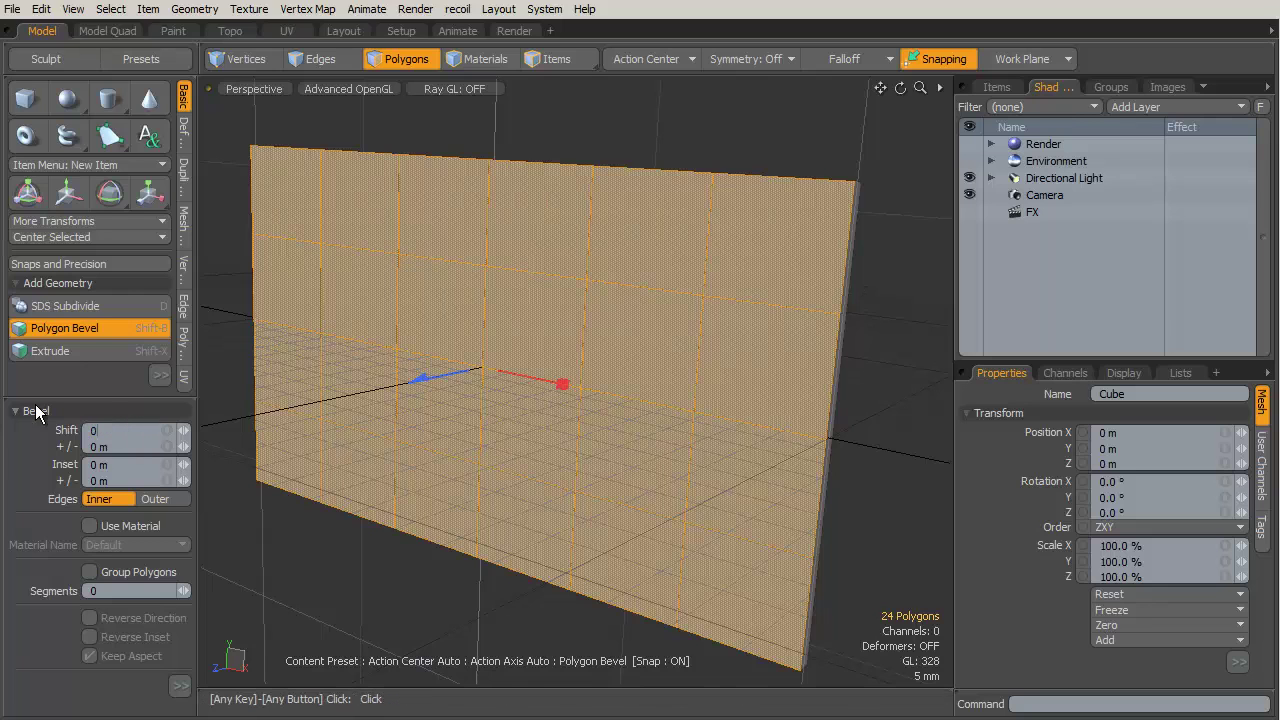
pyautogui.write('0')
pyautogui.press('Return')
pyautogui.click(562, 384)
pyautogui.moveTo(562, 384); pyautogui.dragTo(563, 384)
pyautogui.click(106, 465)
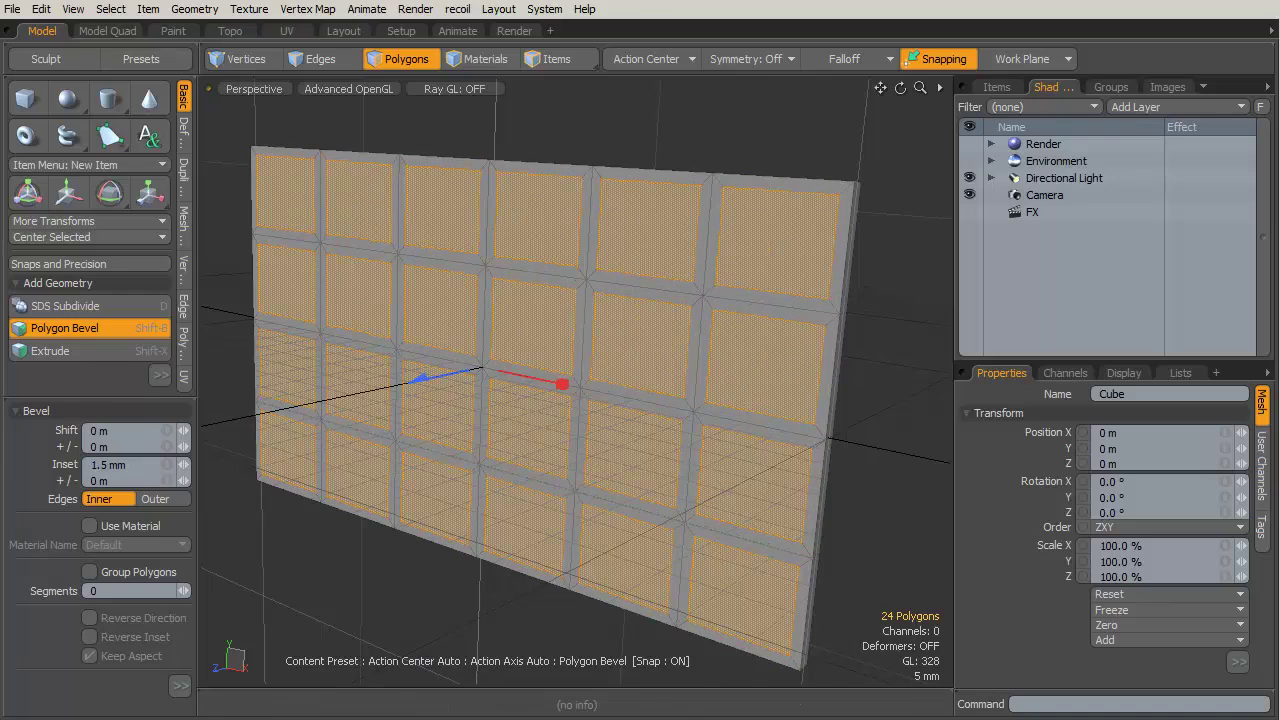
# Bevel the inset faces again with Shift -1 mm to recess them, then deselect.
pyautogui.press('ctrl')
pyautogui.keyDown('ctrl'); pyautogui.click(466, 378); pyautogui.keyUp('ctrl')
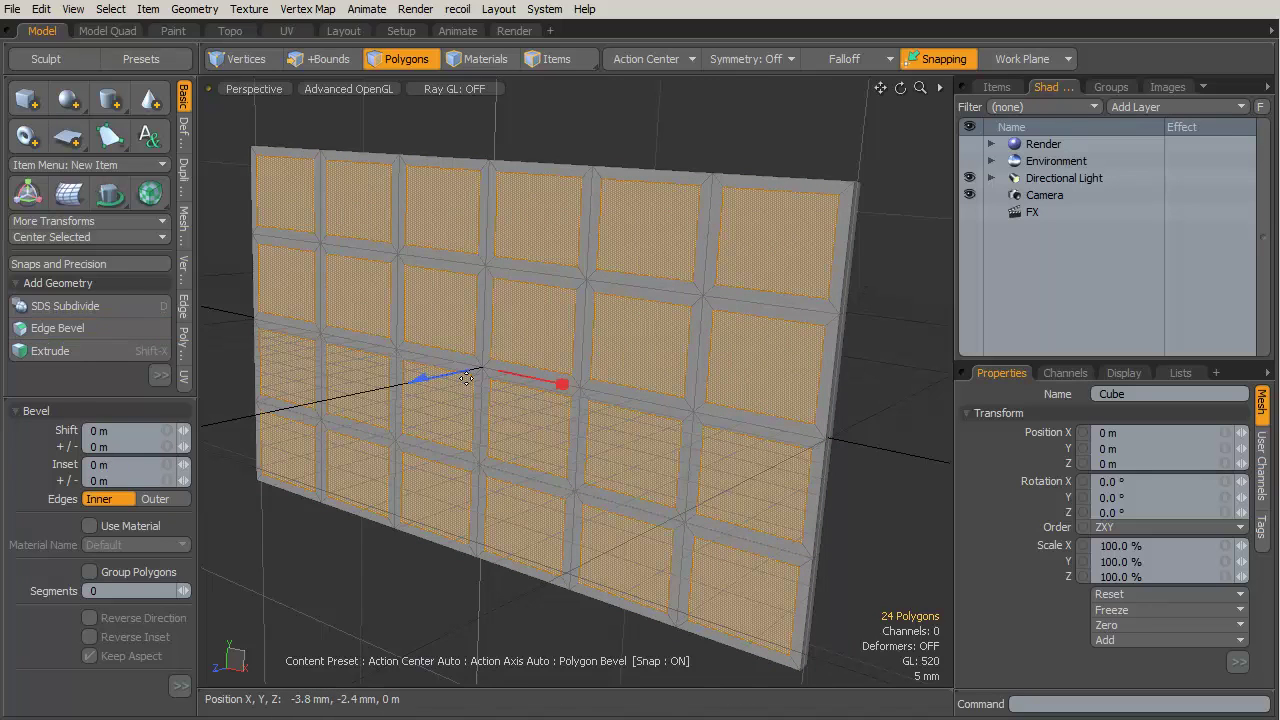
pyautogui.keyDown('alt'); pyautogui.moveTo(466, 378); pyautogui.dragTo(403, 382); pyautogui.keyUp('alt')
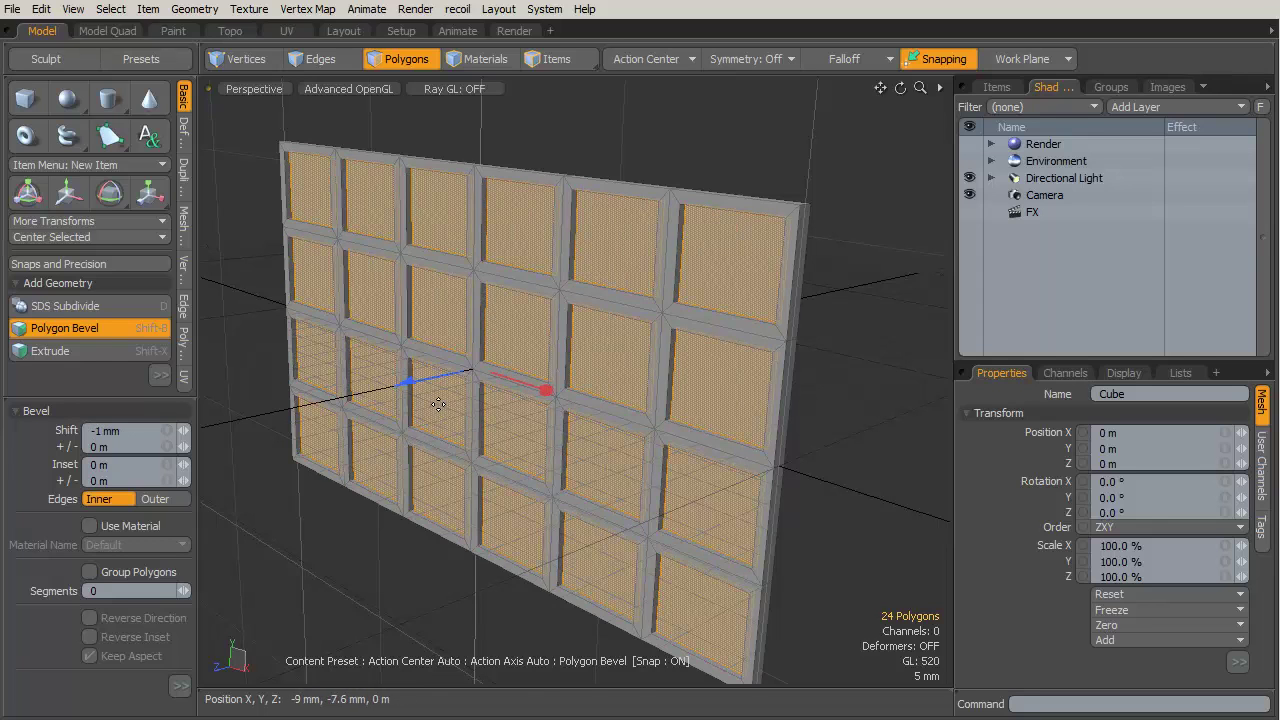
pyautogui.press('space')
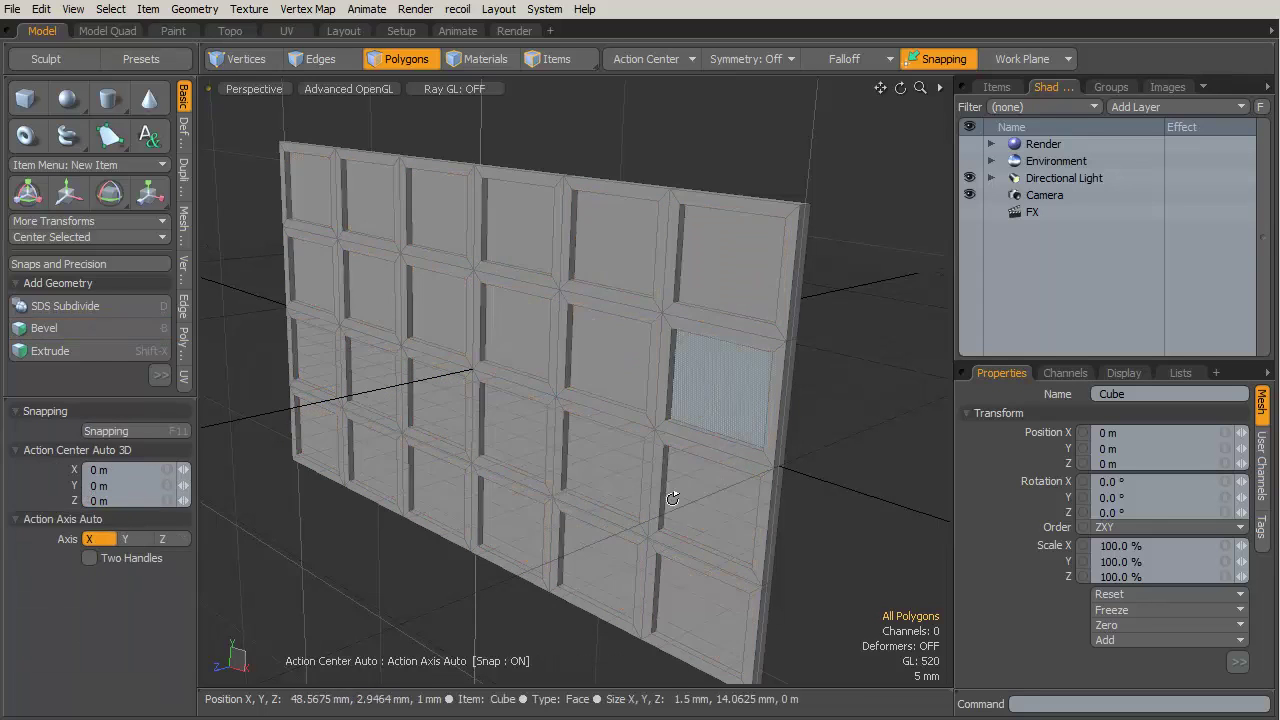
pyautogui.click(833, 398)
pyautogui.keyDown('alt'); pyautogui.moveTo(627, 513); pyautogui.dragTo(600, 330); pyautogui.keyUp('alt')
# Create an item mask for the card mesh and name it colorCard.
pyautogui.press('3')
pyautogui.press('5')
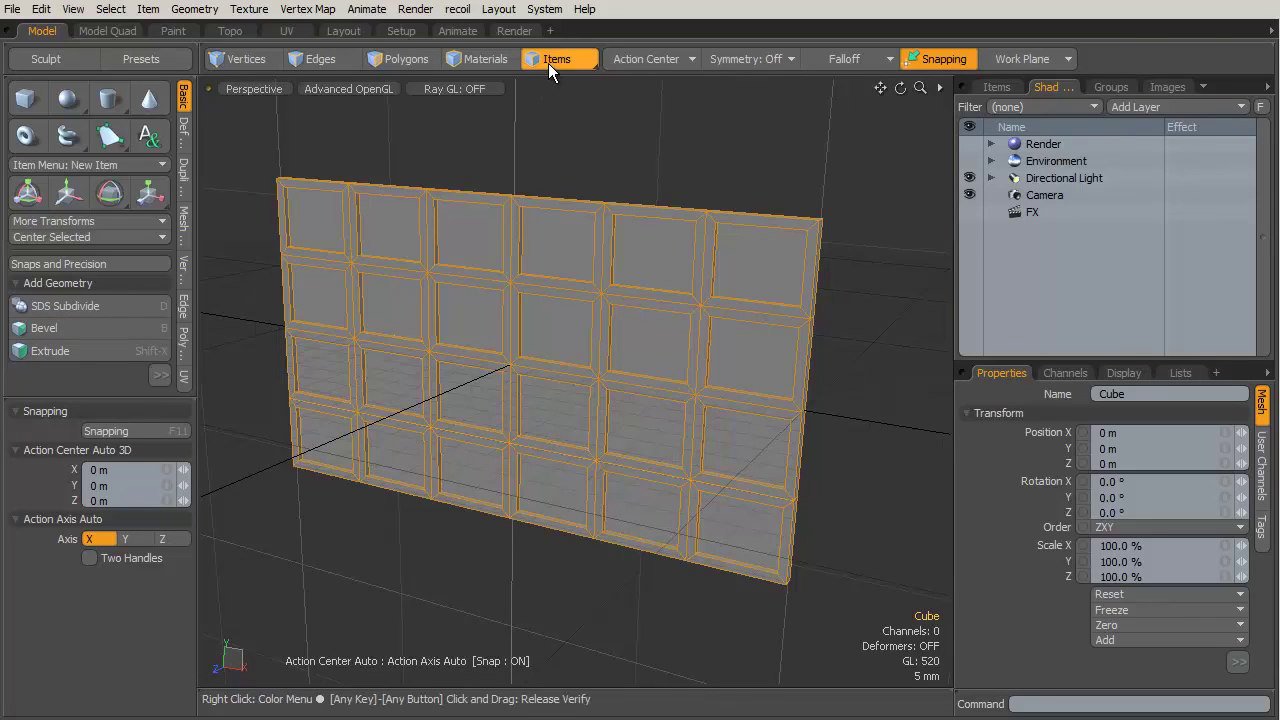
pyautogui.rightClick(535, 206)
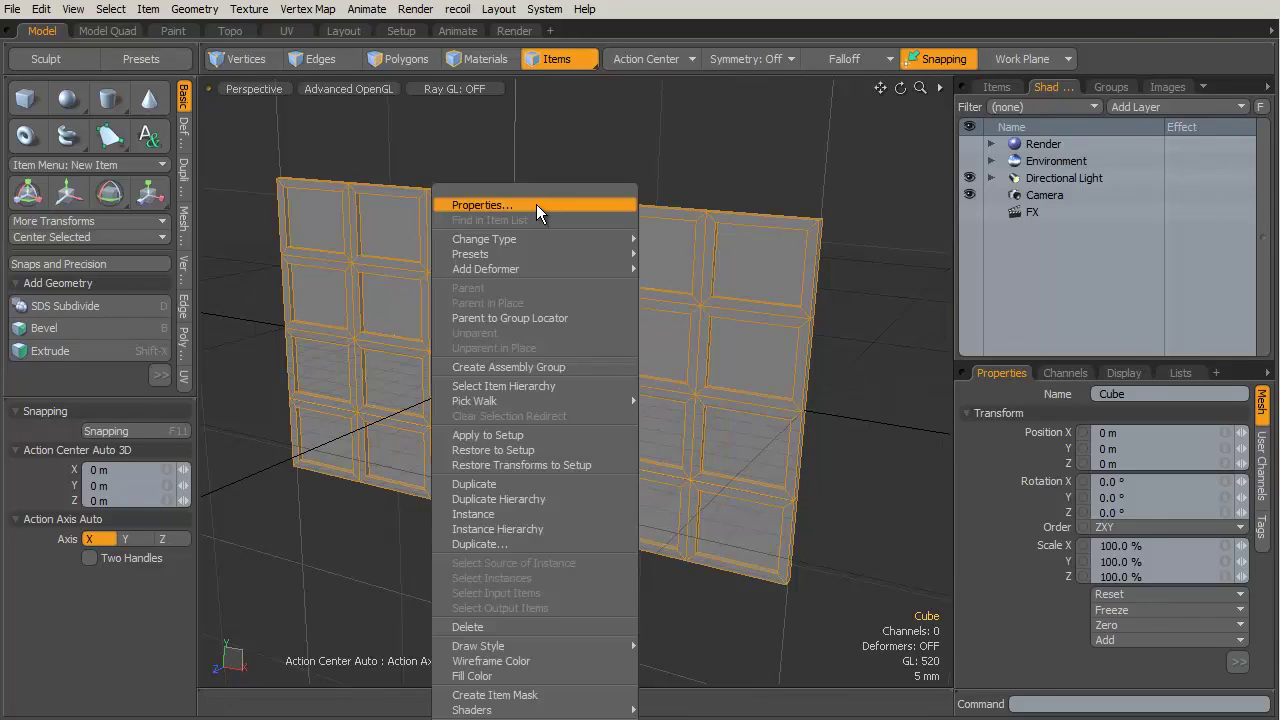
pyautogui.click(538, 696)
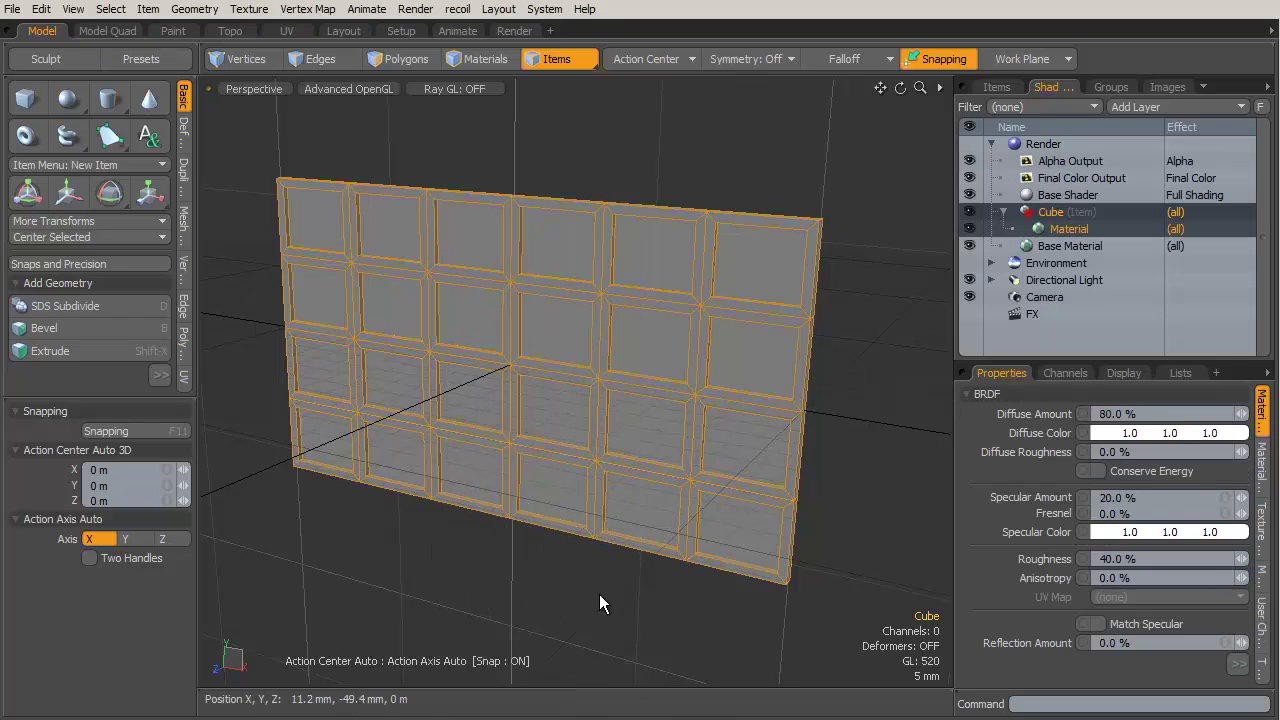
pyautogui.click(1058, 213)
pyautogui.click(1048, 211)
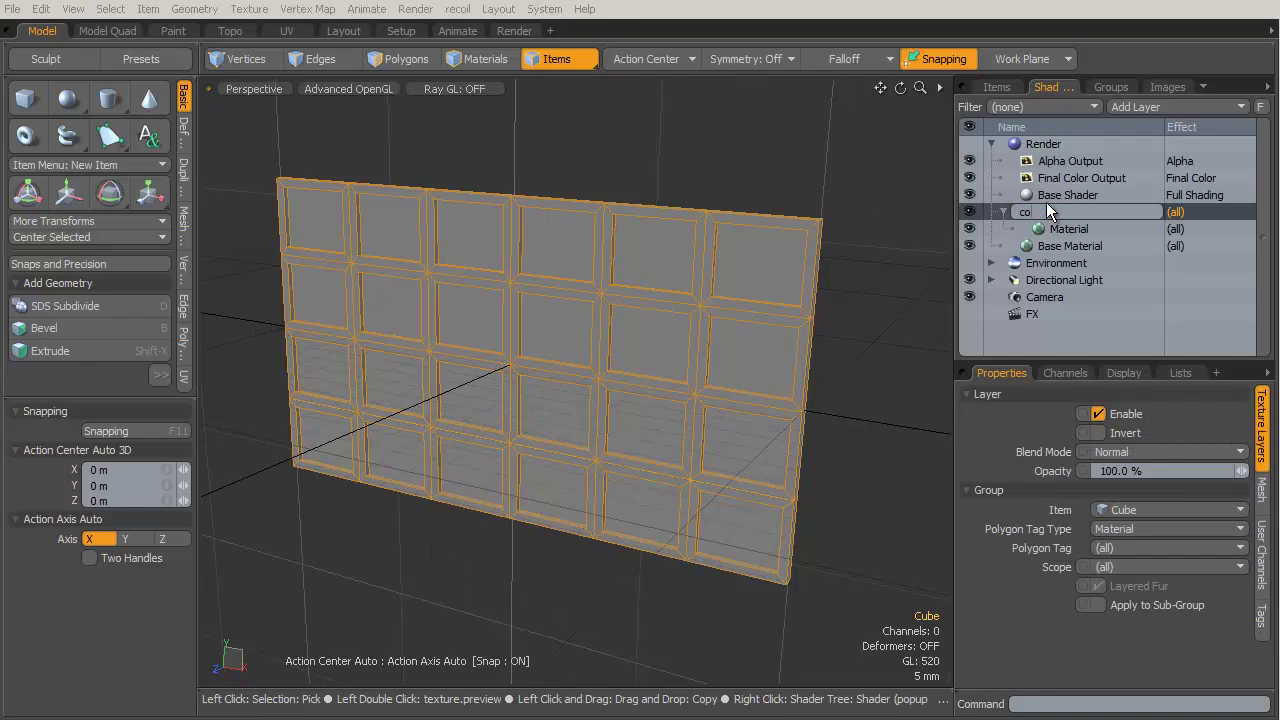
pyautogui.write('colorCard')
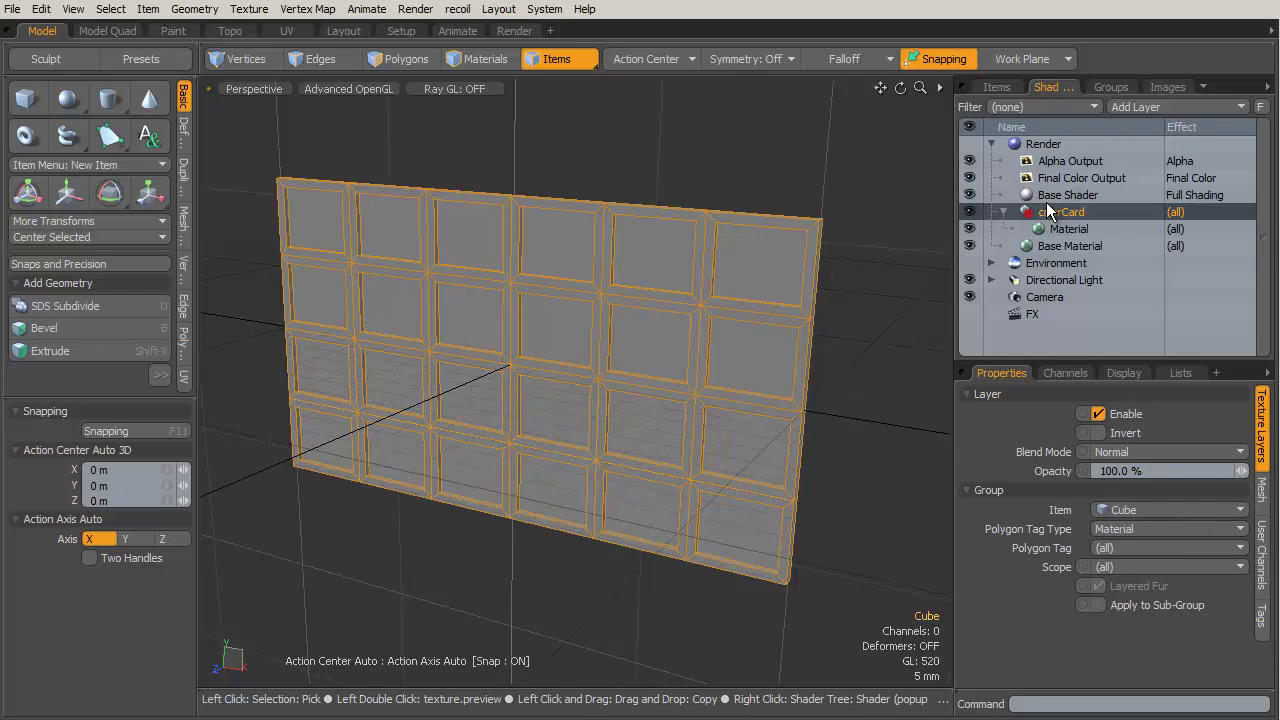
pyautogui.press('Return')
# Set colorCard's material to Diffuse Amount 100%, black Diffuse Color and 0% Specular.
pyautogui.click(1086, 229)
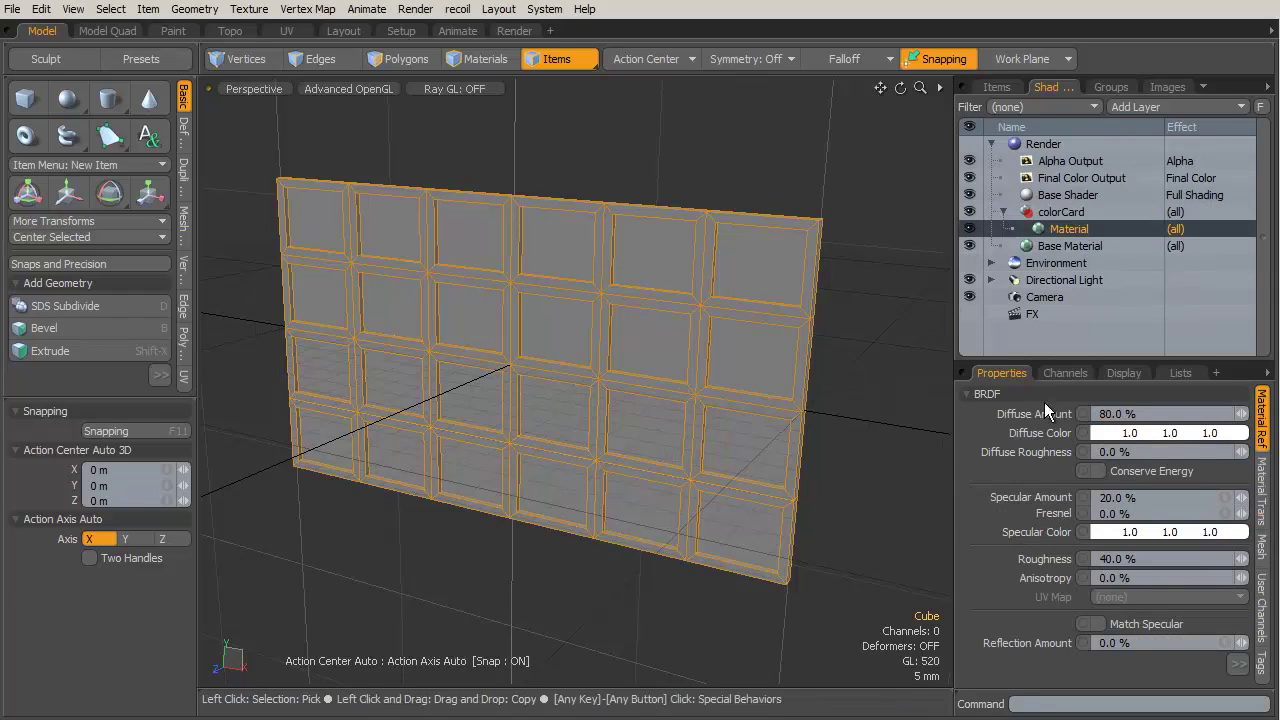
pyautogui.click(1153, 414)
pyautogui.write('100')
pyautogui.press('Return')
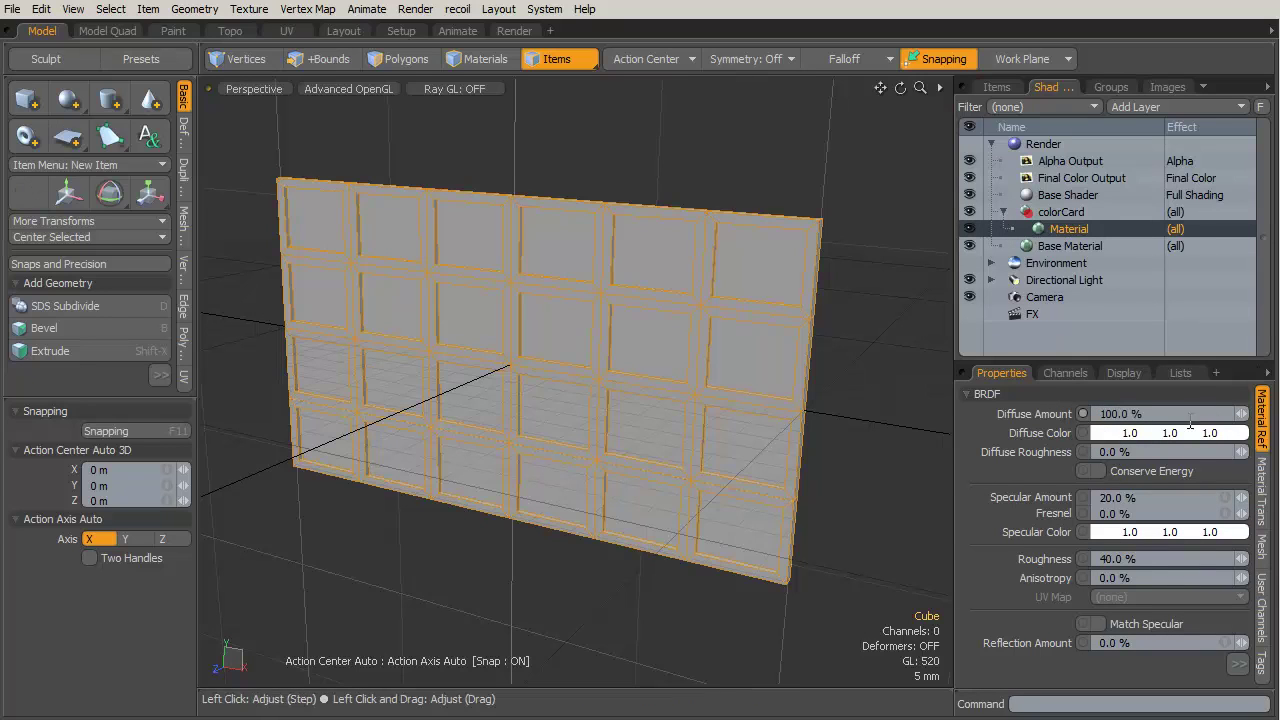
pyautogui.moveTo(1185, 430); pyautogui.dragTo(1080, 432)
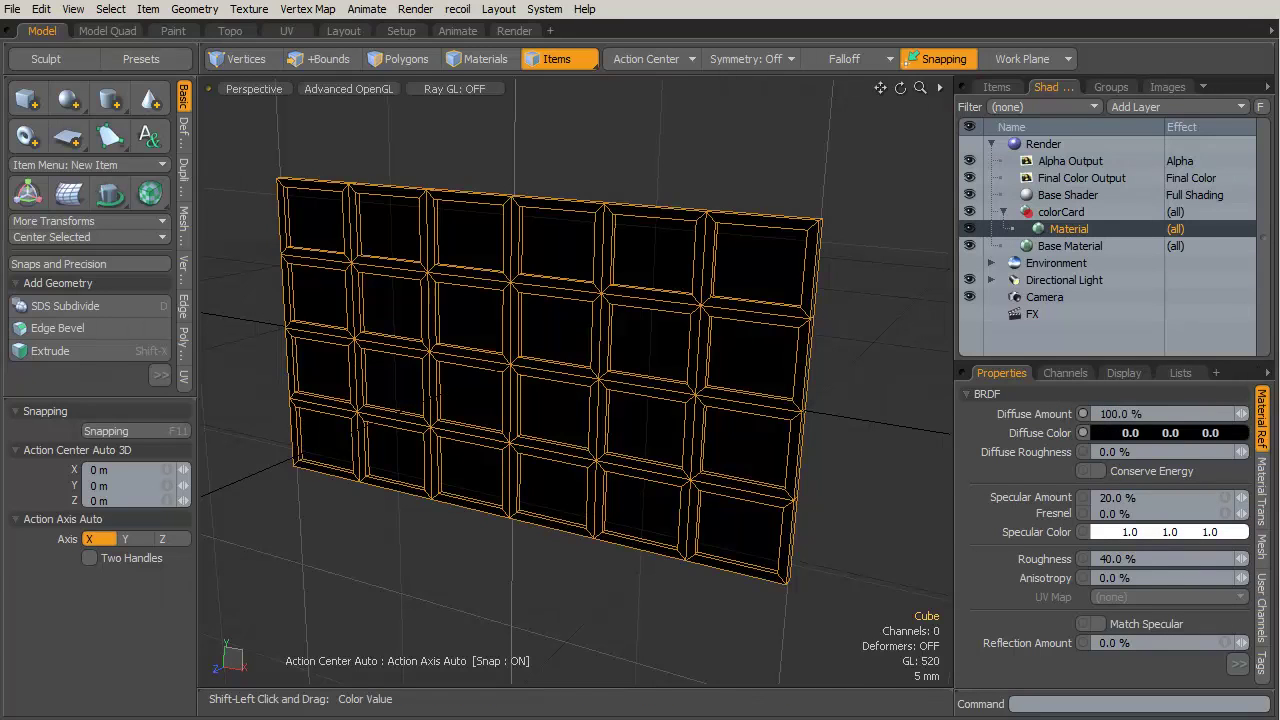
pyautogui.doubleClick(1147, 498)
pyautogui.write('0')
pyautogui.press('Return')
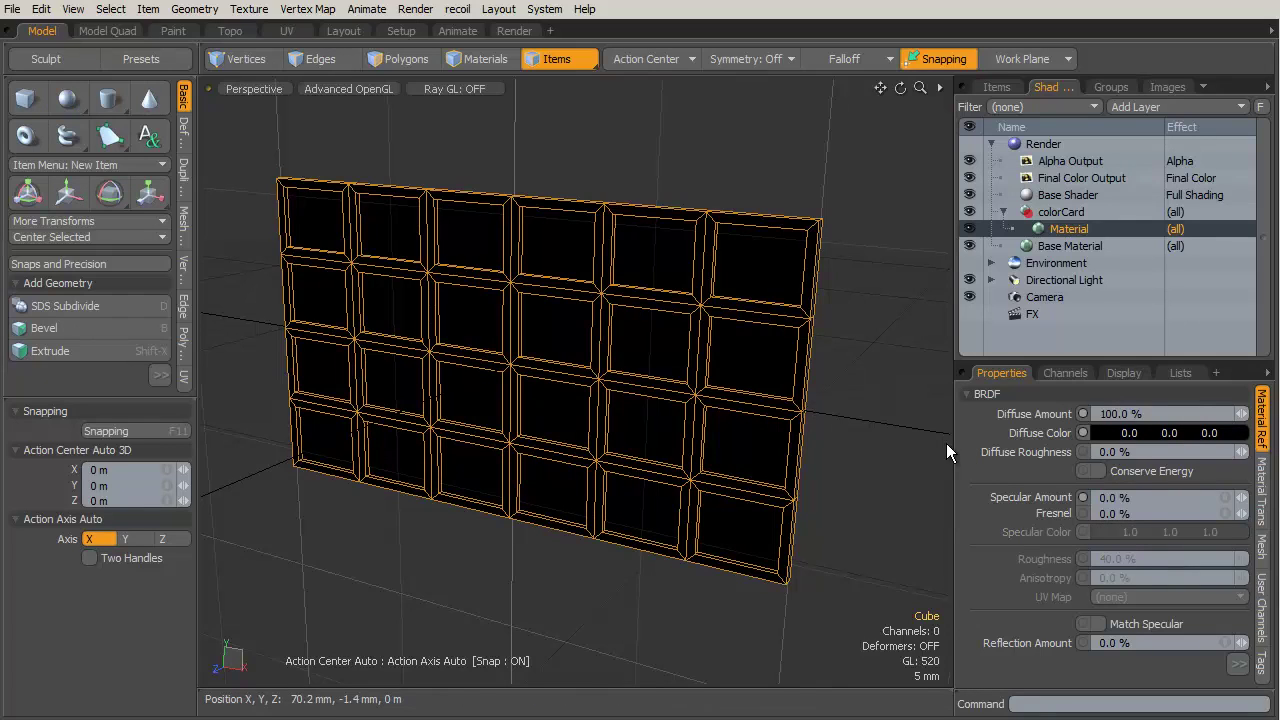
# Reselect the card mesh and return to polygon selection mode.
pyautogui.click(785, 196)
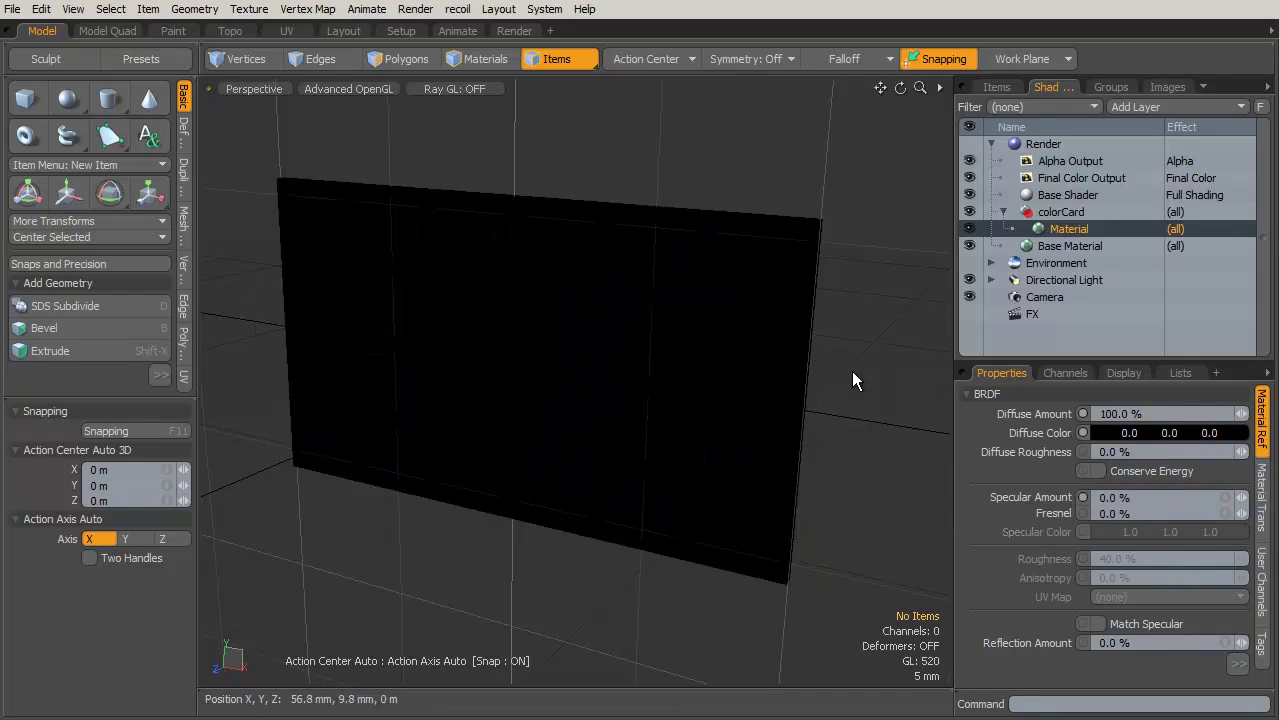
pyautogui.click(747, 305)
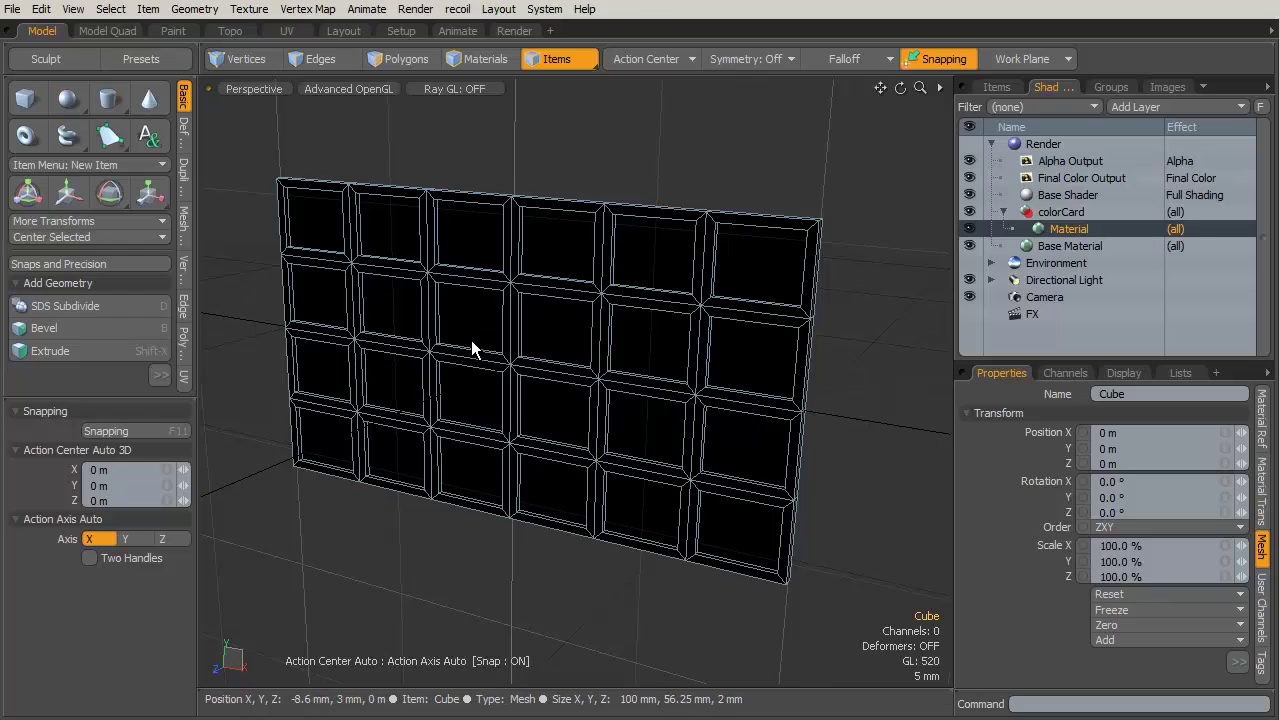
pyautogui.press('m')
pyautogui.click(776, 314)
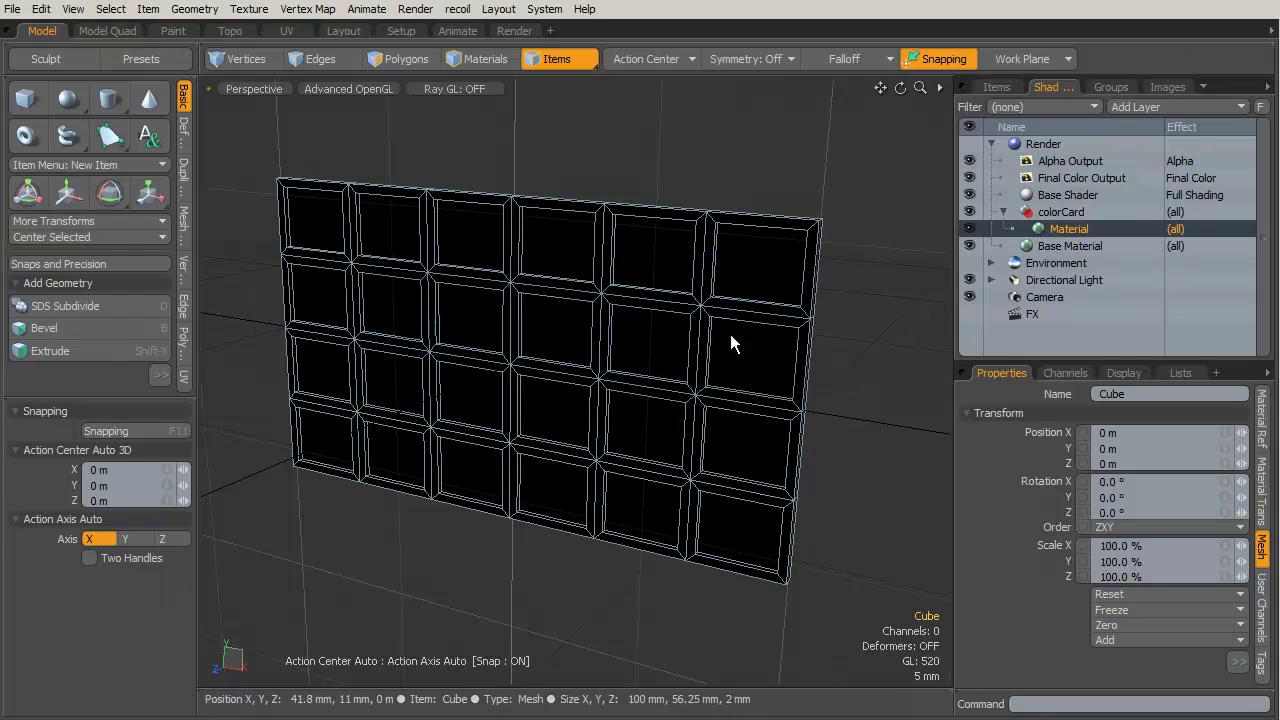
pyautogui.press('3')
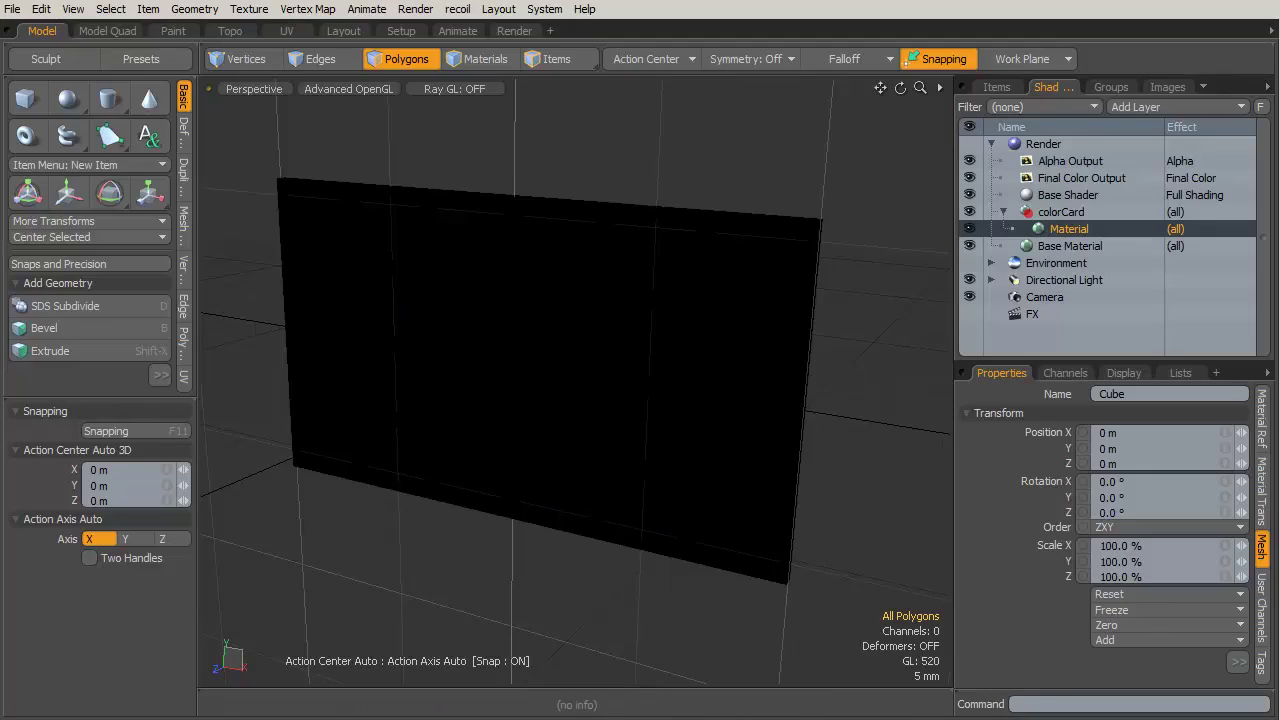
# Check the ColorChecker reference page in the browser, then return to Modo.
pyautogui.hotkey('alt', 'Tab')
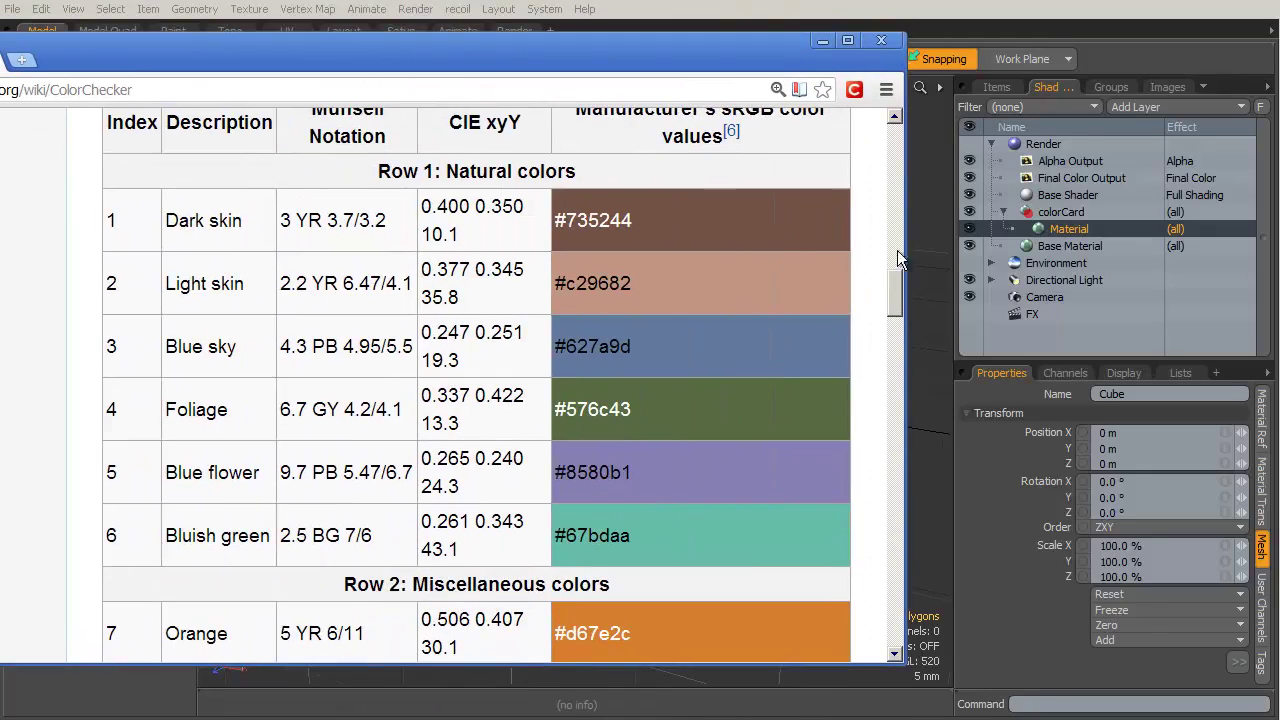
pyautogui.scroll(3, 899, 225)
pyautogui.scroll(10, 899, 225)
pyautogui.scroll(-15, 905, 148)
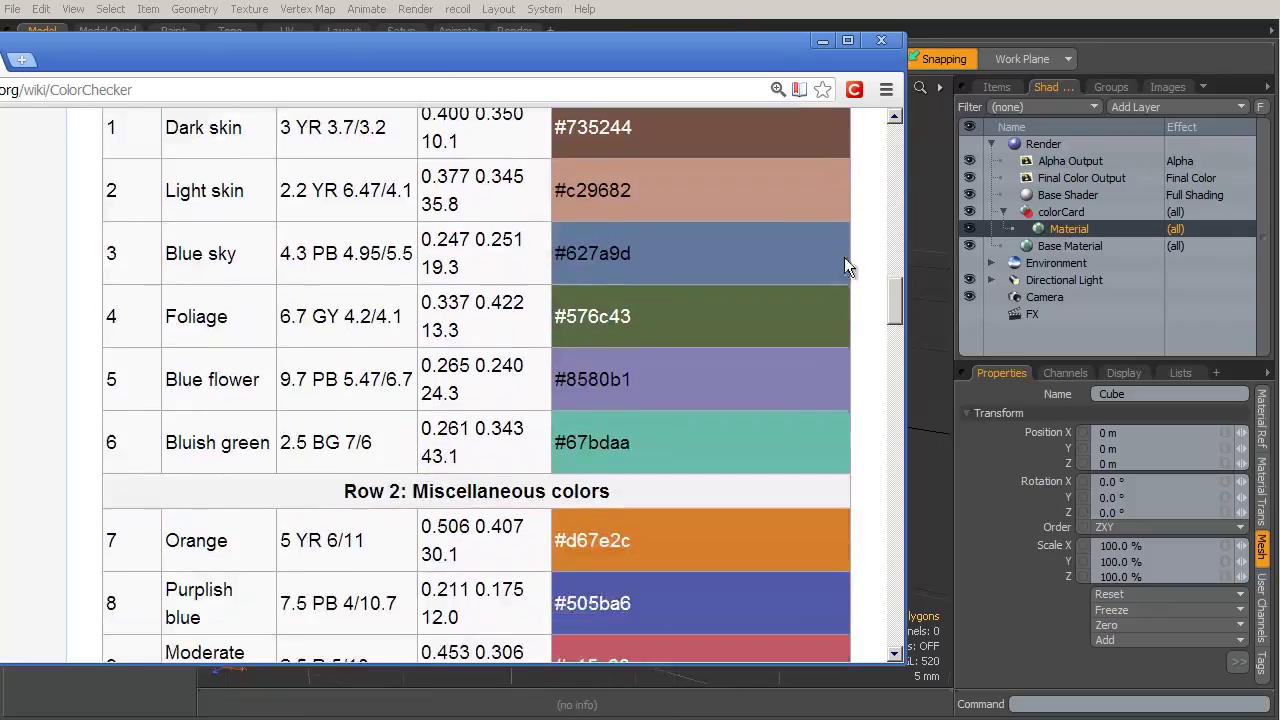
pyautogui.scroll(2, 897, 308)
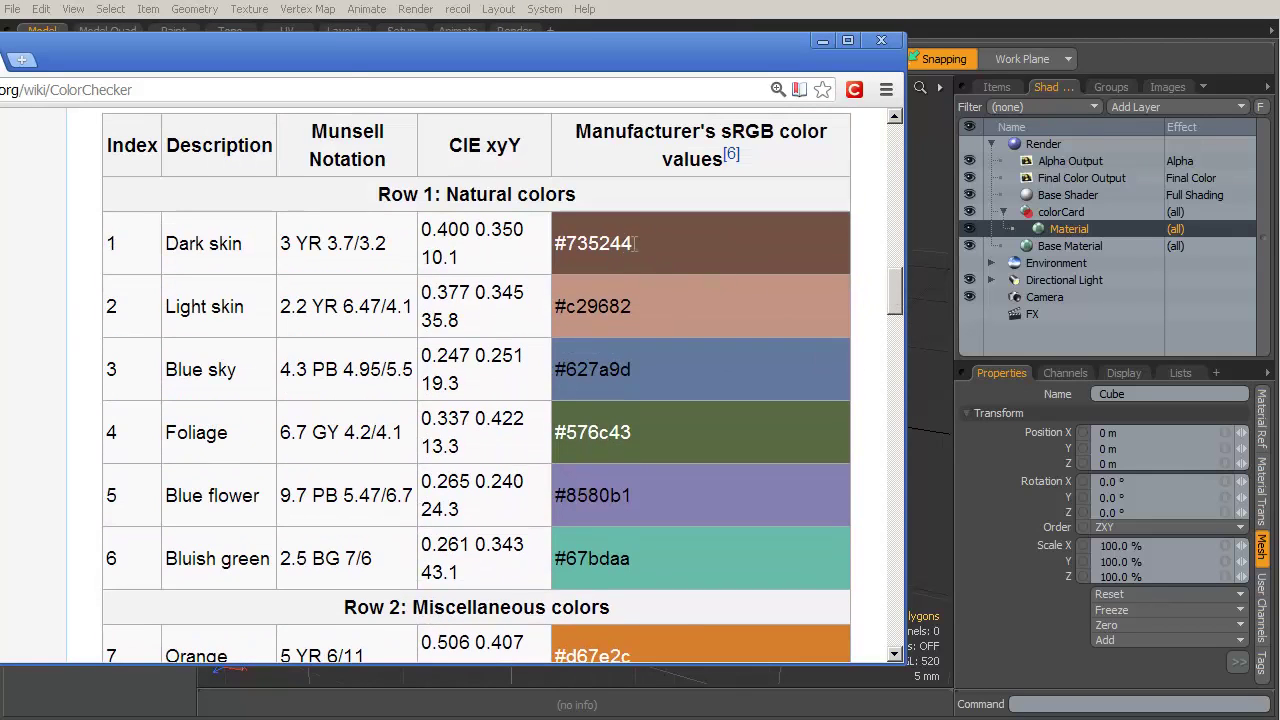
pyautogui.hotkey('alt', 'Tab')
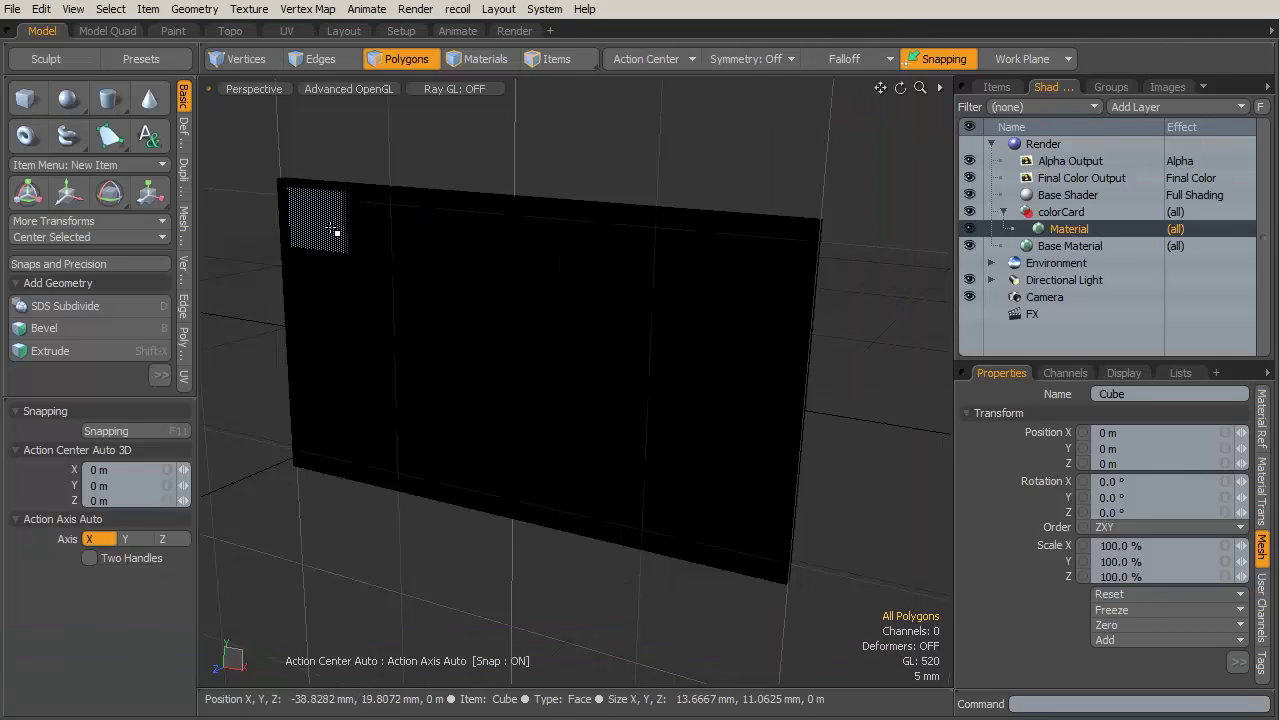
# Assign a new darkSkin material to the top-left swatch face.
pyautogui.click(330, 233)
pyautogui.write('m')
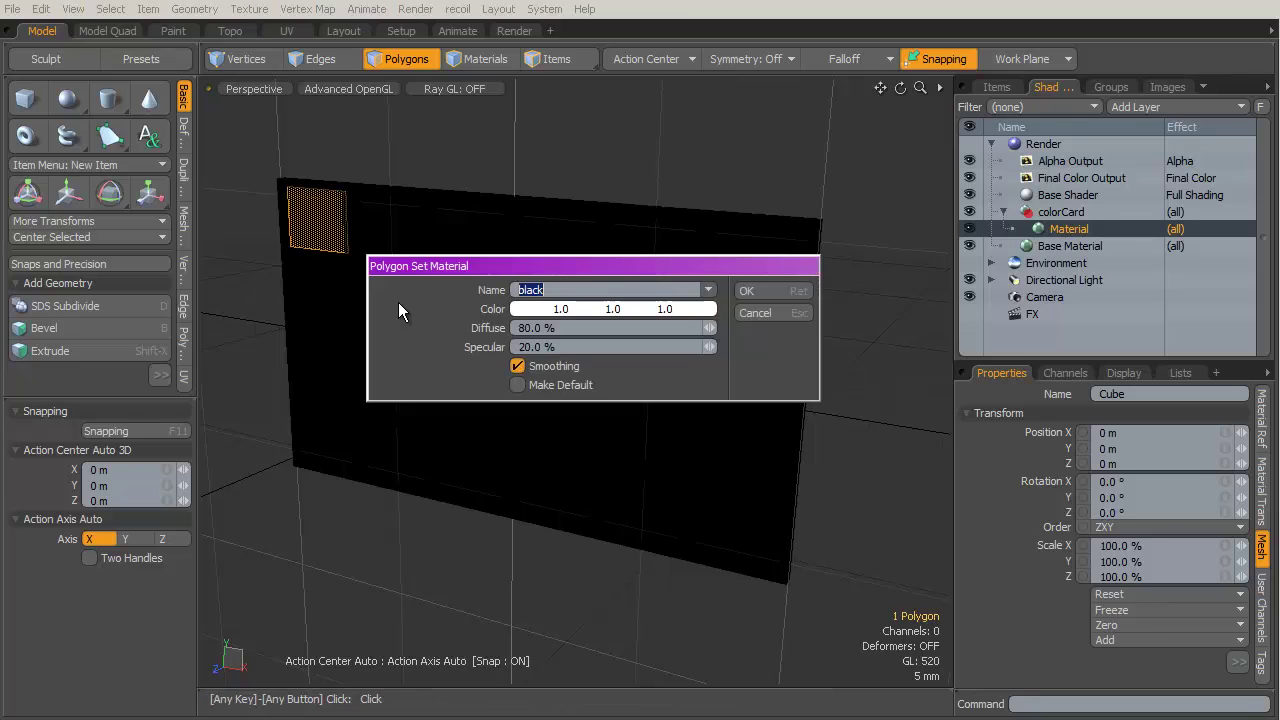
pyautogui.write('darkSkin')
pyautogui.press('Return')
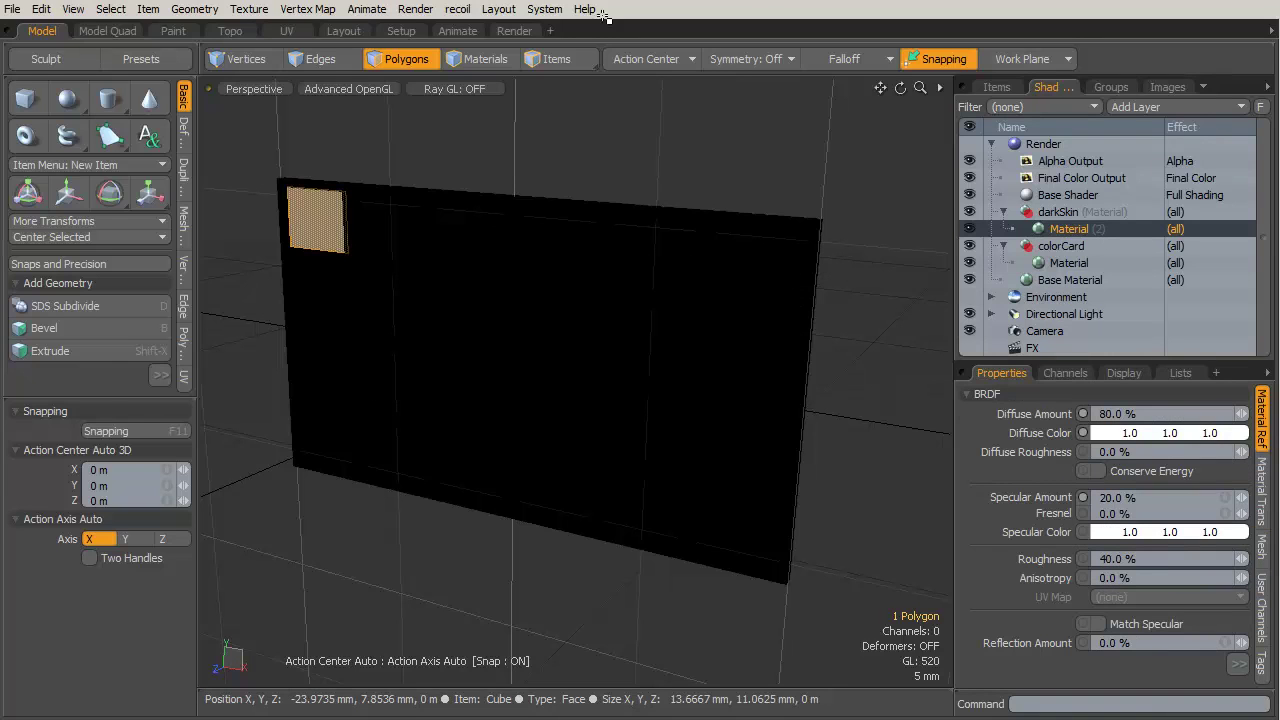
# Delete darkSkin's extra default material and move darkSkin into the colorCard group.
pyautogui.click(1037, 218)
pyautogui.click(1043, 232)
pyautogui.press('Delete')
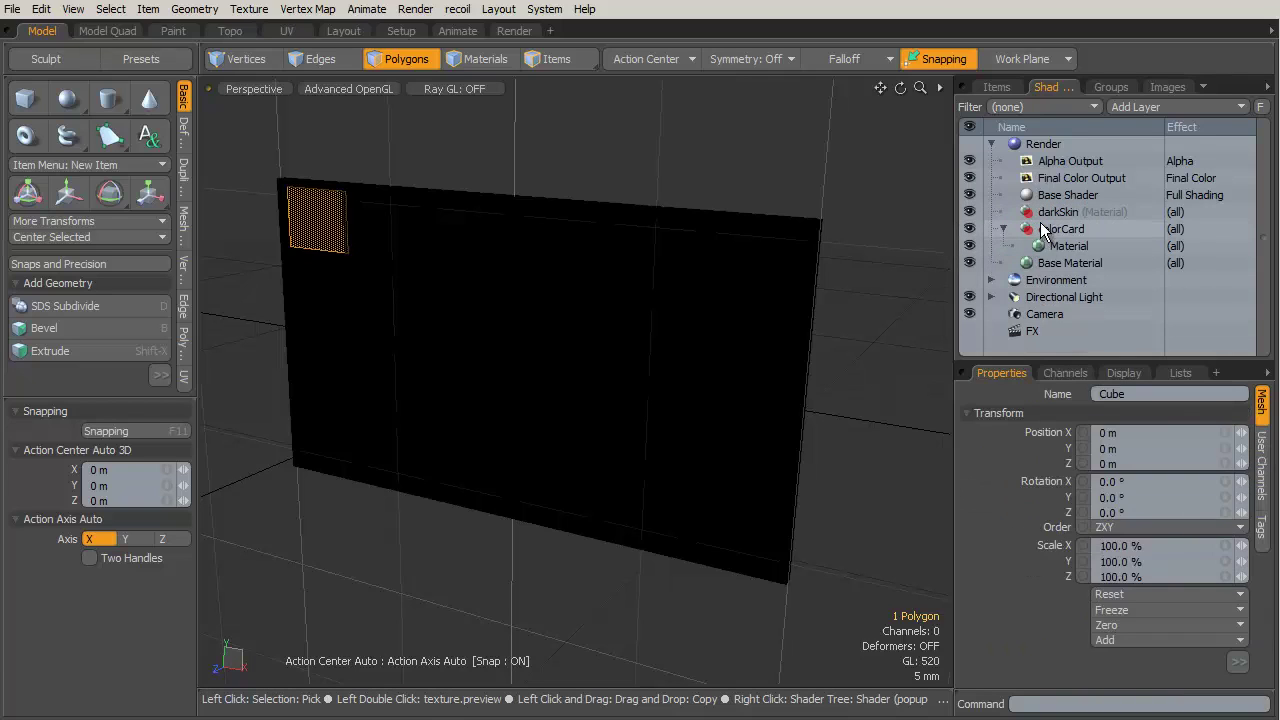
pyautogui.moveTo(1035, 218); pyautogui.dragTo(1053, 234)
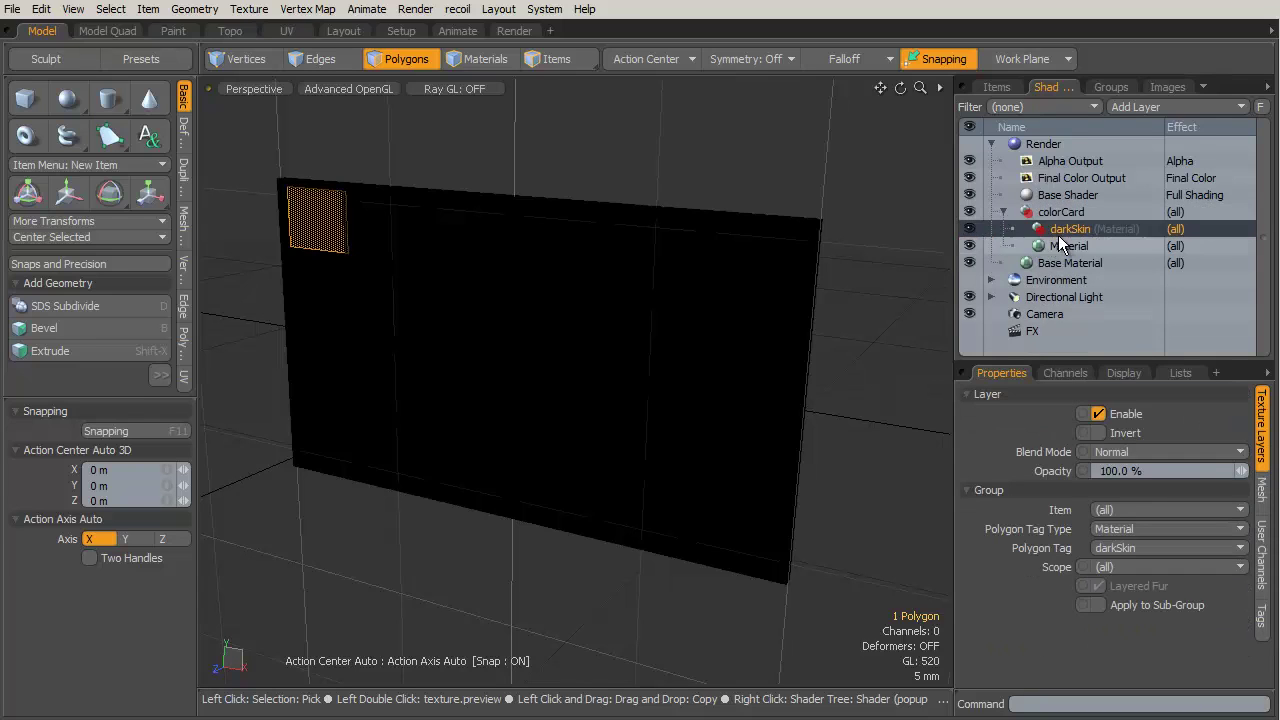
pyautogui.click(1054, 212)
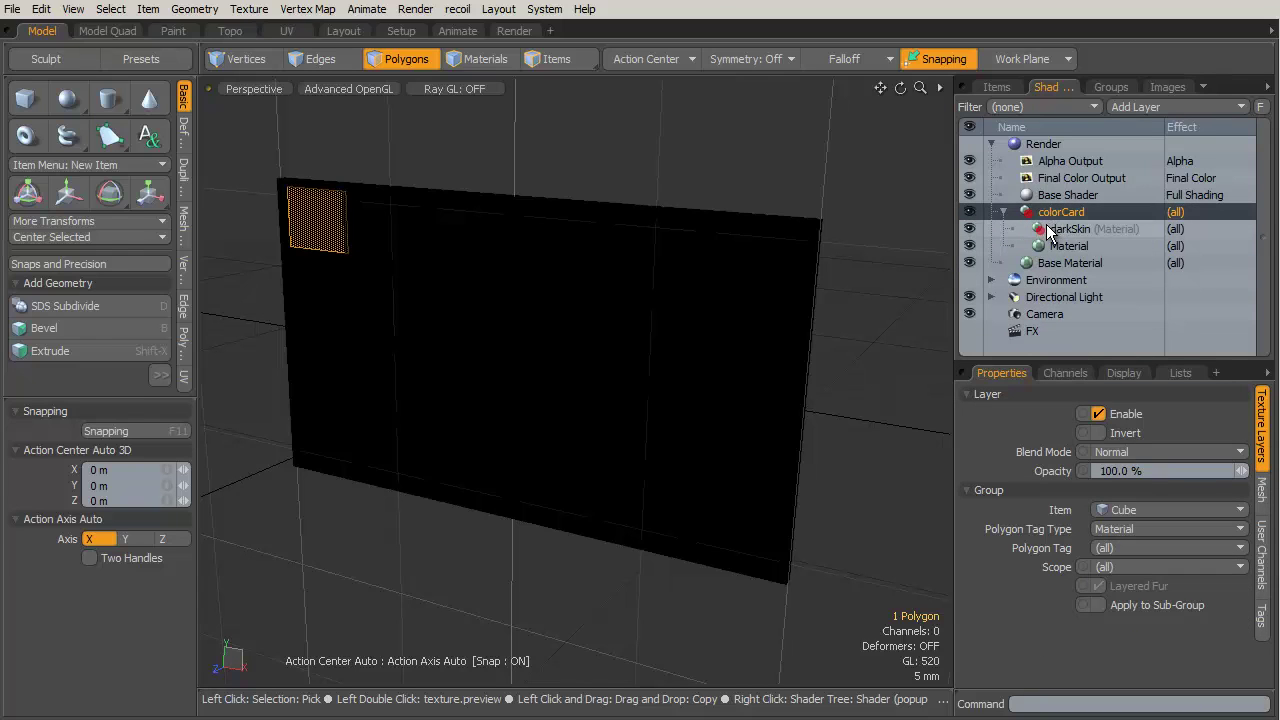
pyautogui.click(1047, 228)
# Add a Constant layer under darkSkin and rename it darkSkin_color.
pyautogui.click(1144, 107)
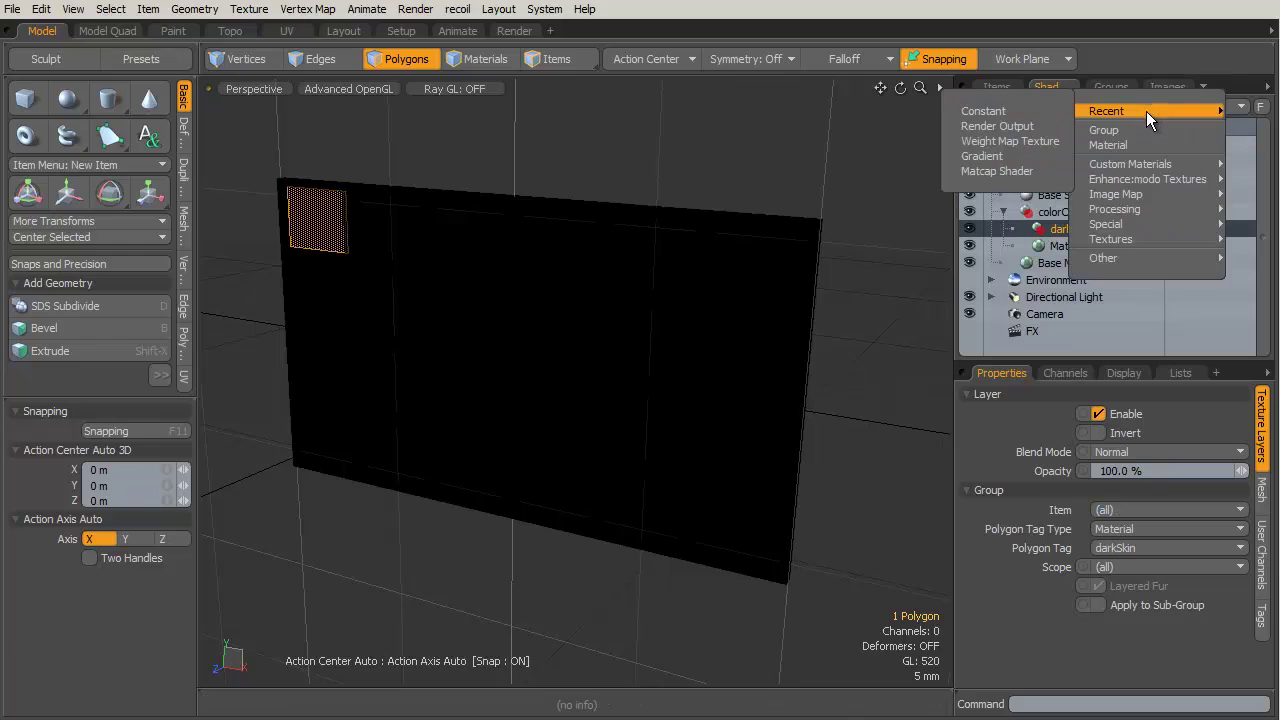
pyautogui.moveTo(1137, 206)
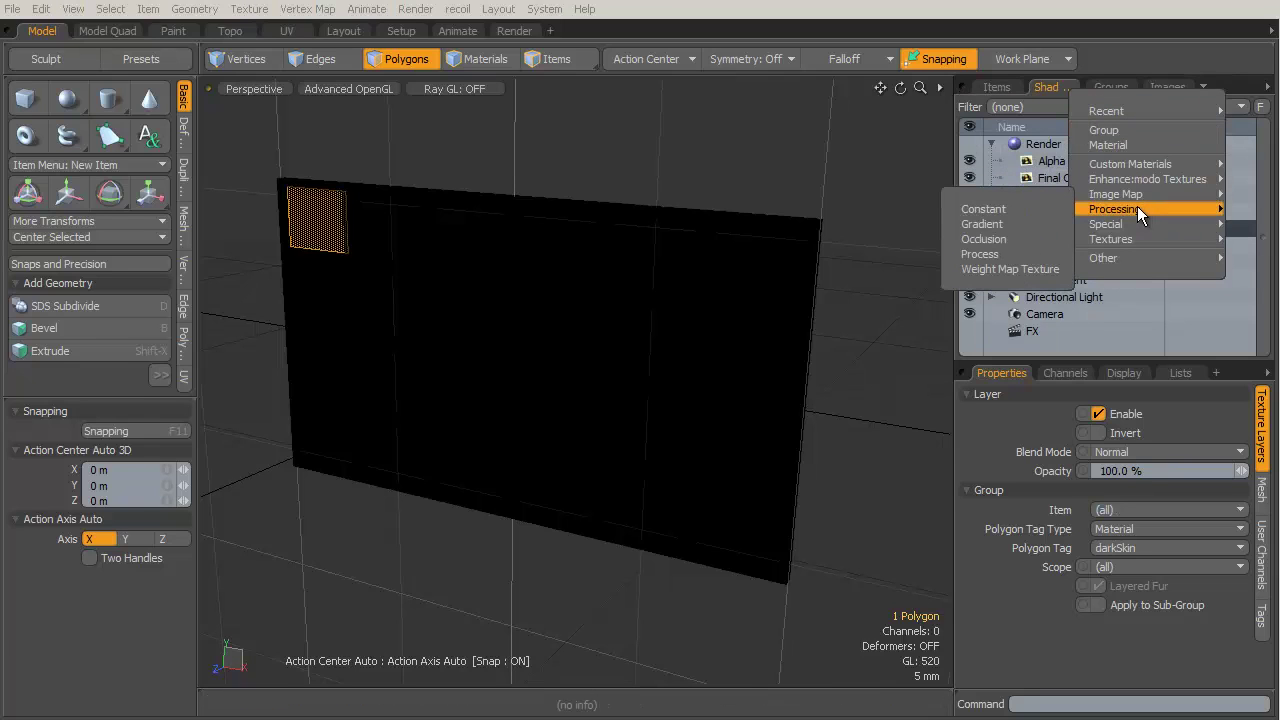
pyautogui.click(1010, 211)
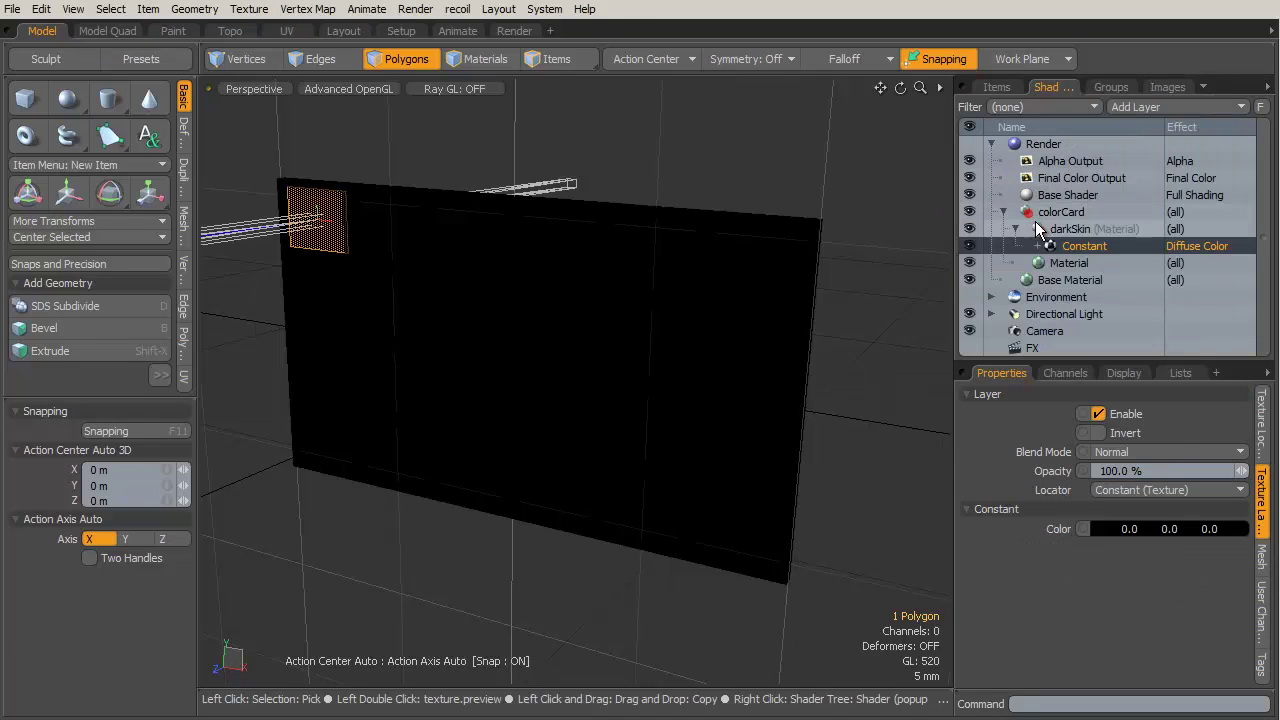
pyautogui.rightClick(1089, 248)
pyautogui.click(1089, 248)
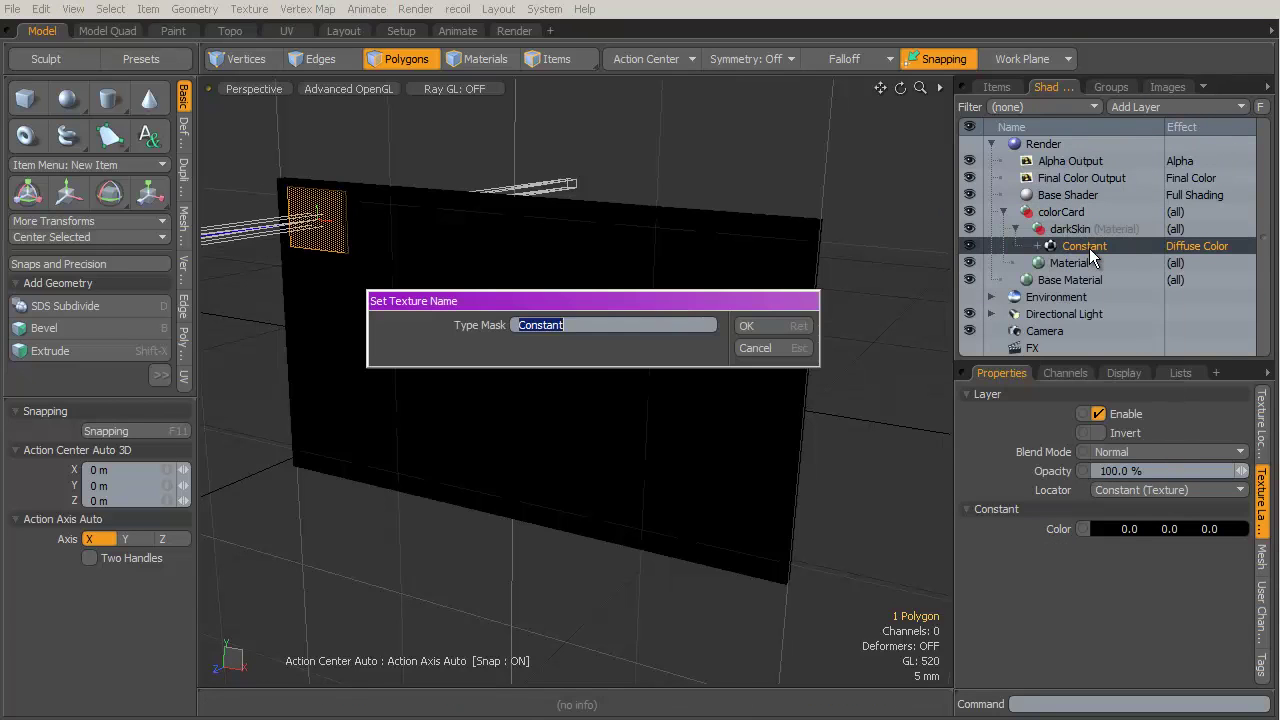
pyautogui.write('darkSkin_color')
pyautogui.press('Return')
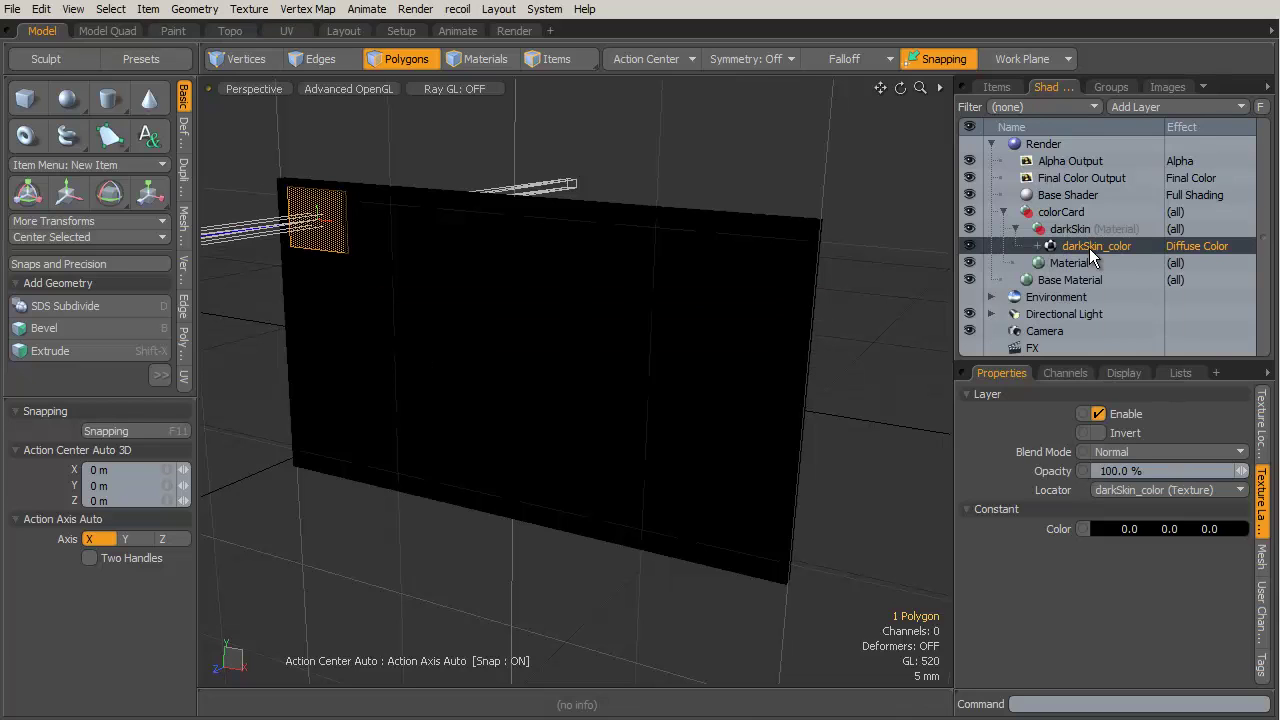
# Delete darkSkin_color's texture locator and reselect the layer.
pyautogui.click(1036, 246)
pyautogui.click(1072, 263)
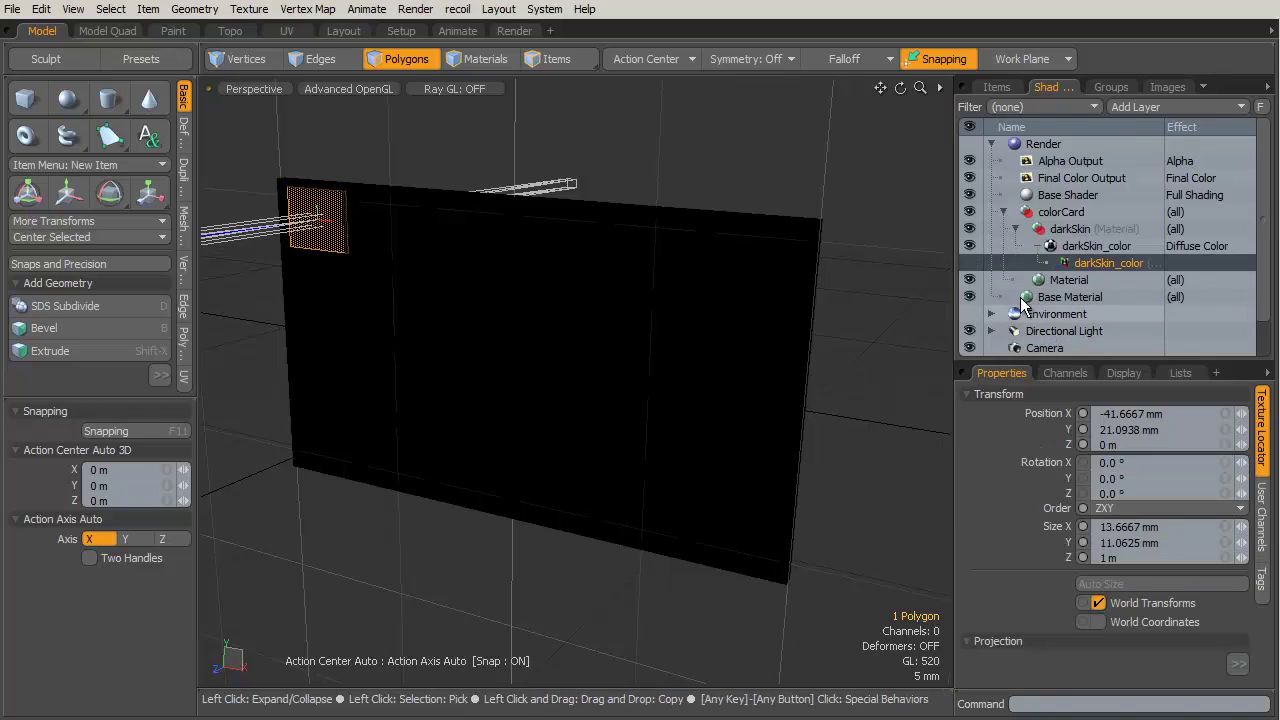
pyautogui.press('Delete')
pyautogui.click(785, 292)
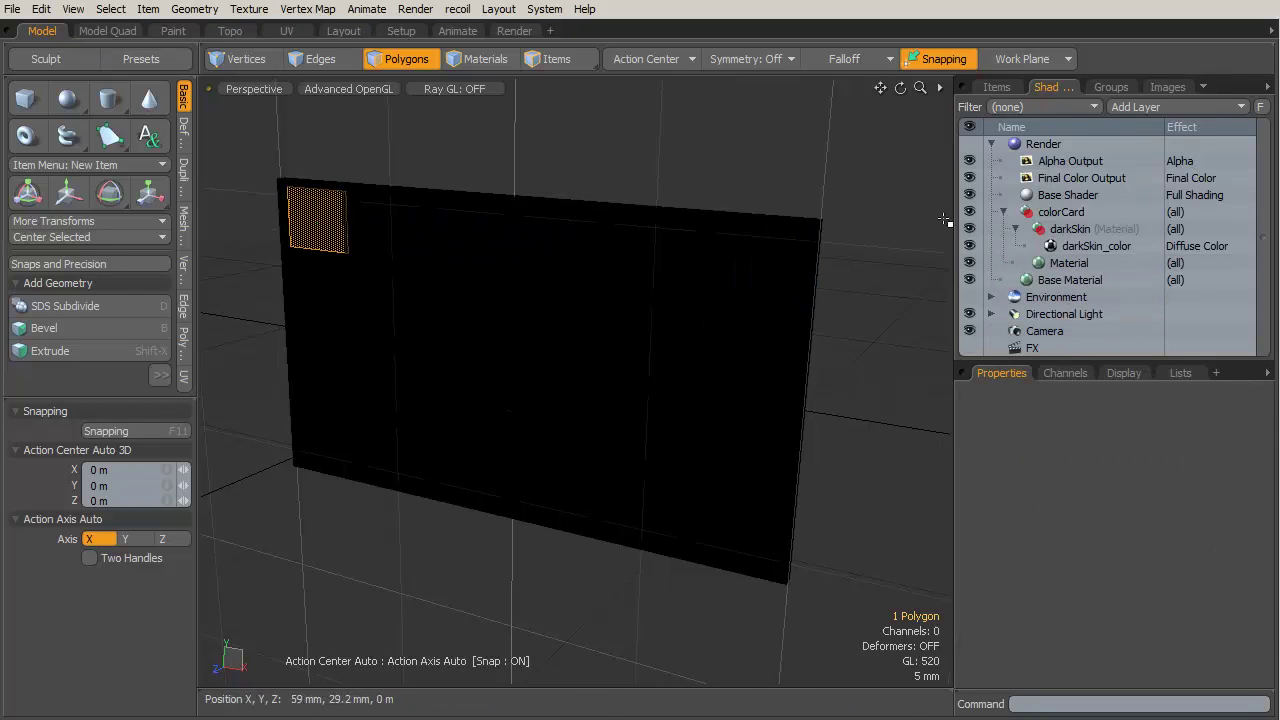
pyautogui.click(1034, 255)
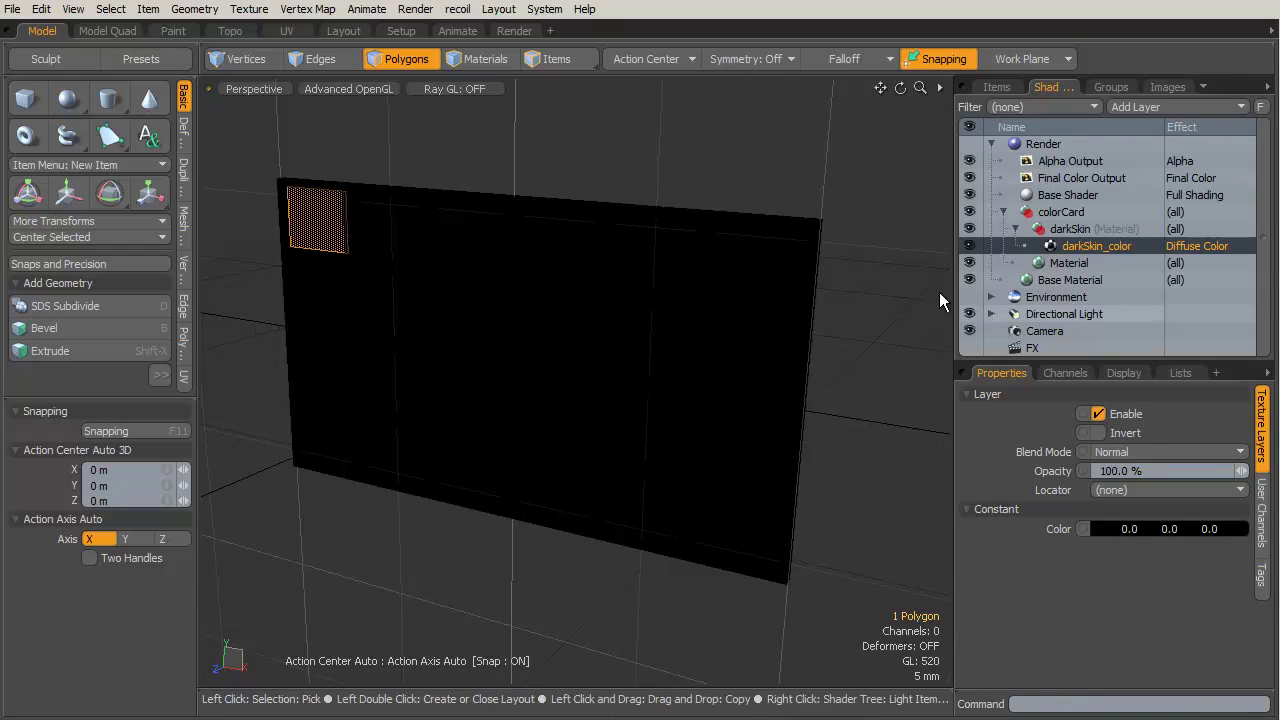
# Copy Dark skin's hex 735244 from the article and select darkSkin_color's hex field in Modo.
pyautogui.hotkey('alt', 'Tab')
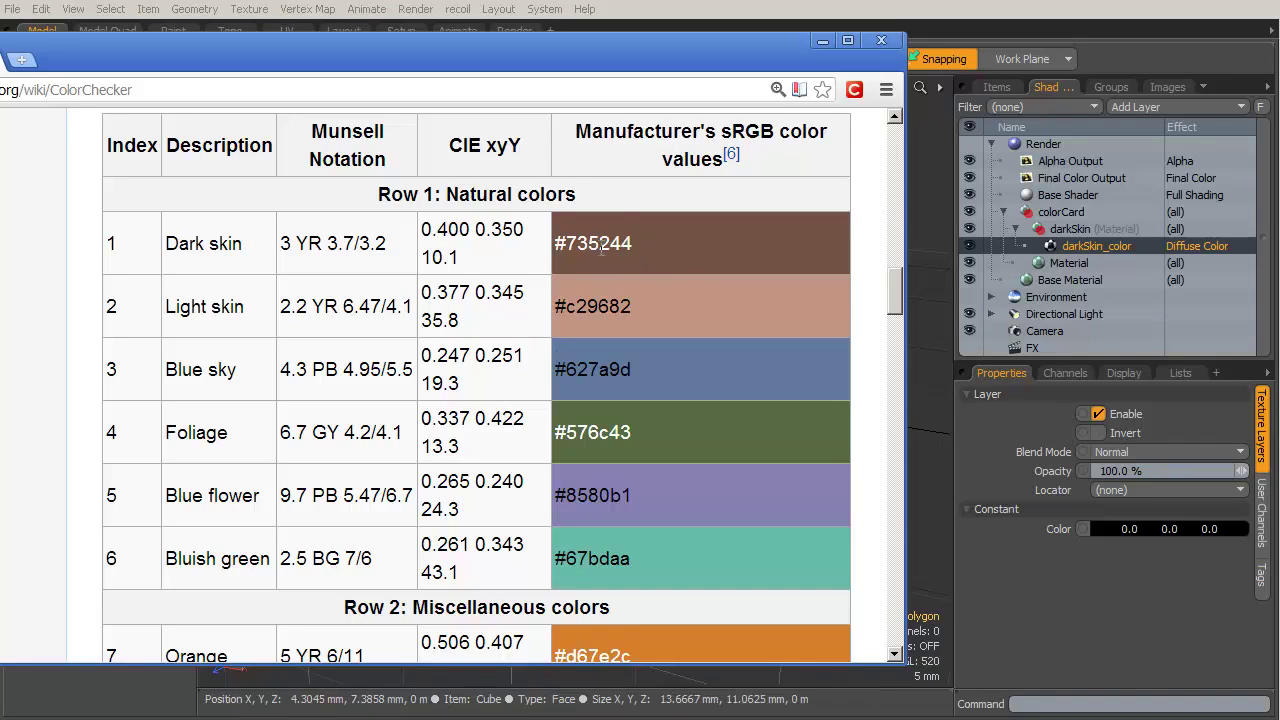
pyautogui.moveTo(591, 249); pyautogui.dragTo(622, 240)
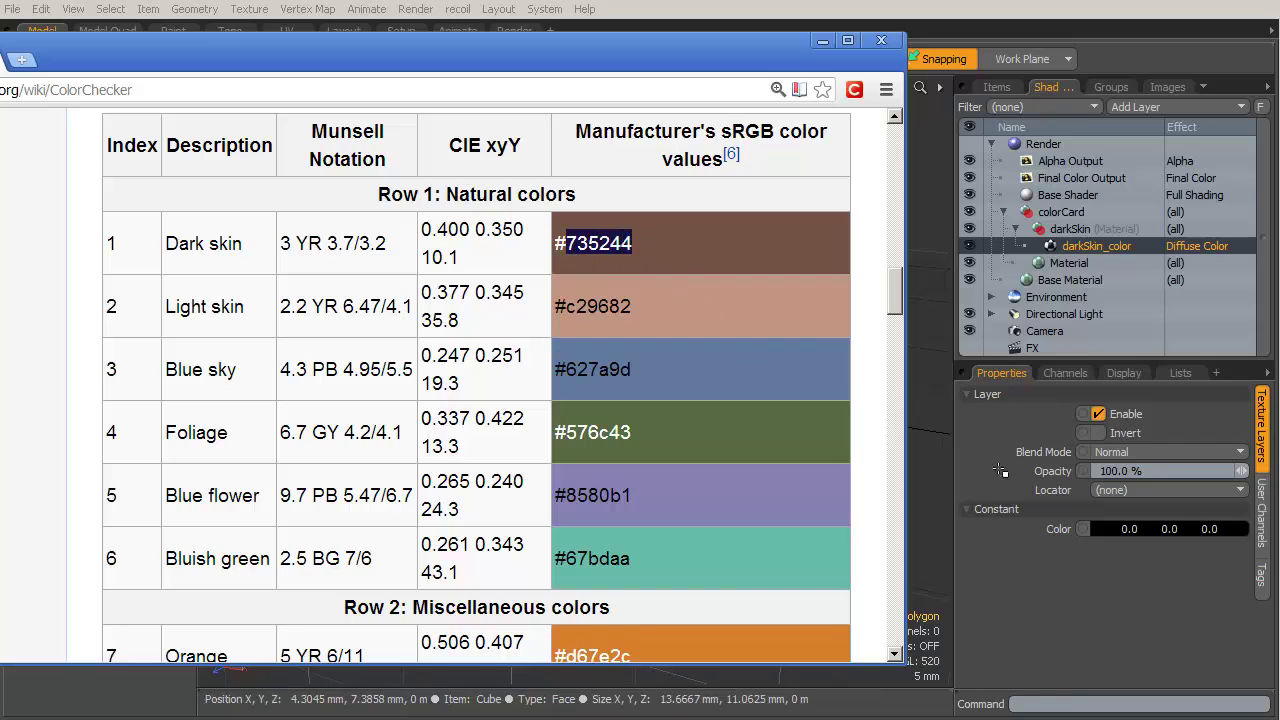
pyautogui.click(1100, 529)
pyautogui.moveTo(1186, 600); pyautogui.dragTo(1137, 598)
# Paste the Dark skin hex into darkSkin_color so it reads 0.45, 0.32, 0.27.
pyautogui.write('735244')
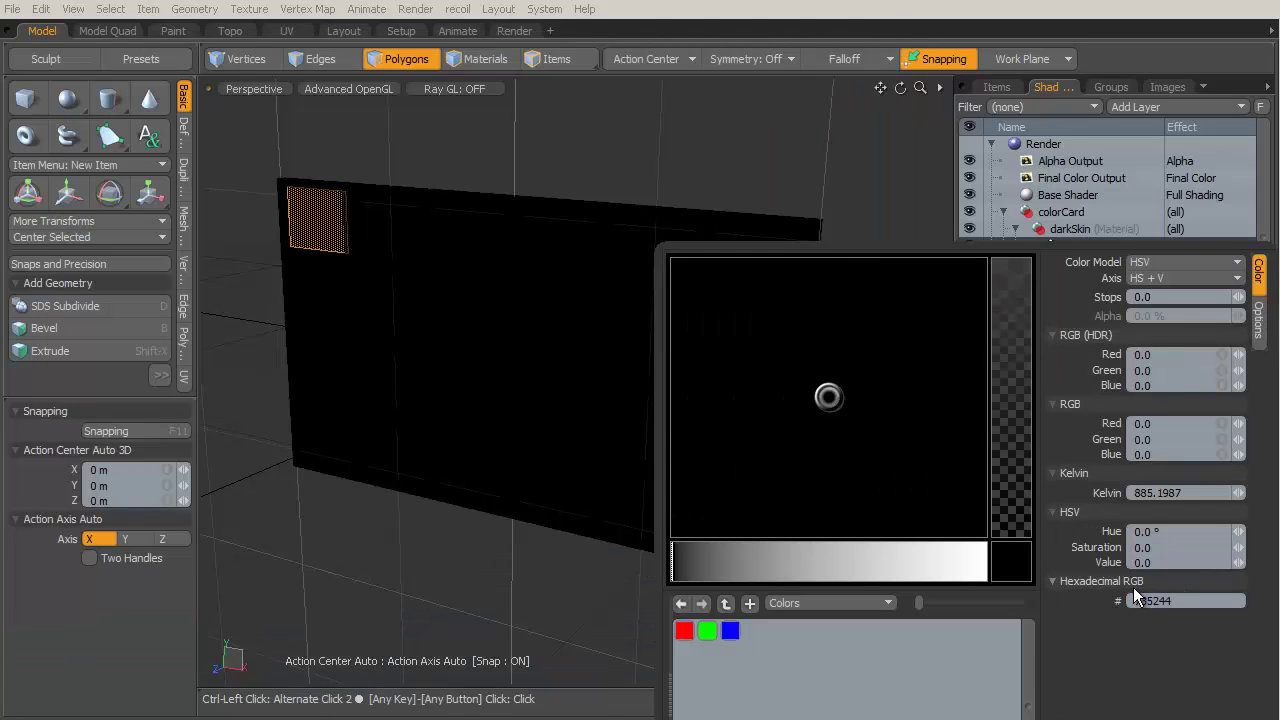
pyautogui.press('Return')
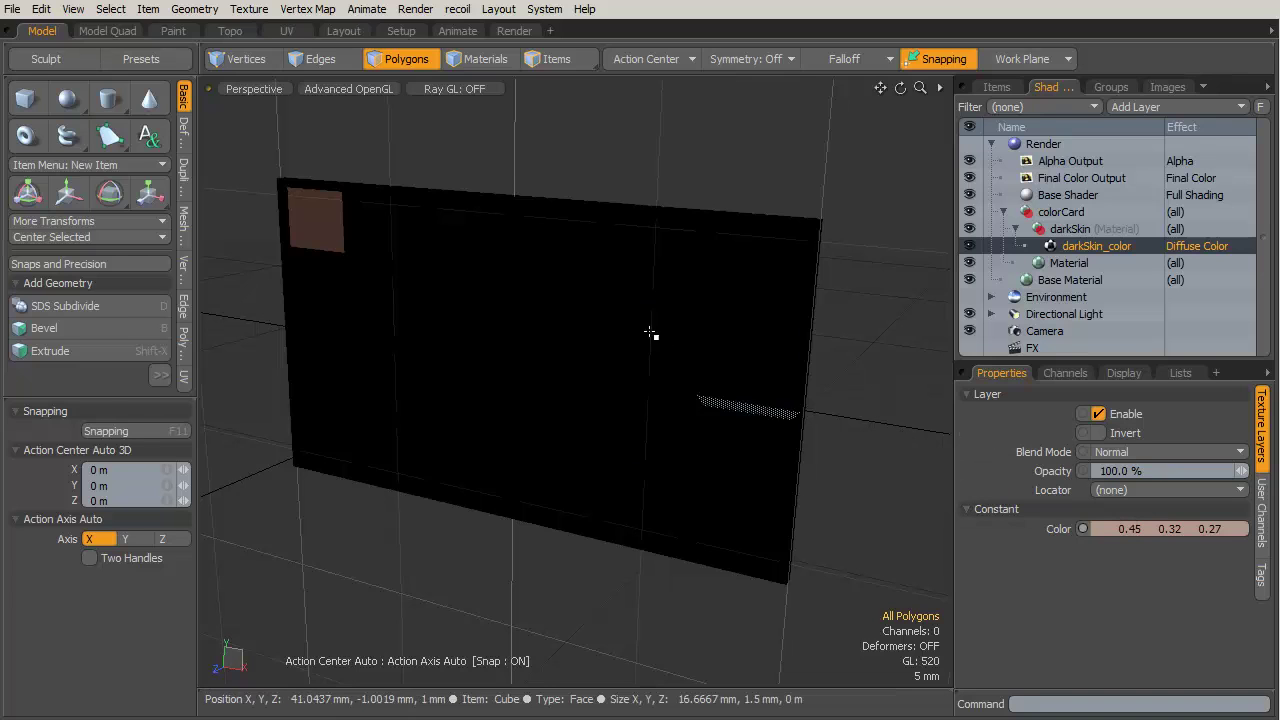
pyautogui.hotkey('alt', 'Tab')
pyautogui.press('Tab')
pyautogui.press('Tab')
pyautogui.press('Tab')
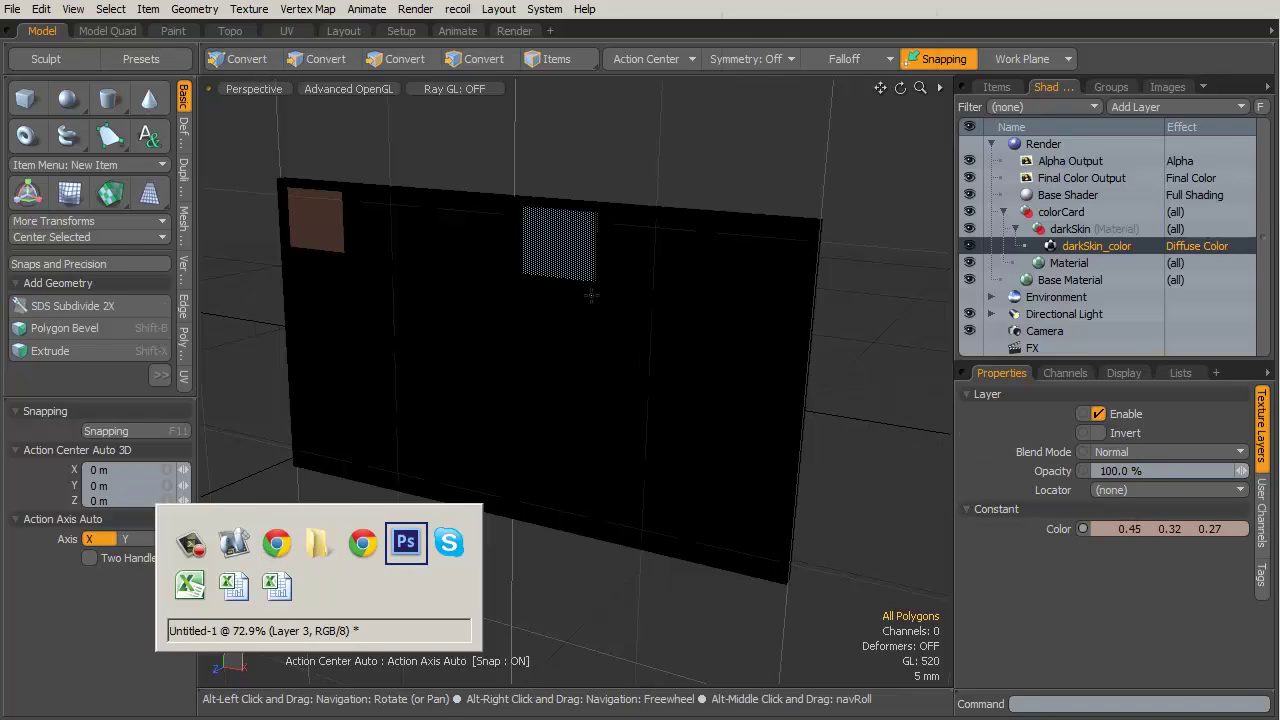
# Set the foreground colour to hex 735144 and fill the test rectangle with it.
pyautogui.hotkey('alt', 'Tab')
pyautogui.click(18, 650)
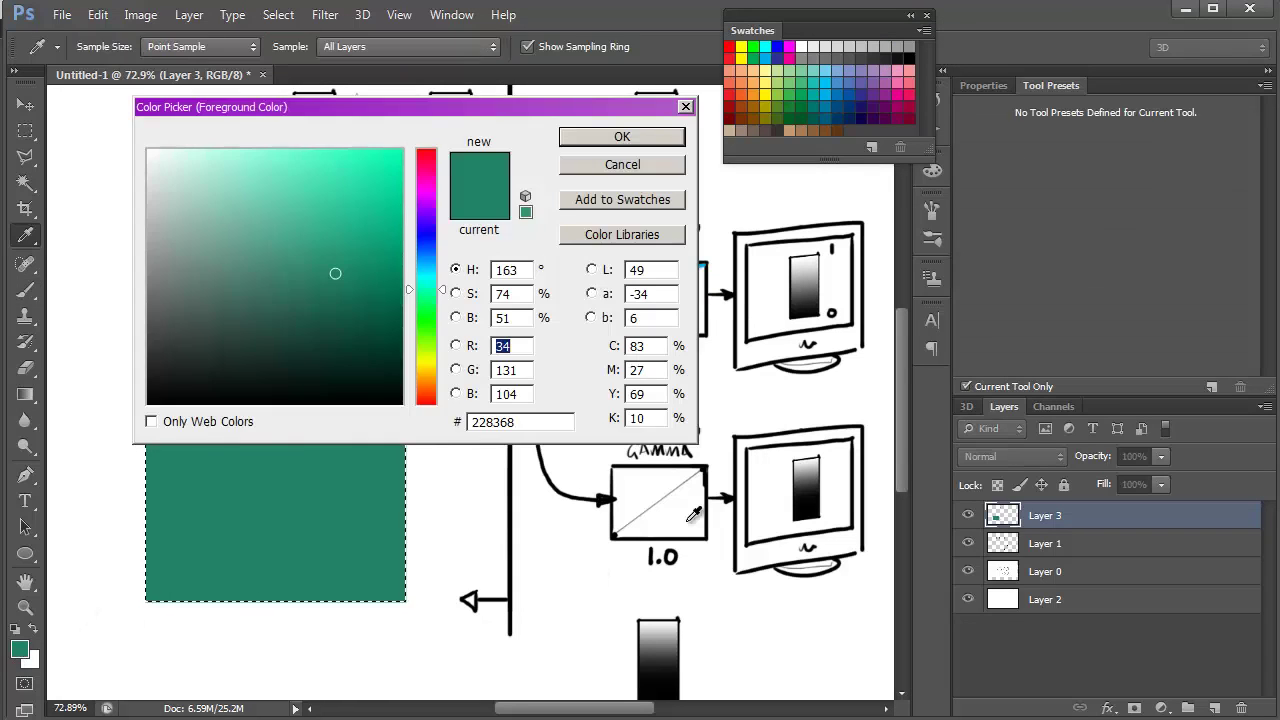
pyautogui.click(538, 423)
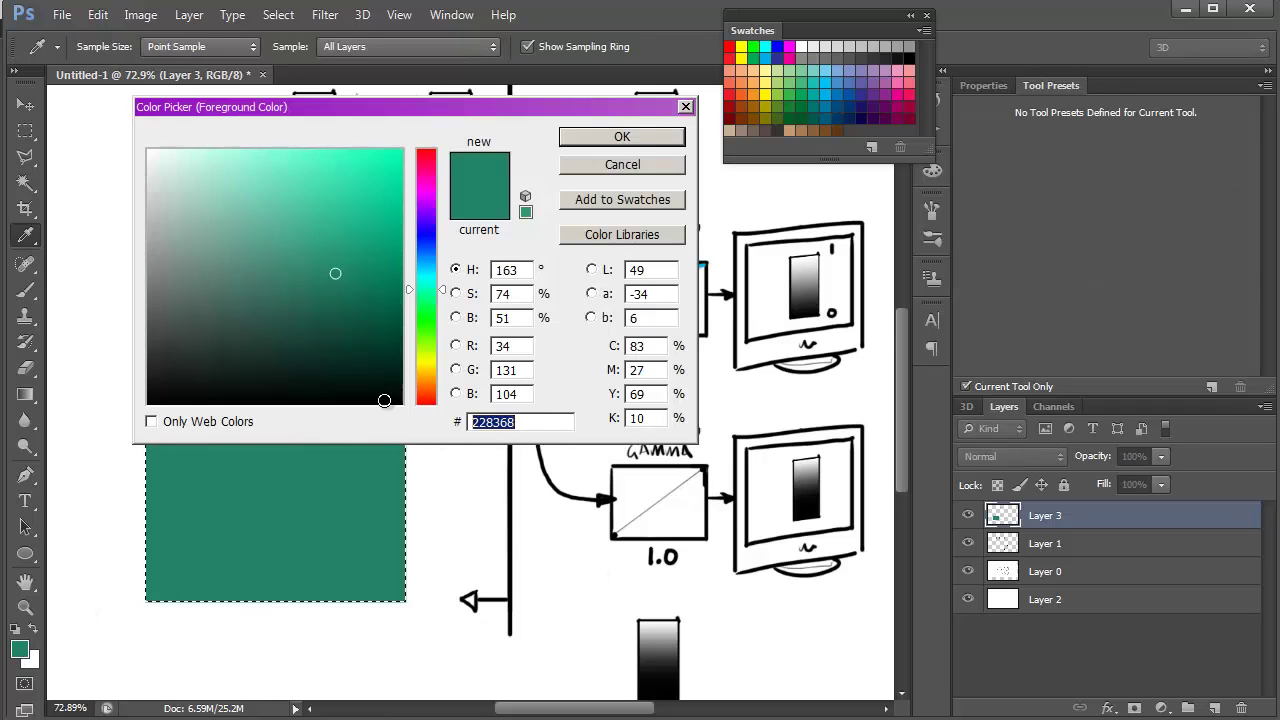
pyautogui.write('735144')
pyautogui.press('Escape')
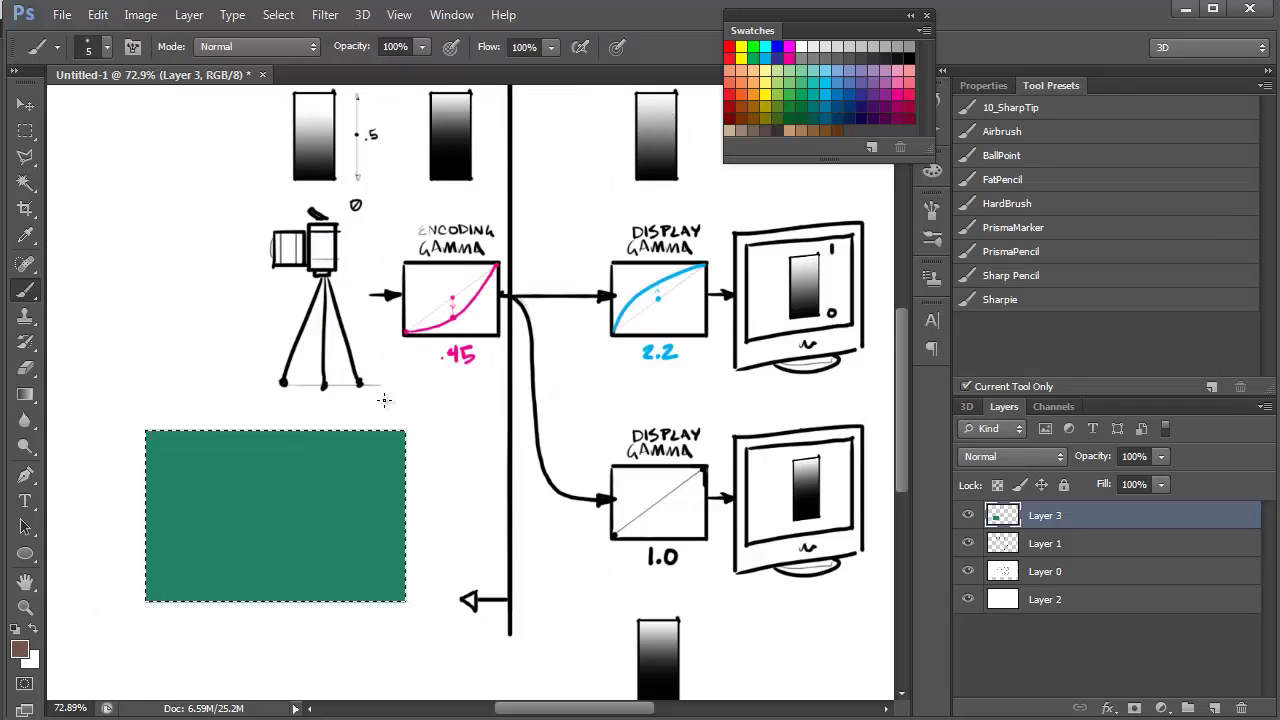
pyautogui.hotkey('alt', 'BackSpace')
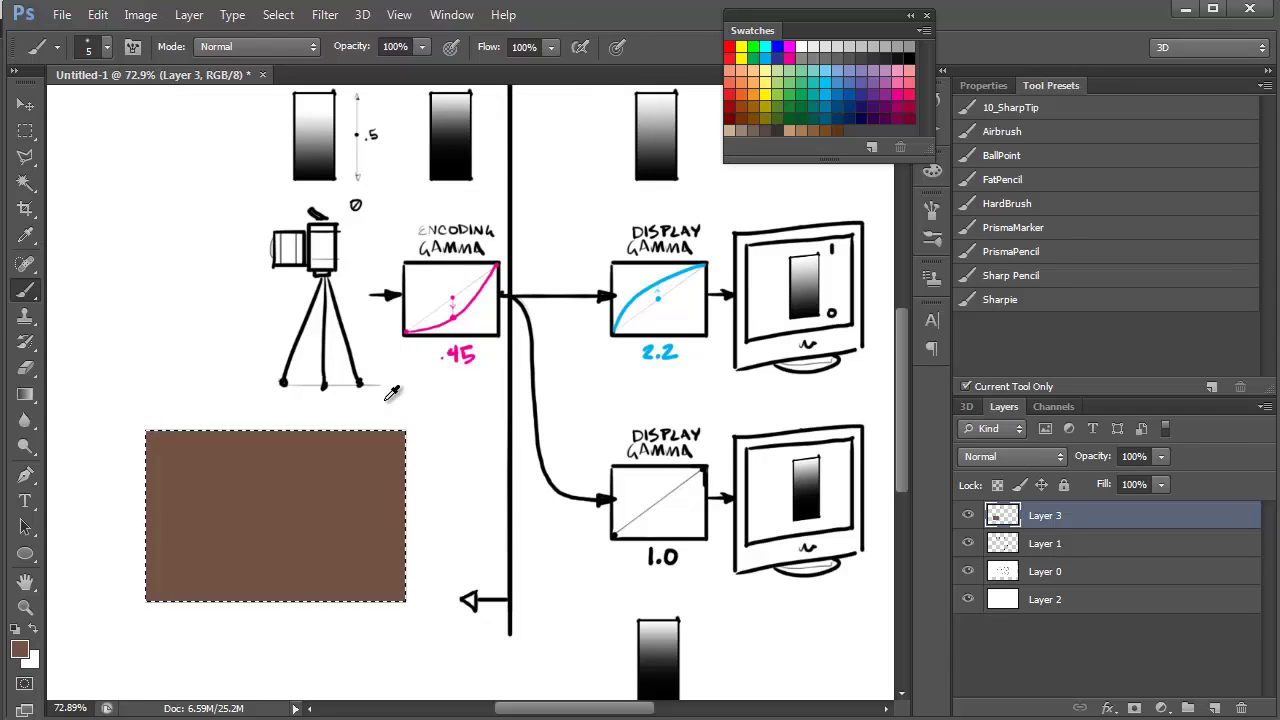
# Apply an Exposure adjustment with gamma correction 0.45 to the brown rectangle.
pyautogui.click(140, 14)
pyautogui.moveTo(180, 62)
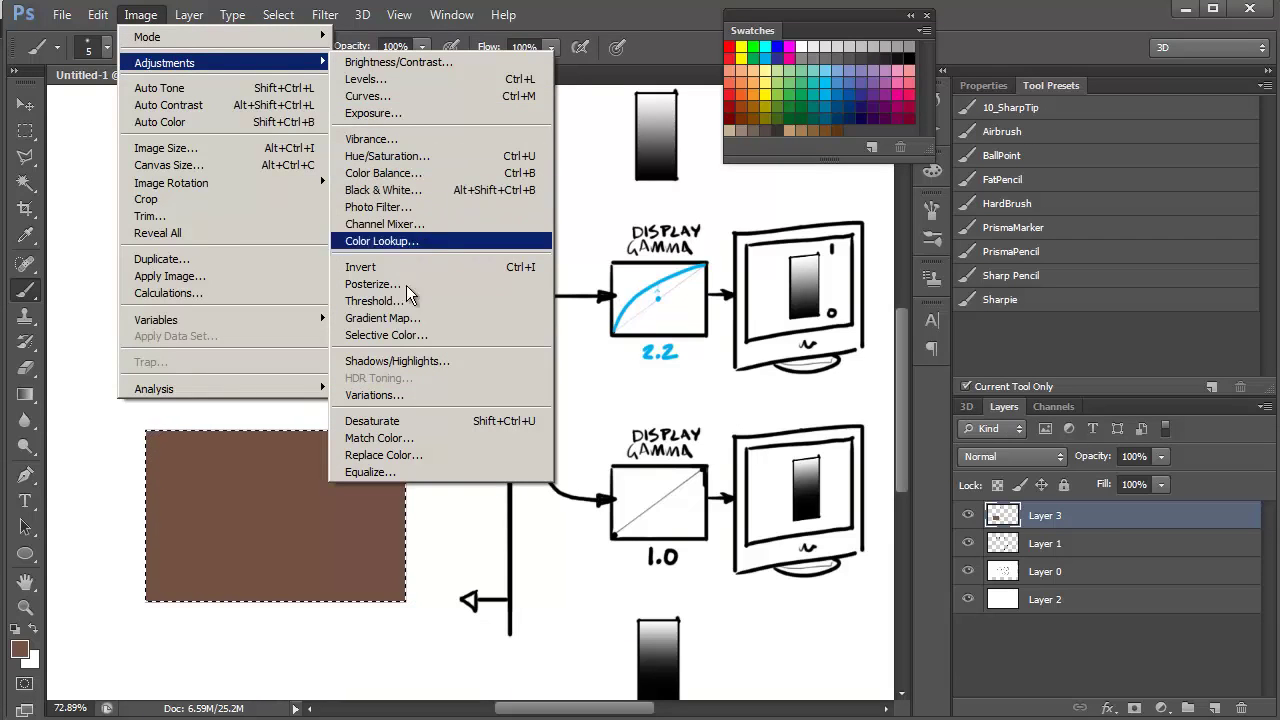
pyautogui.click(425, 113)
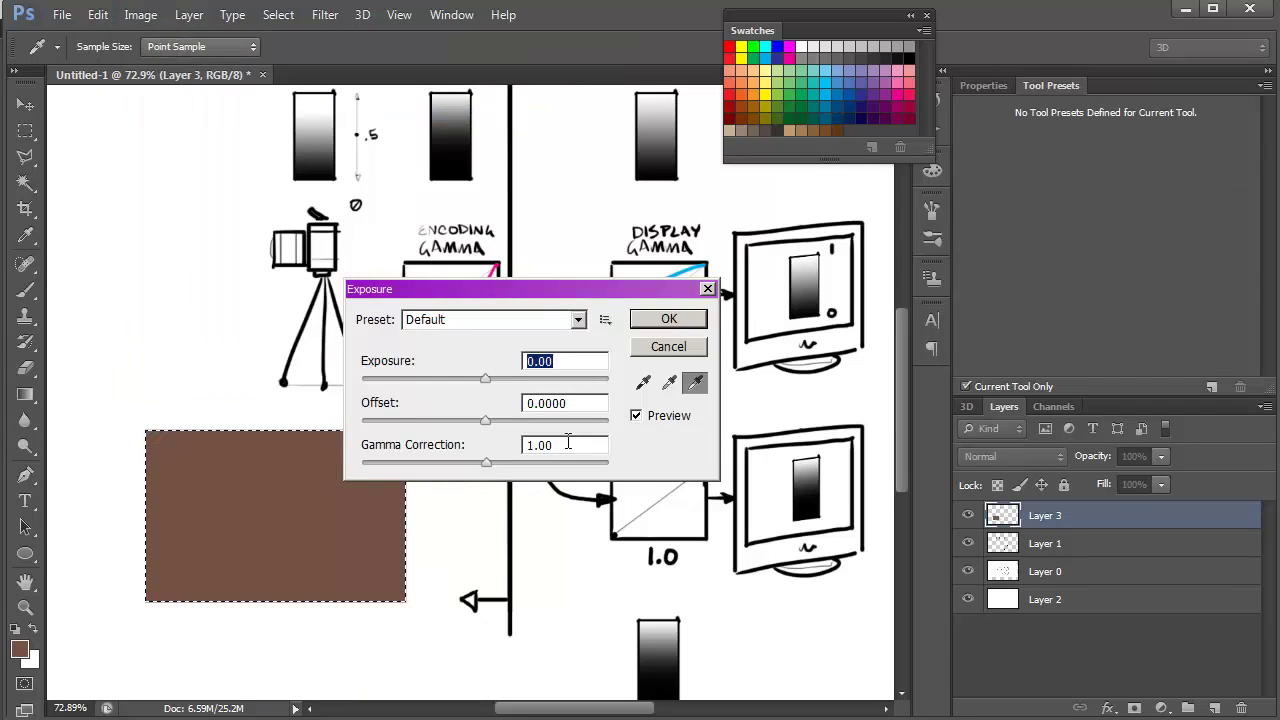
pyautogui.click(566, 443)
pyautogui.write('.45')
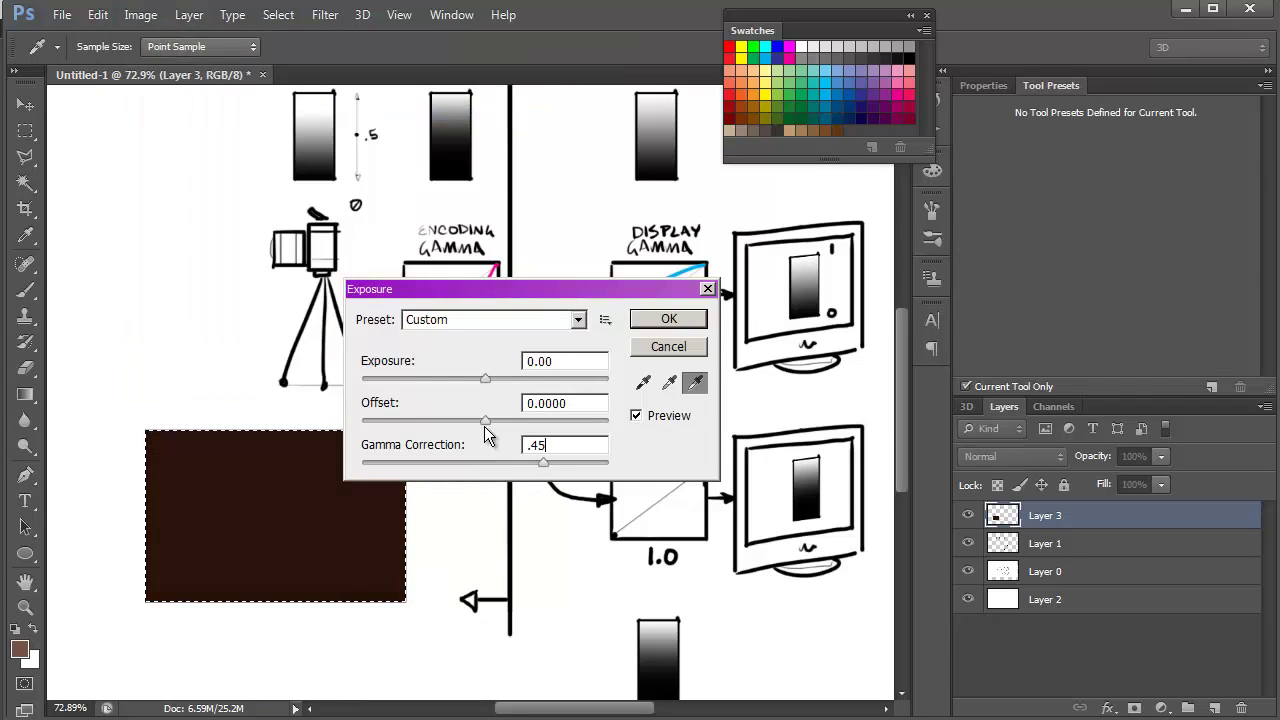
pyautogui.press('Return')
# Eyedrop the darkened brown and copy its corrected hex value 2b140d.
pyautogui.press('b')
pyautogui.keyDown('alt'); pyautogui.click(290, 540); pyautogui.keyUp('alt')
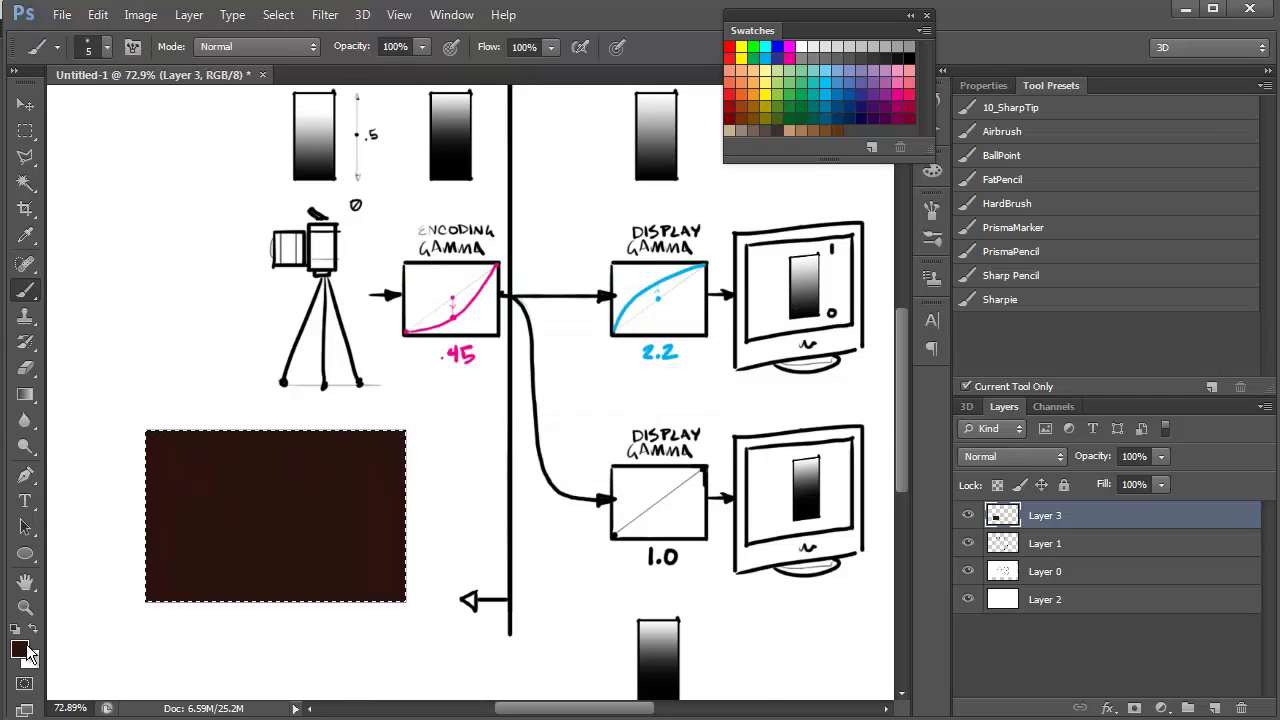
pyautogui.click(19, 649)
pyautogui.moveTo(535, 422); pyautogui.dragTo(450, 430)
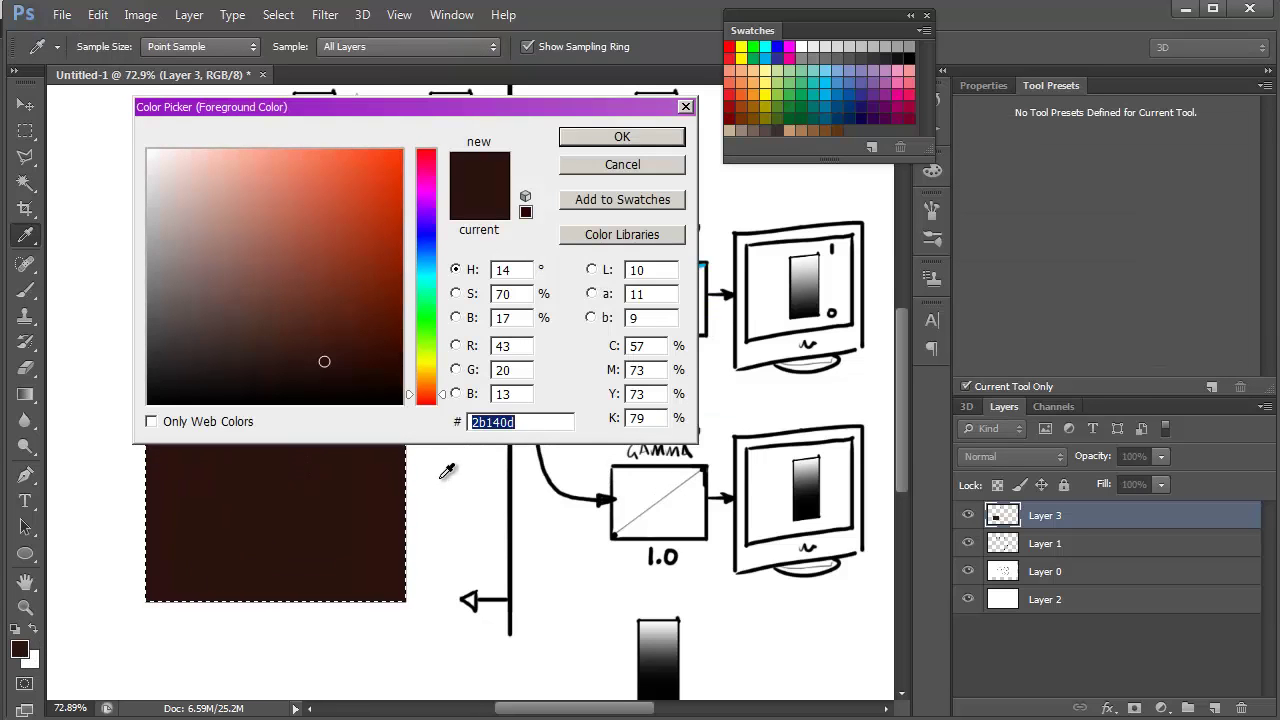
pyautogui.click(664, 168)
pyautogui.hotkey('alt', 'Tab')
# Enter hex 2b140d for darkSkin_color, giving 0.17, 0.08, 0.05 on the first swatch.
pyautogui.click(1127, 528)
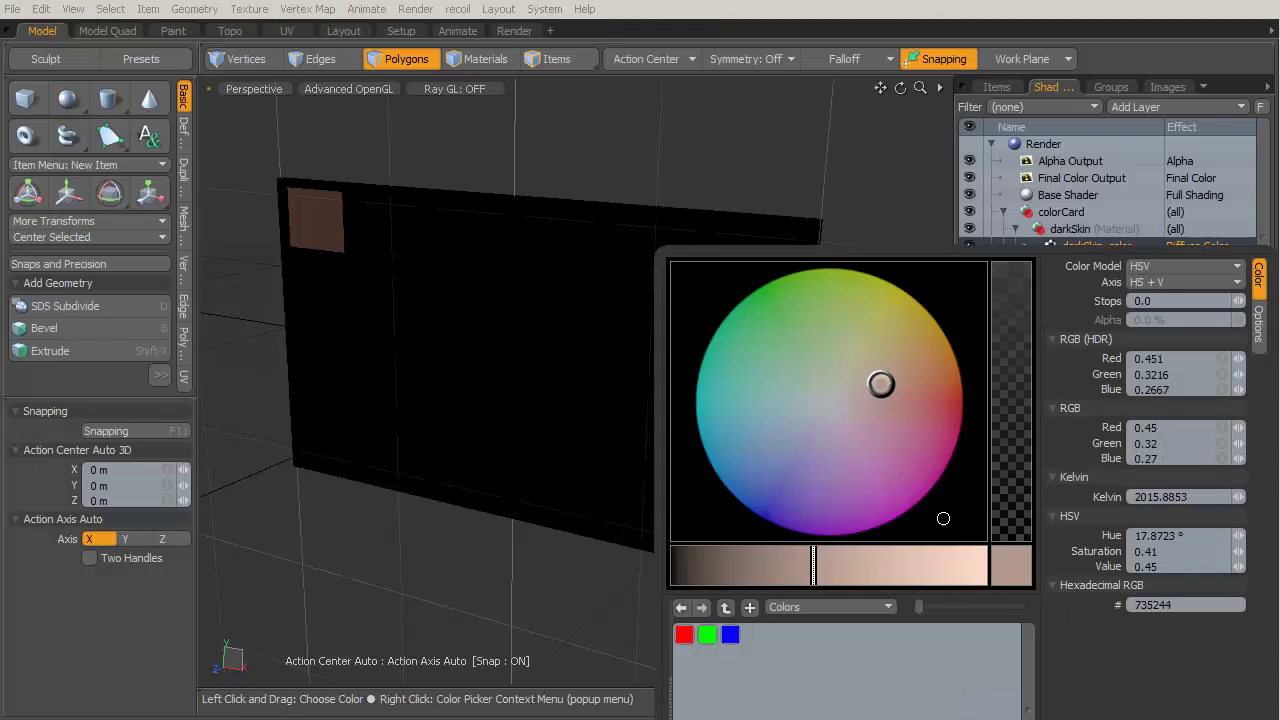
pyautogui.click(1181, 604)
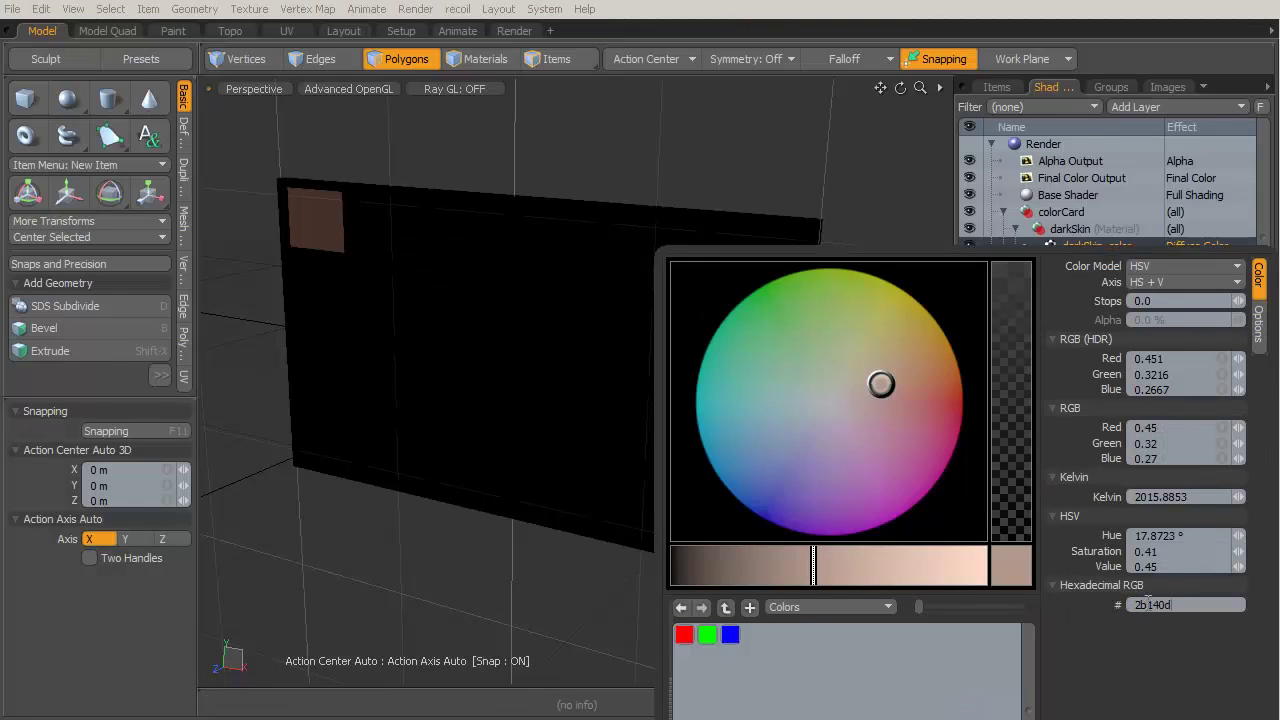
pyautogui.write('2b140d')
pyautogui.press('Return')
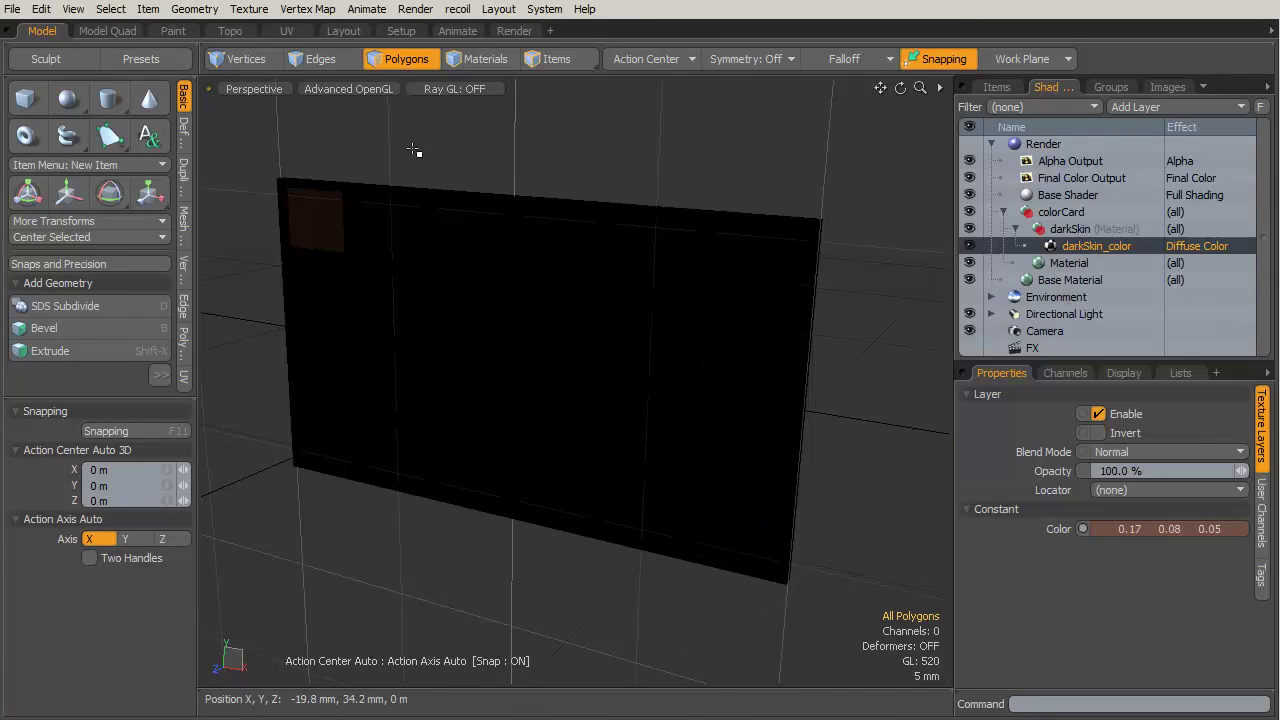
pyautogui.keyDown('alt'); pyautogui.moveTo(393, 187); pyautogui.dragTo(517, 251); pyautogui.keyUp('alt')
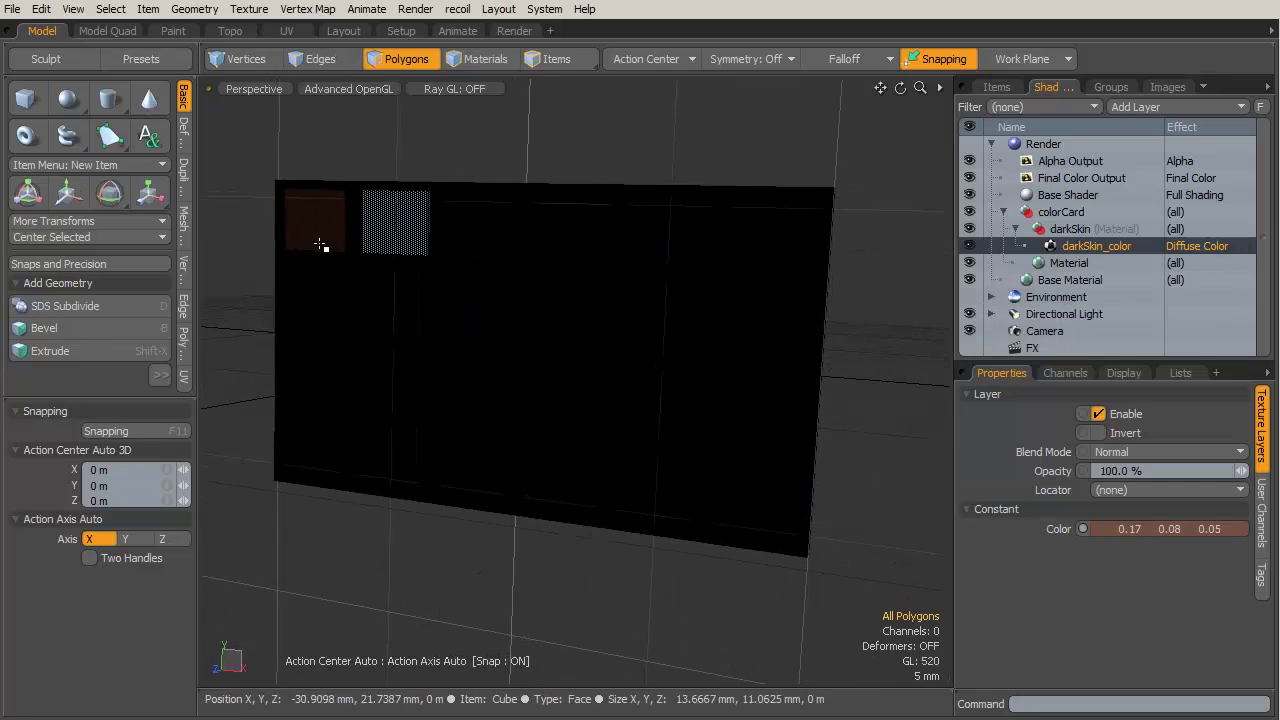
pyautogui.keyDown('alt'); pyautogui.moveTo(651, 186); pyautogui.dragTo(654, 249); pyautogui.keyUp('alt')
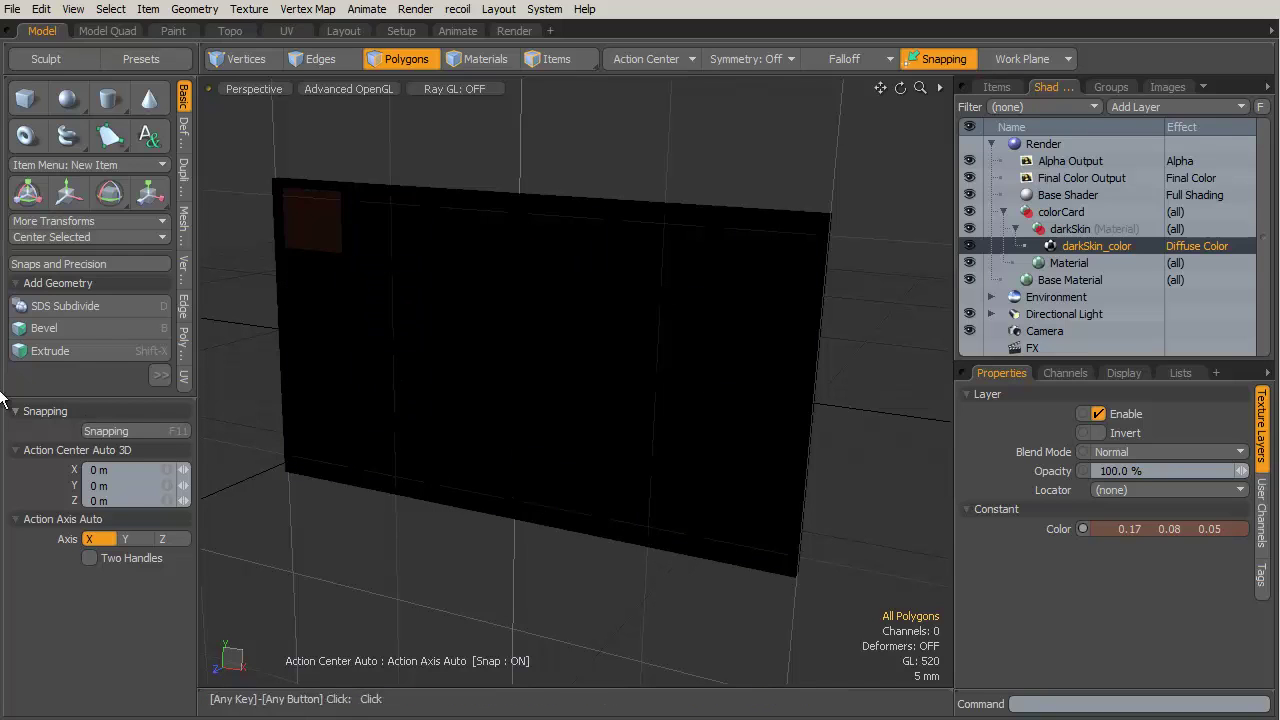
# Scroll the ColorChecker Wikipedia page down to the colour table.
pyautogui.hotkey('alt', 'Tab')
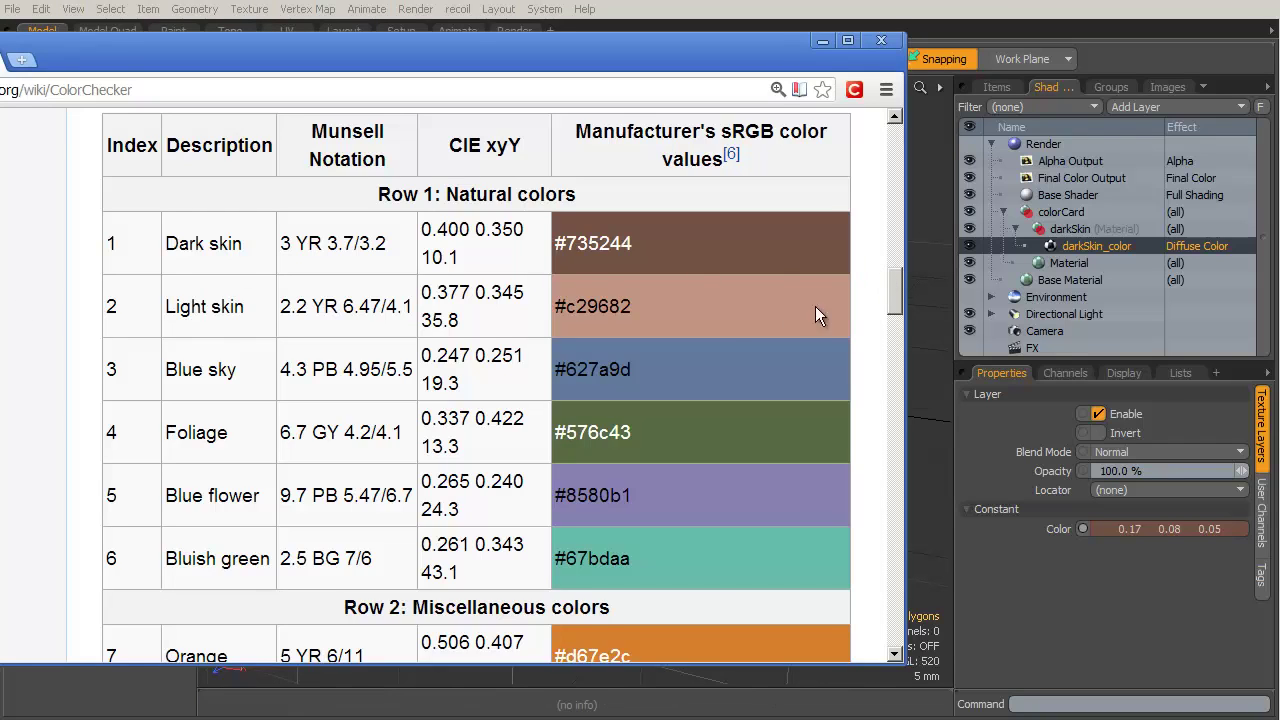
pyautogui.scroll(-3, 880, 300)
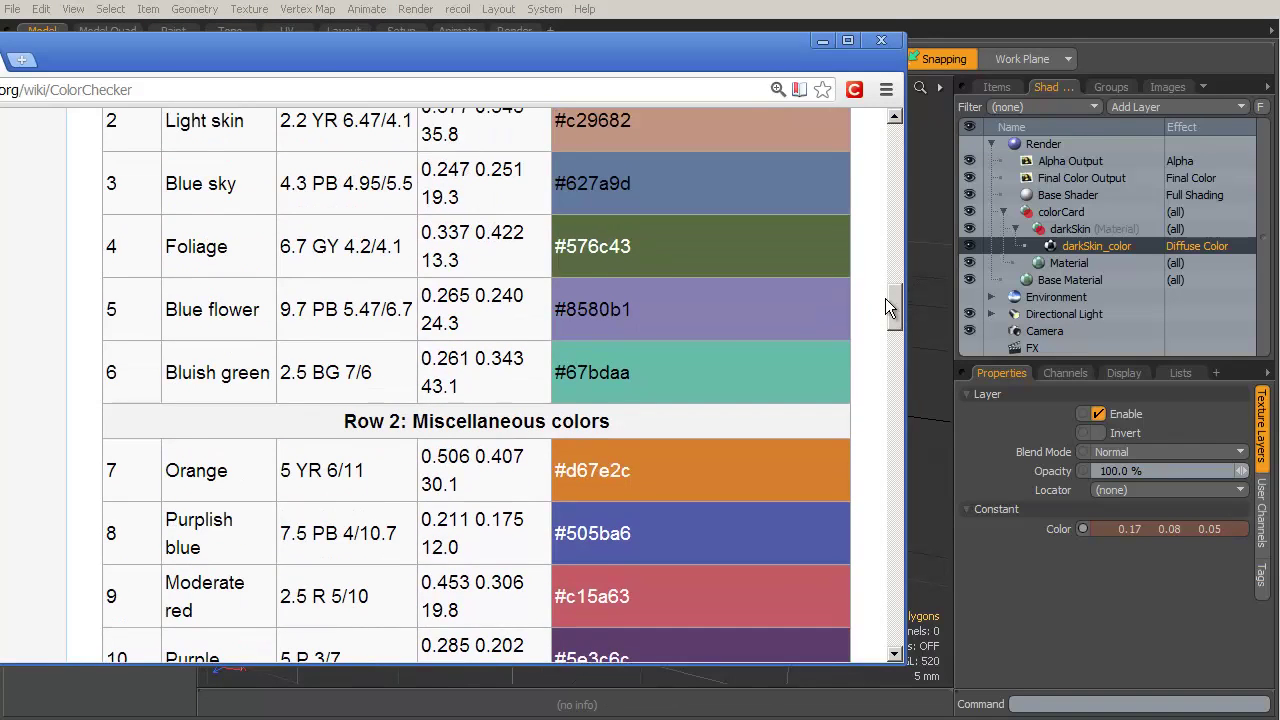
pyautogui.keyDown('ctrl'); pyautogui.scroll(-5, 886, 307); pyautogui.keyUp('ctrl')
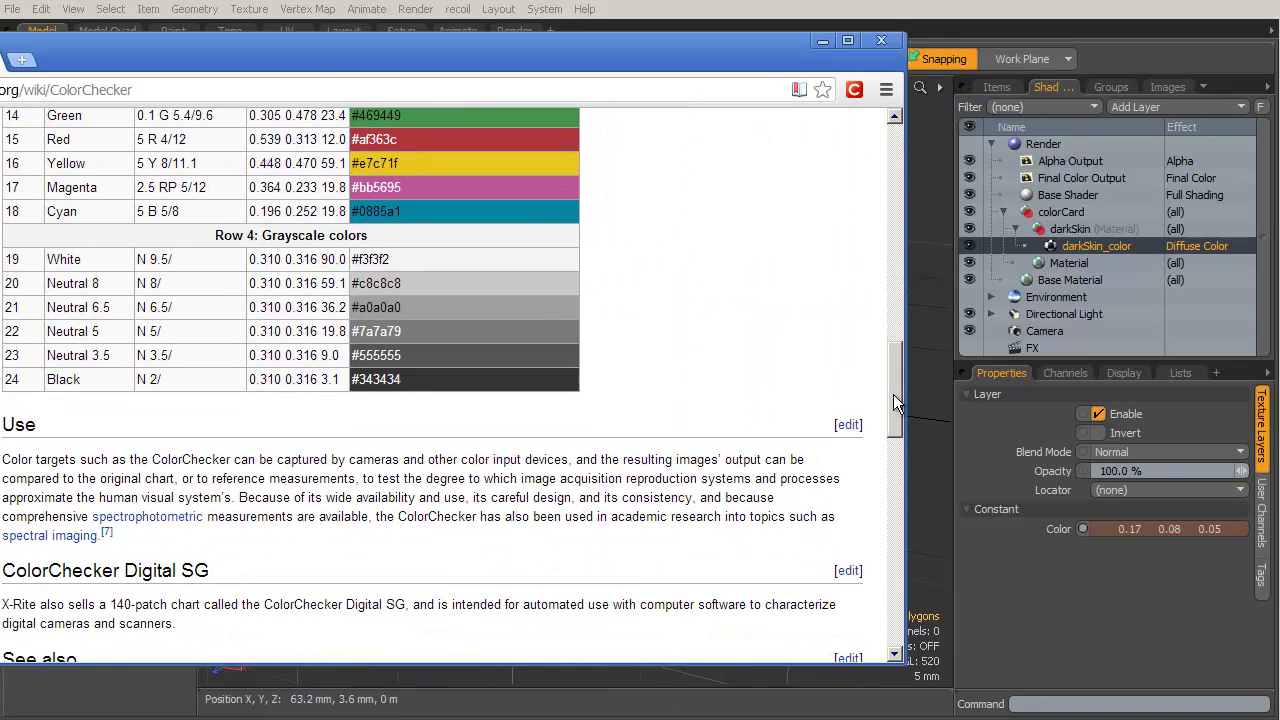
pyautogui.moveTo(899, 370); pyautogui.dragTo(905, 337)
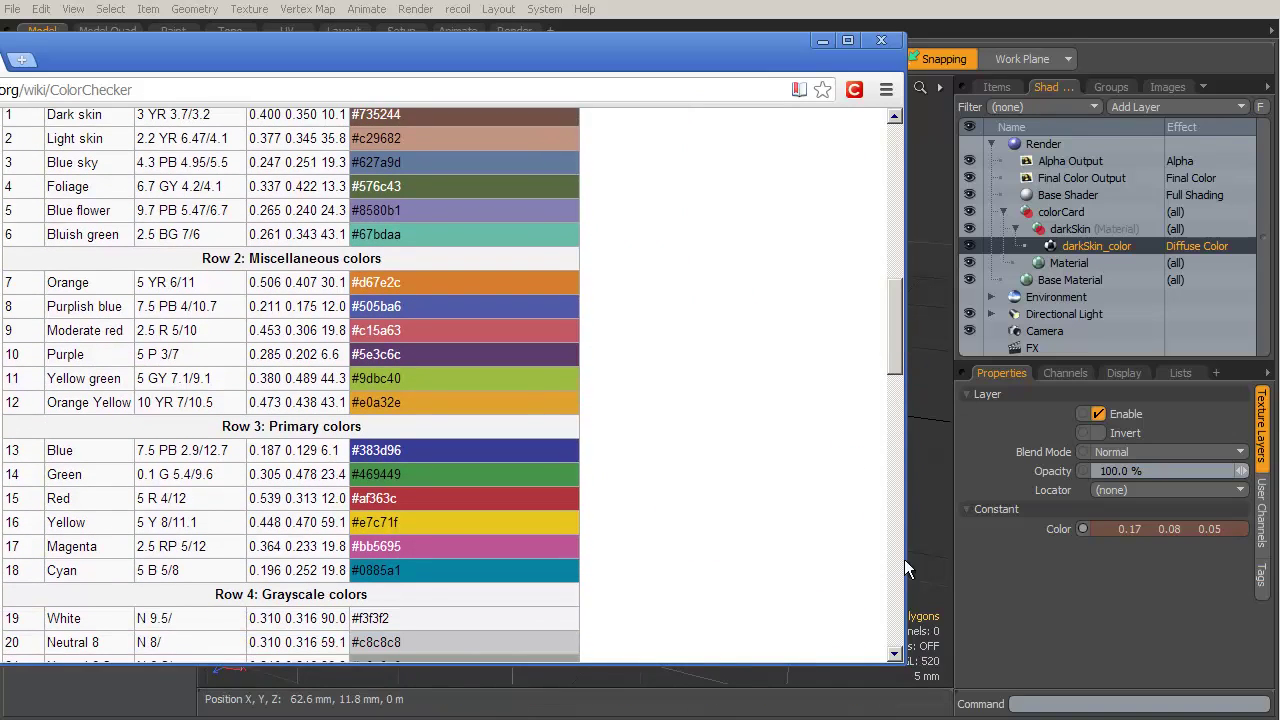
pyautogui.click(898, 655)
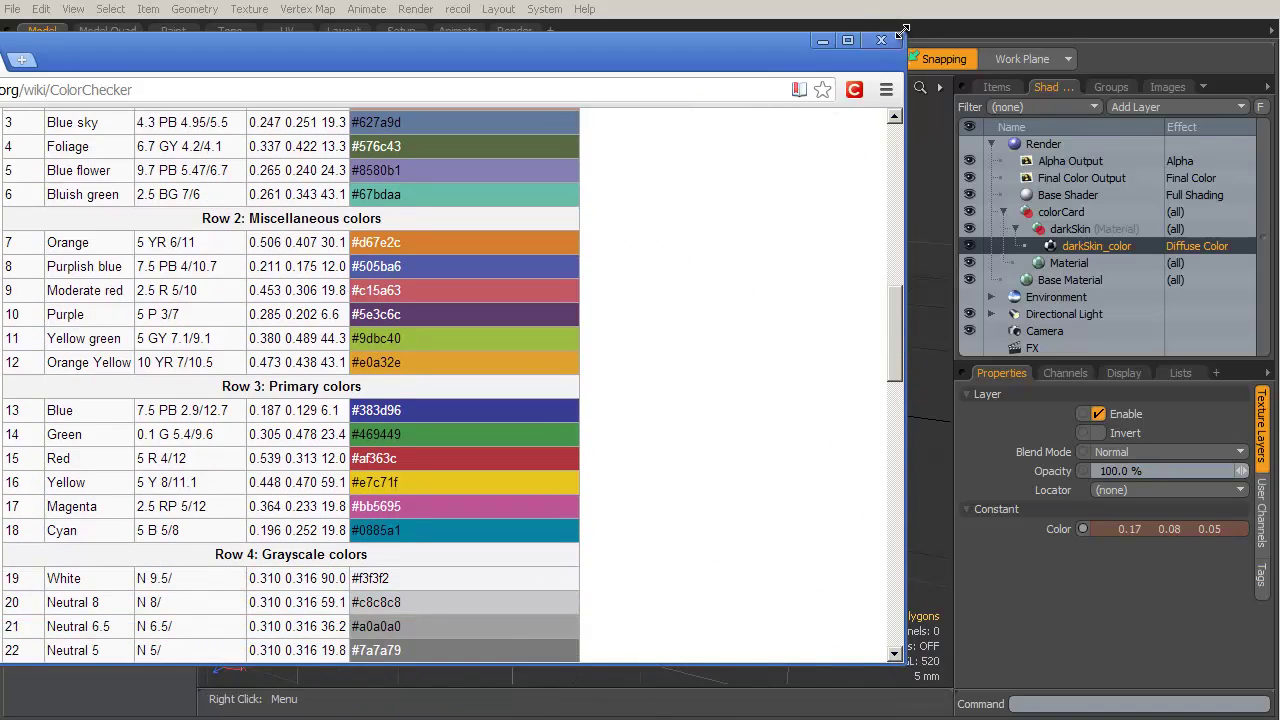
# Enlarge the Chrome window to show rows 1–24 and snip the sRGB colour column.
pyautogui.moveTo(903, 30); pyautogui.dragTo(950, 2)
pyautogui.moveTo(957, 631); pyautogui.dragTo(988, 631)
pyautogui.moveTo(940, 680); pyautogui.dragTo(940, 709)
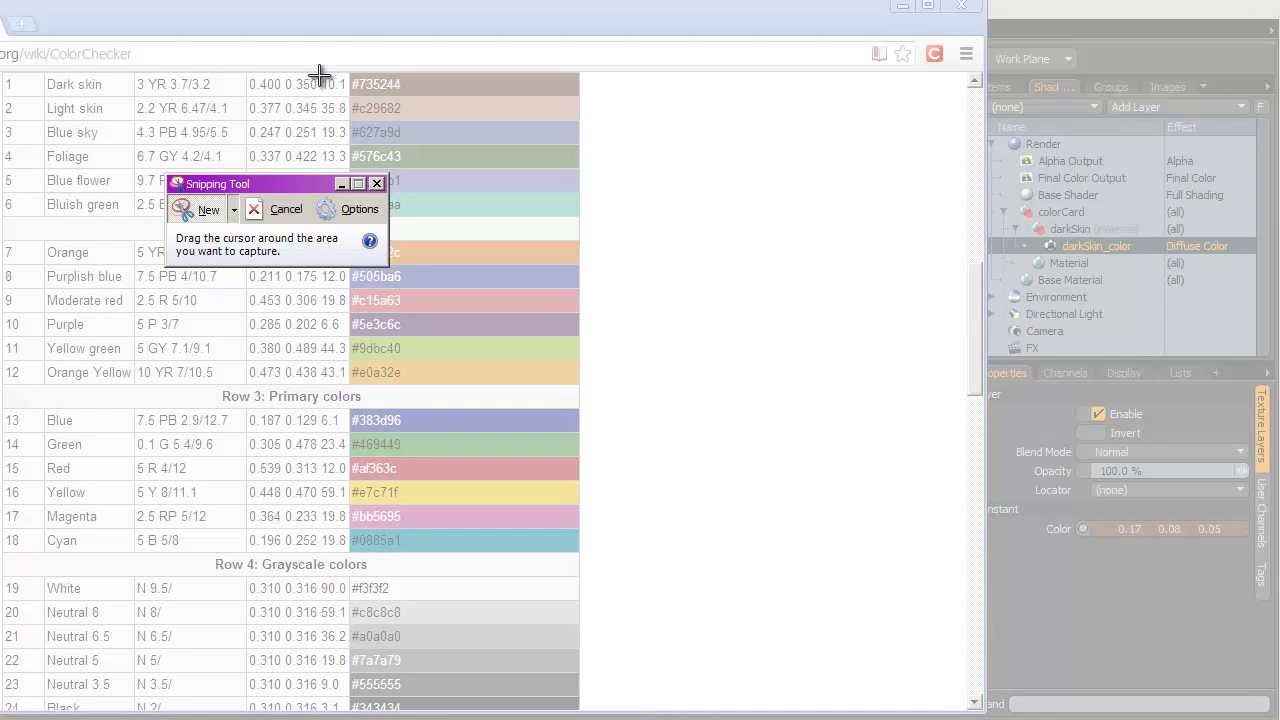
pyautogui.moveTo(320, 72); pyautogui.dragTo(654, 703)
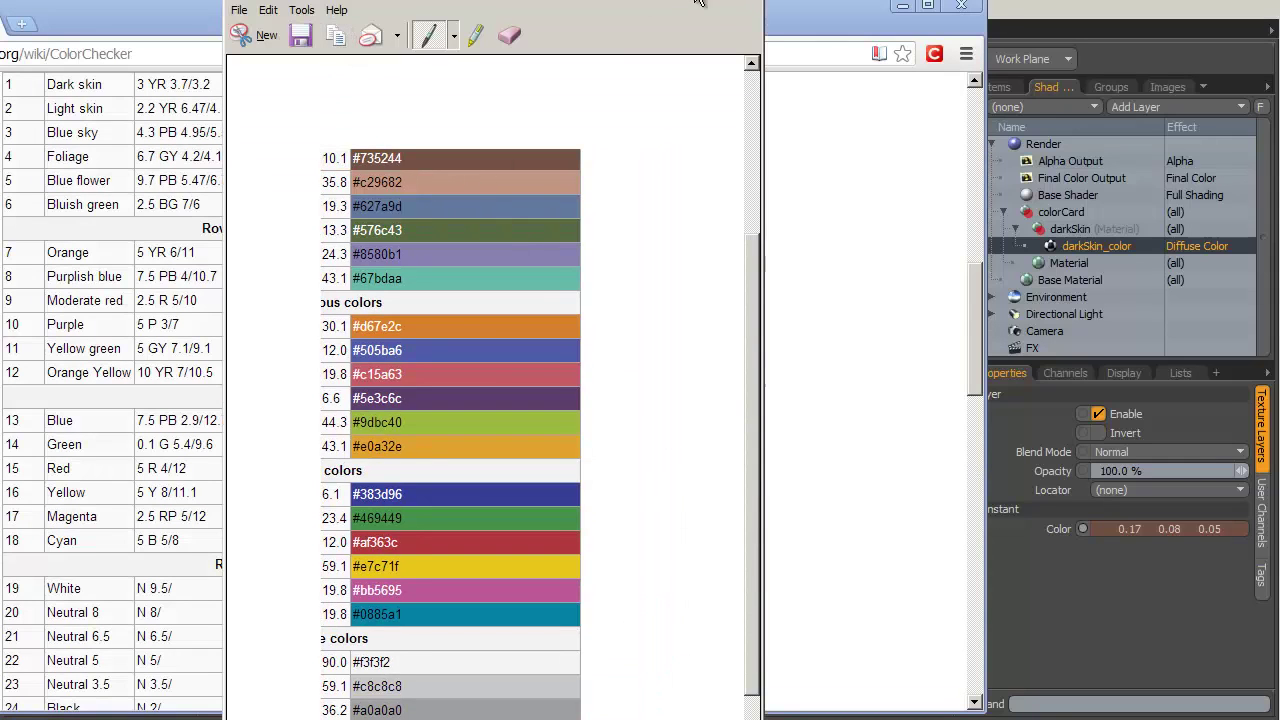
pyautogui.hotkey('alt', 'F4')
# Paste the swatch screenshot into a new clipboard-sized Photoshop document.
pyautogui.click(586, 458)
pyautogui.hotkey('alt', 'Tab')
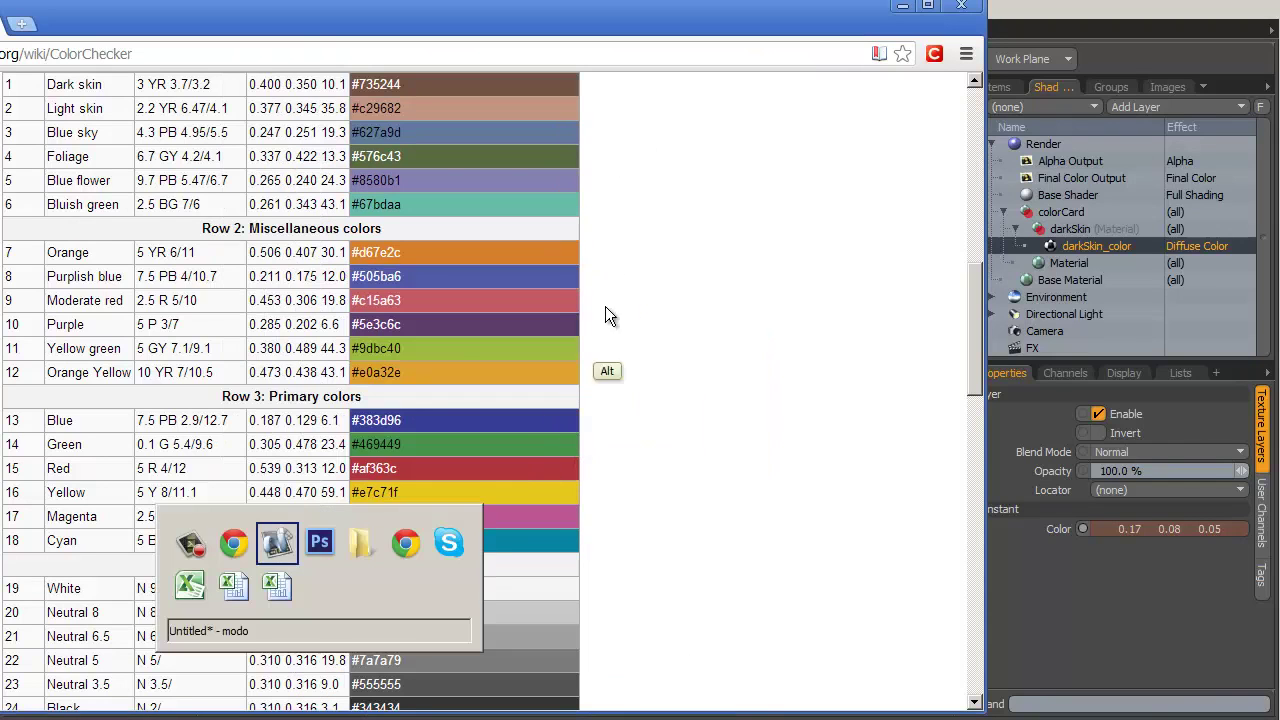
pyautogui.hotkey('ctrl', 'n')
pyautogui.press('Return')
pyautogui.hotkey('ctrl', 'v')
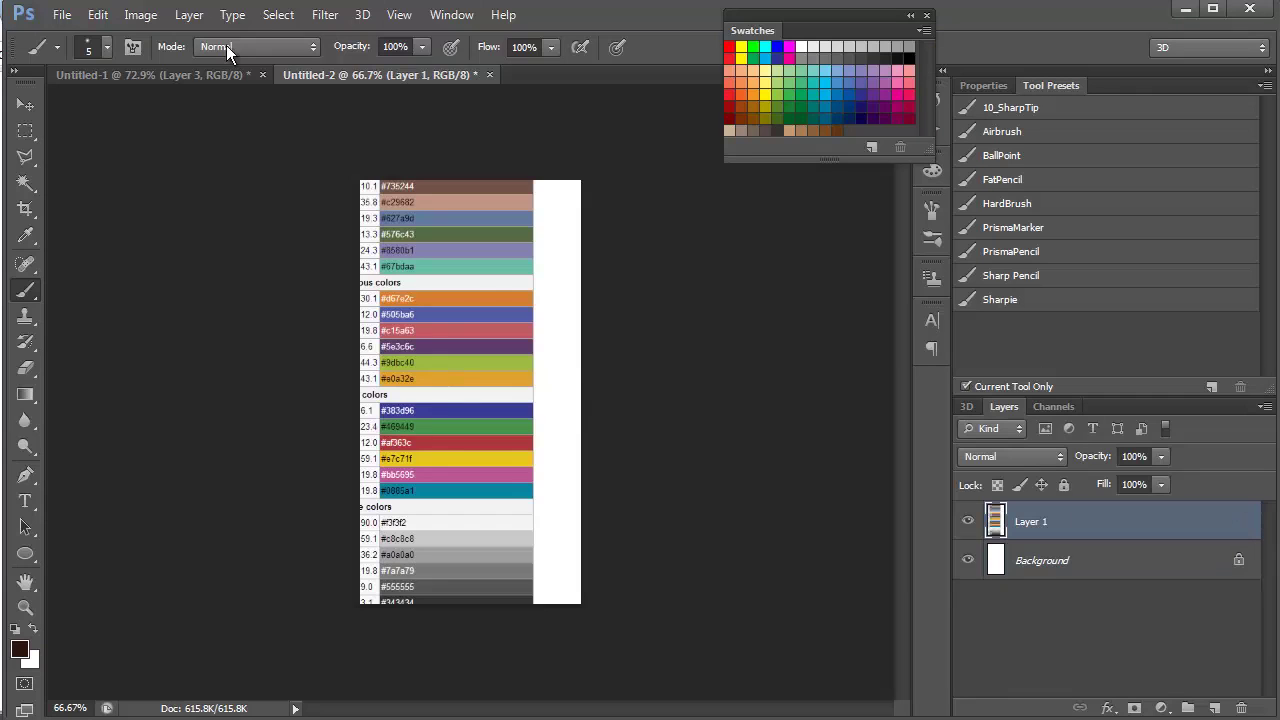
# Darken the pasted swatches with an Exposure gamma correction of 0.45.
pyautogui.click(138, 14)
pyautogui.moveTo(254, 62)
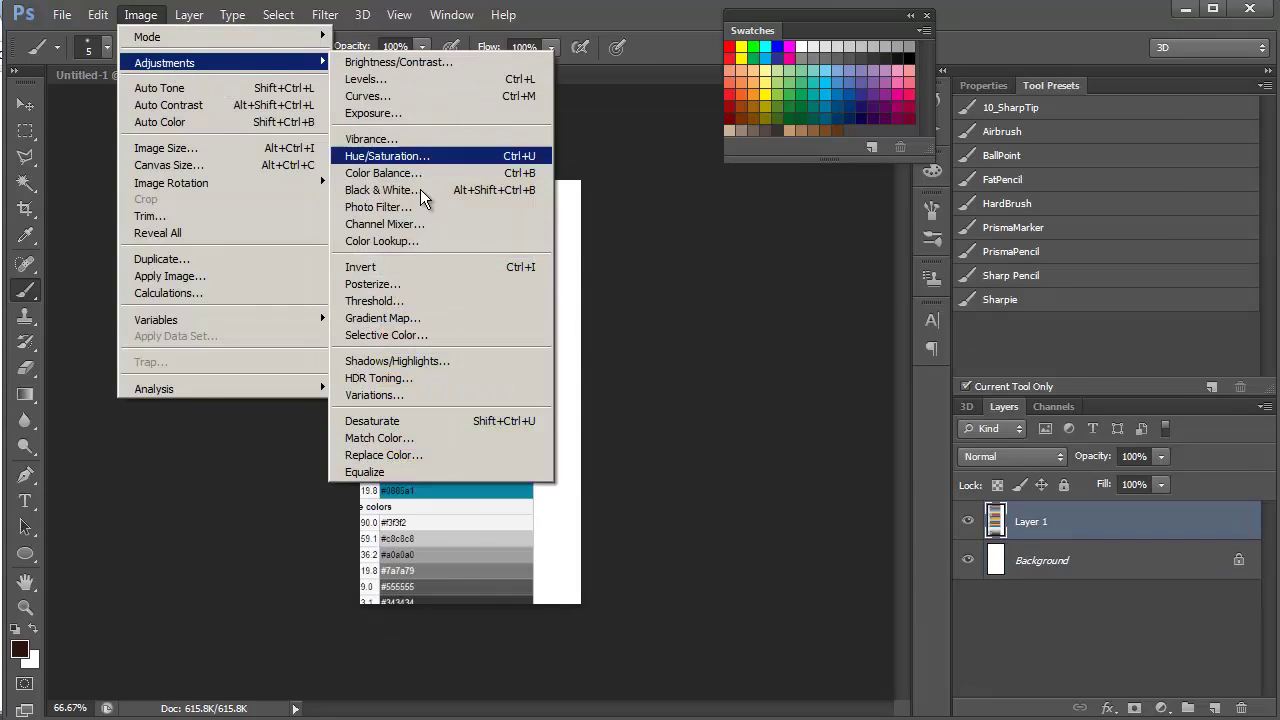
pyautogui.click(407, 113)
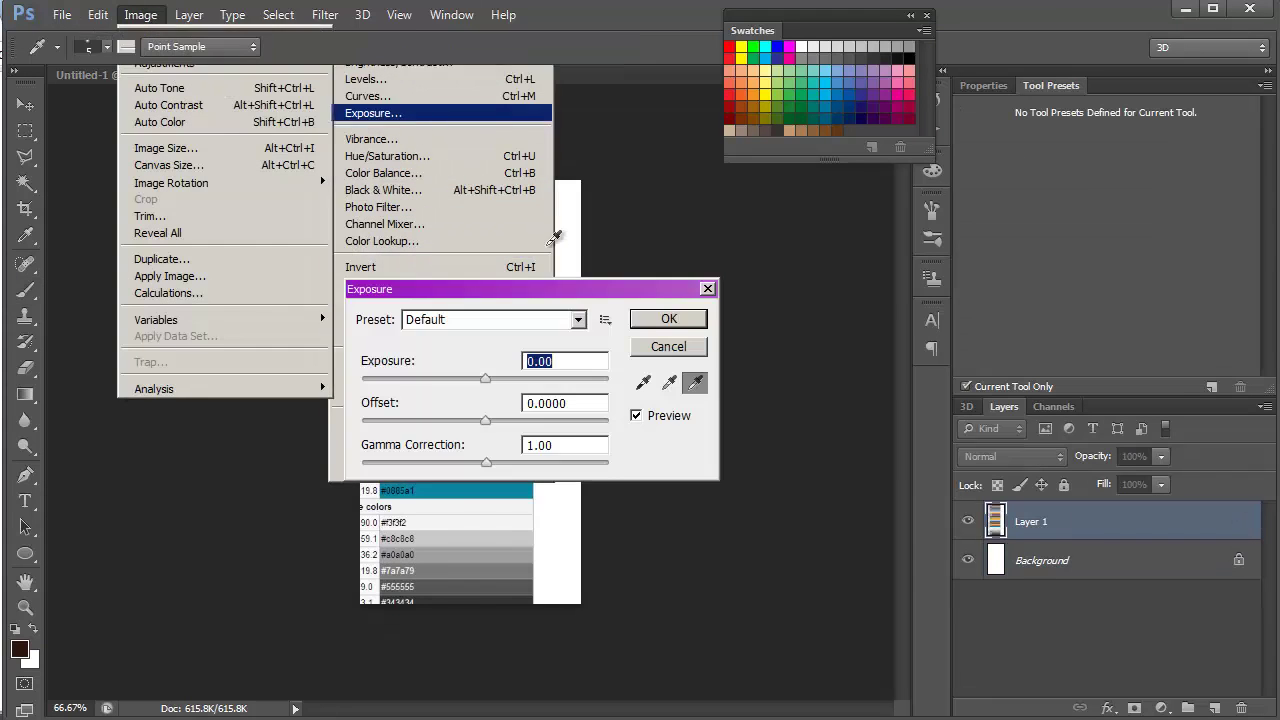
pyautogui.click(571, 445)
pyautogui.write('.45b')
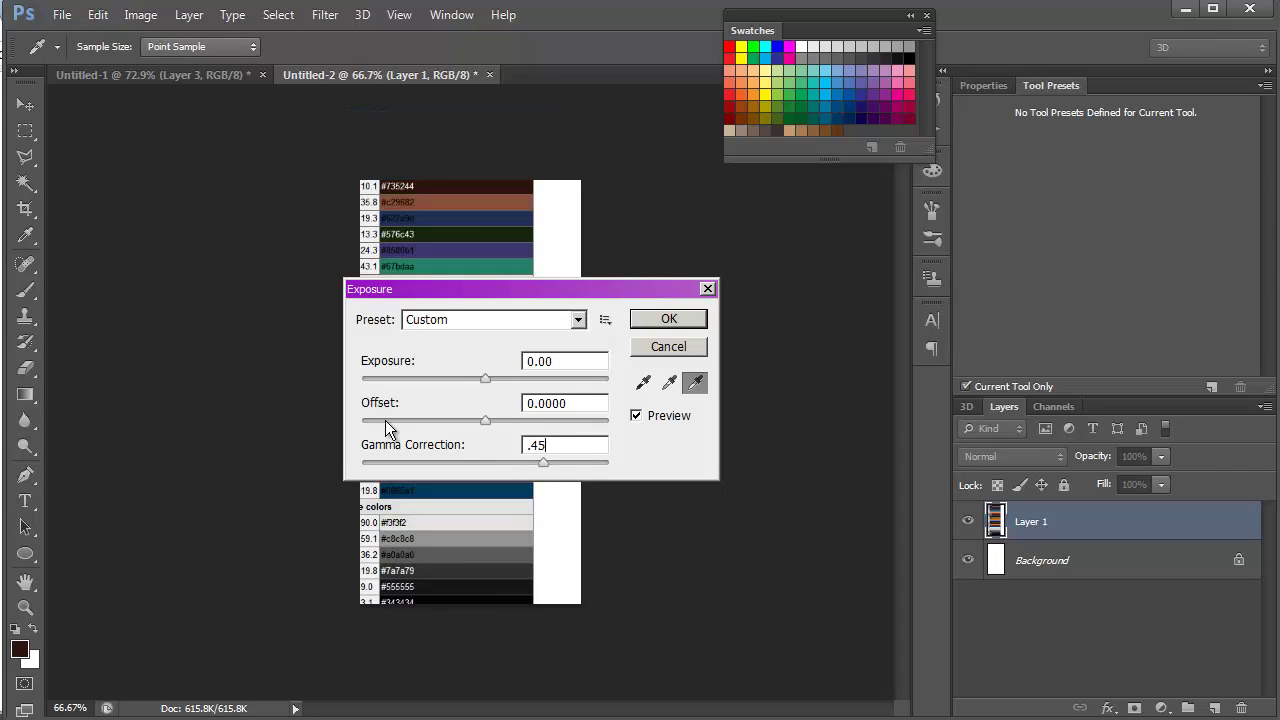
pyautogui.press('Return')
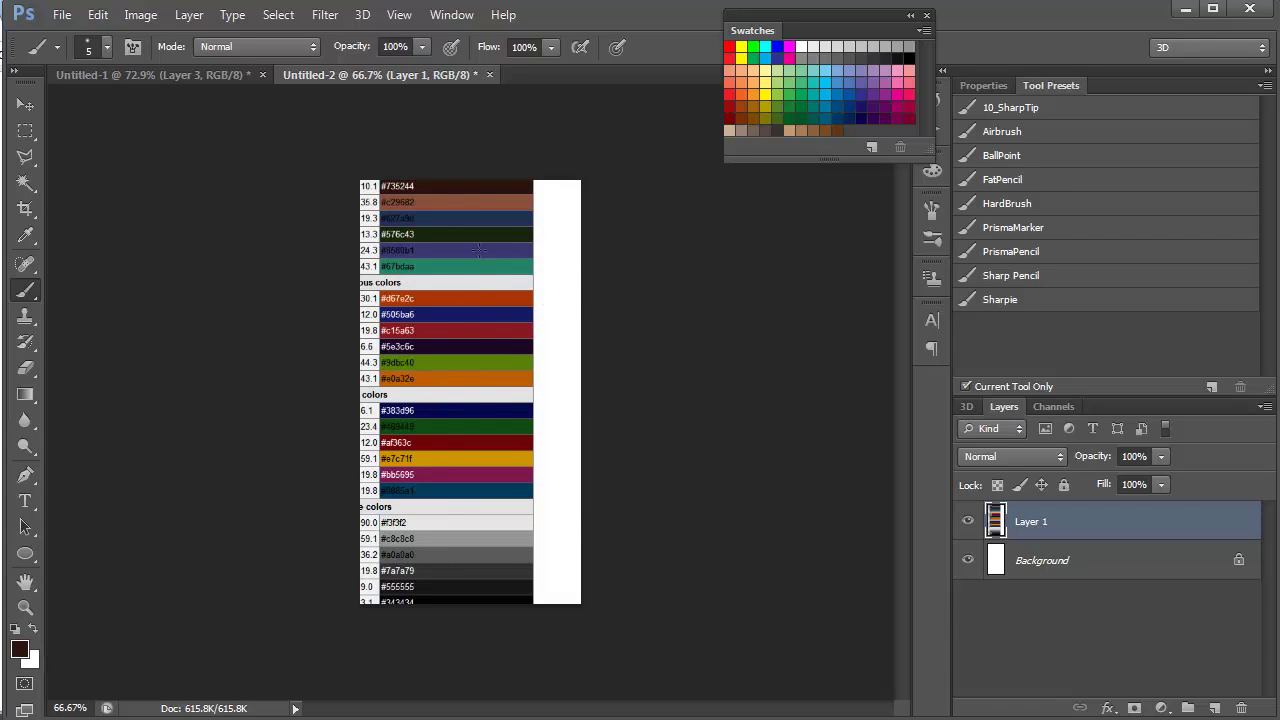
pyautogui.hotkey('alt', 'Tab')
# Assign a new lightSkin material to the second swatch and move it under colorCard.
pyautogui.click(409, 246)
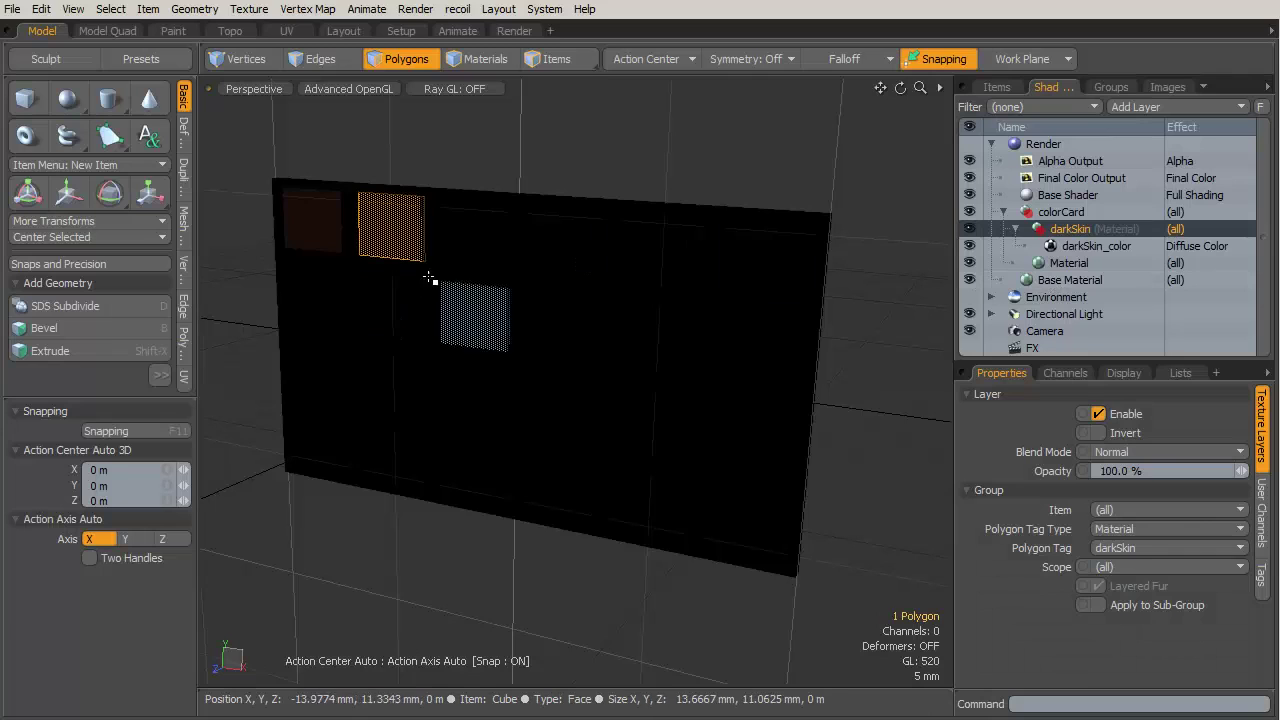
pyautogui.write('m')
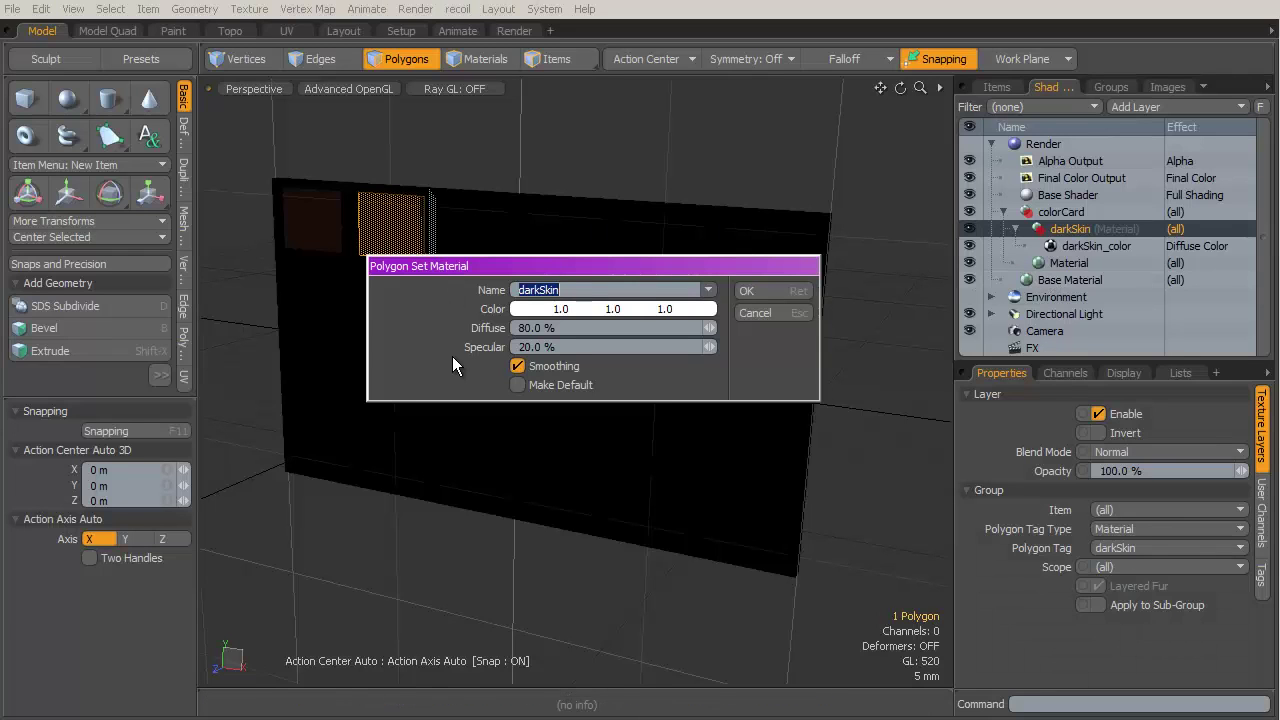
pyautogui.write('lig')
pyautogui.write('htSki')
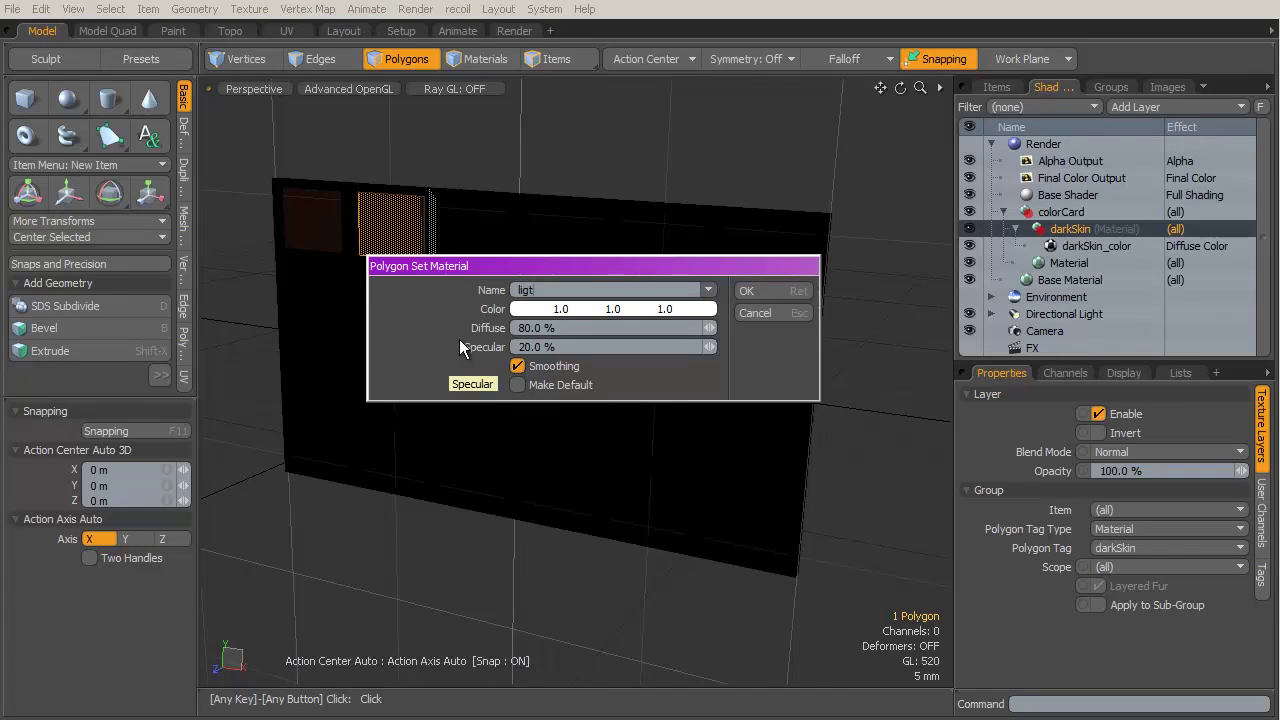
pyautogui.write('n')
pyautogui.press('Return')
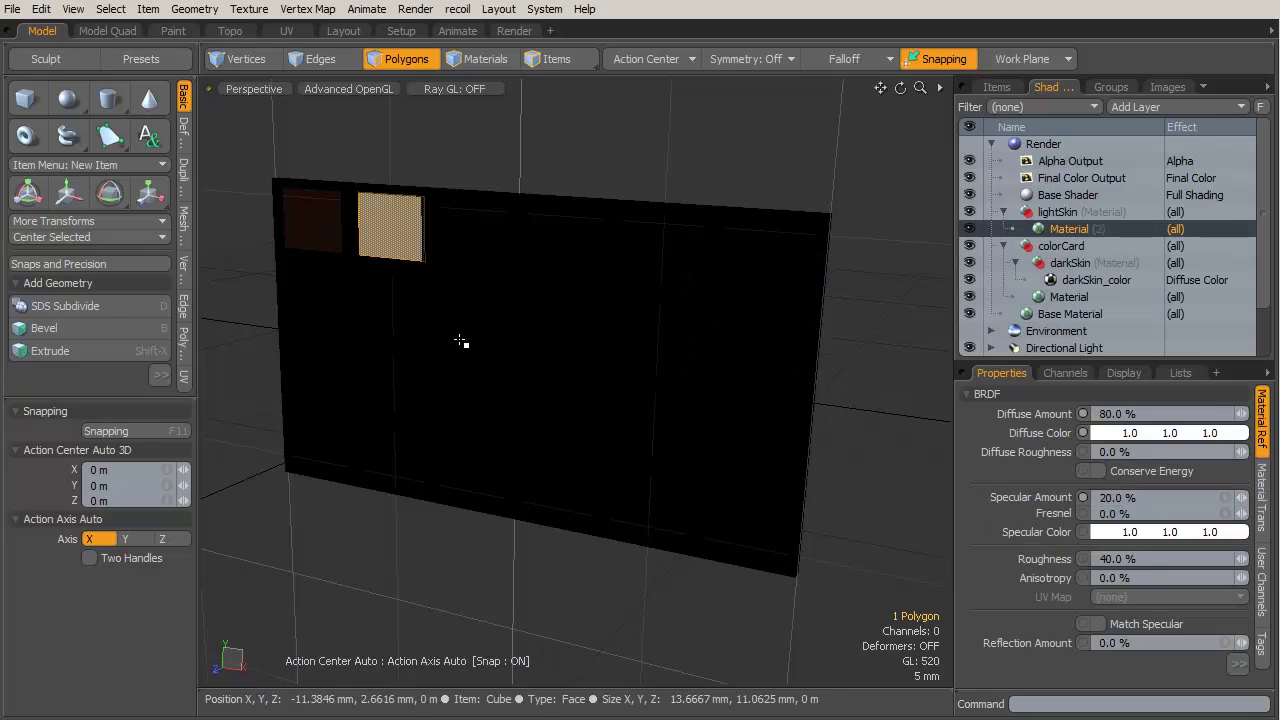
pyautogui.click(1055, 214)
pyautogui.click(1045, 235)
pyautogui.press('Delete')
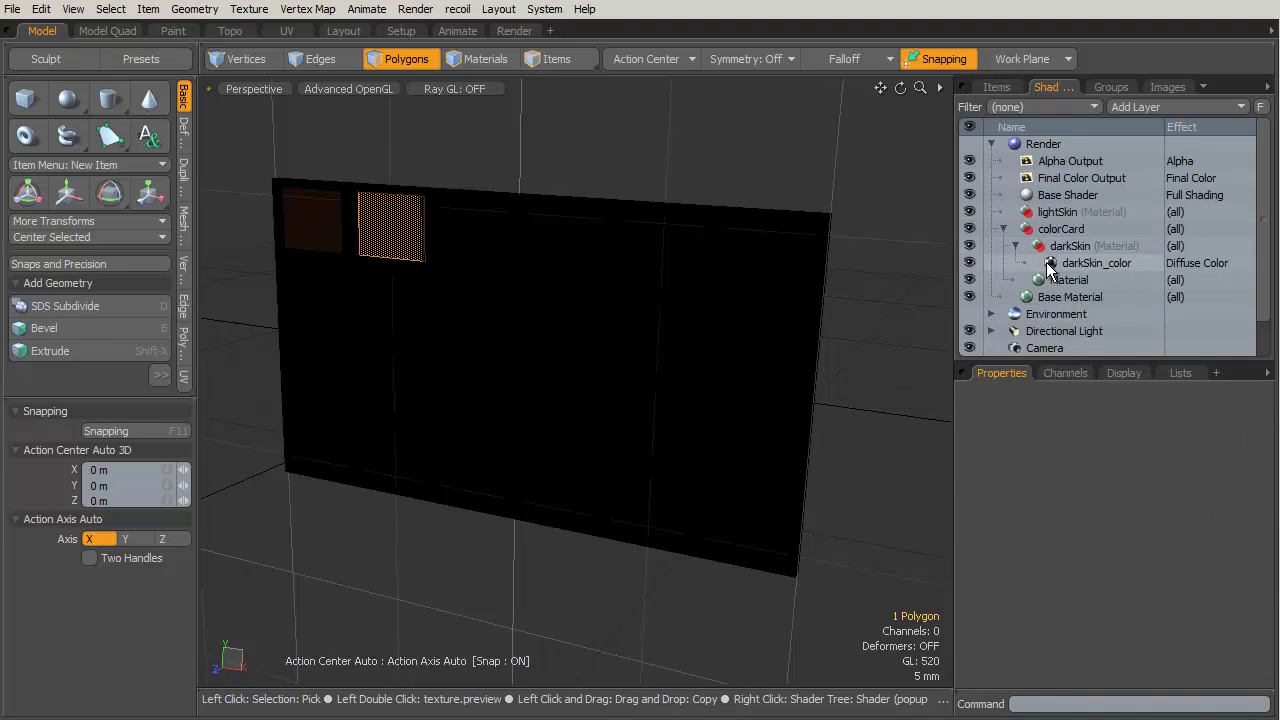
pyautogui.click(1059, 234)
pyautogui.moveTo(1059, 238); pyautogui.dragTo(1093, 267)
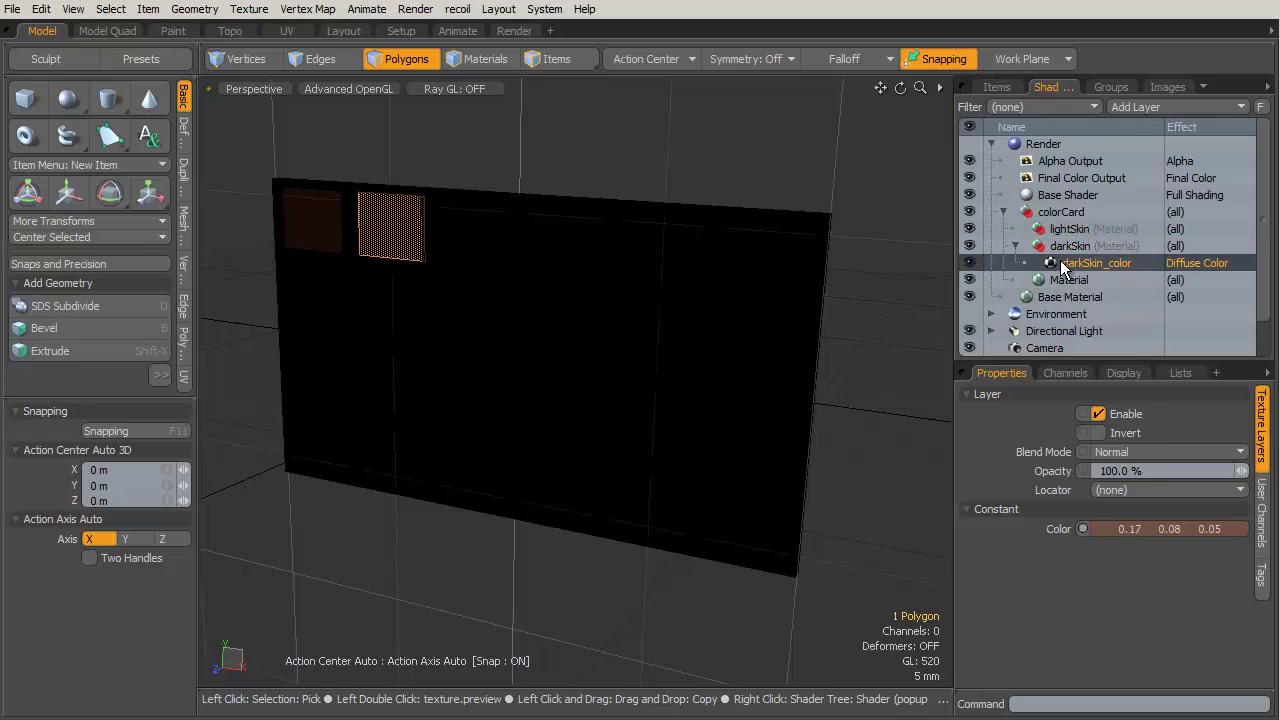
# Duplicate darkSkin_color into lightSkin and rename the copy lightSkin_color.
pyautogui.rightClick(1064, 266)
pyautogui.click(1054, 296)
pyautogui.moveTo(1084, 263); pyautogui.dragTo(1090, 232)
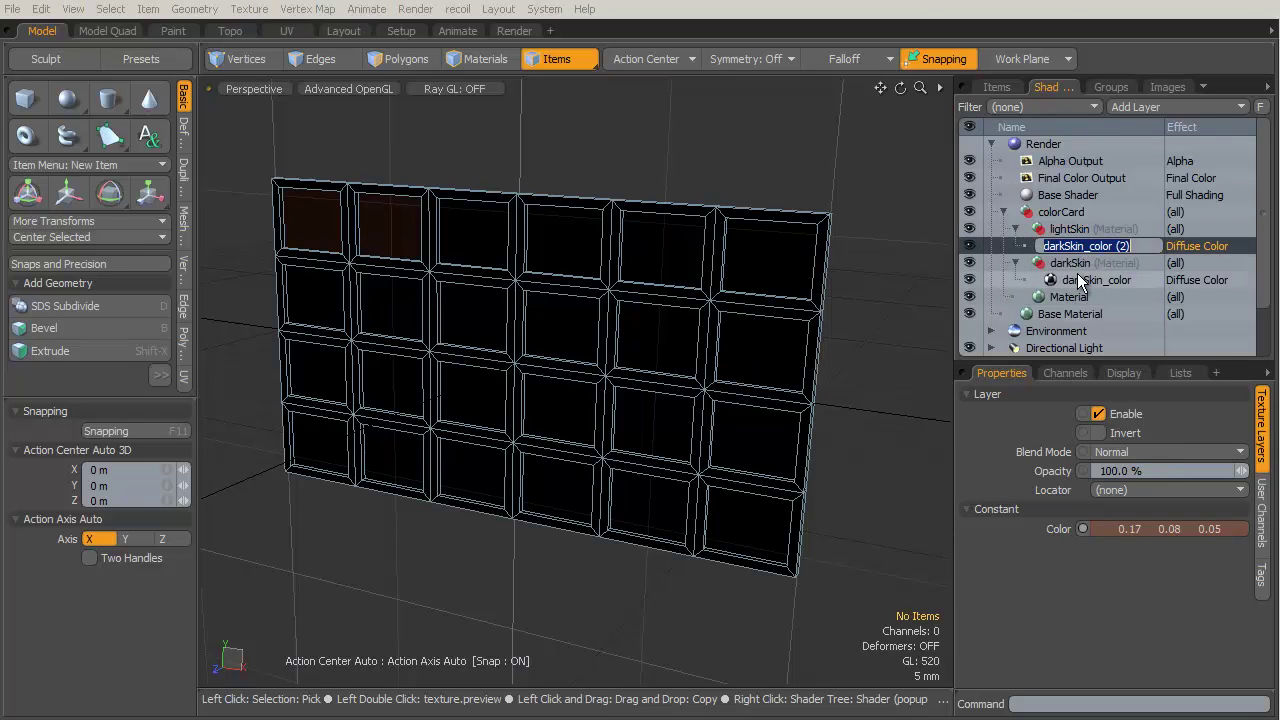
pyautogui.write('lightSki')
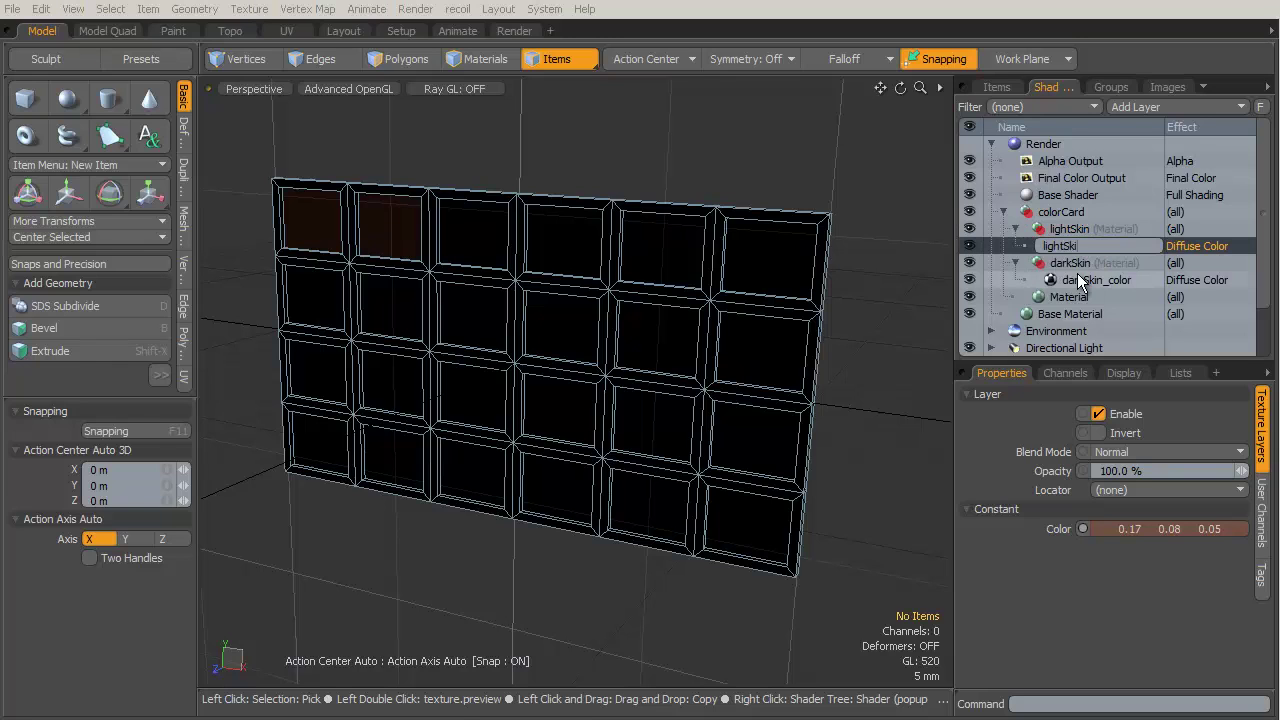
pyautogui.write('n_color')
pyautogui.press('Return')
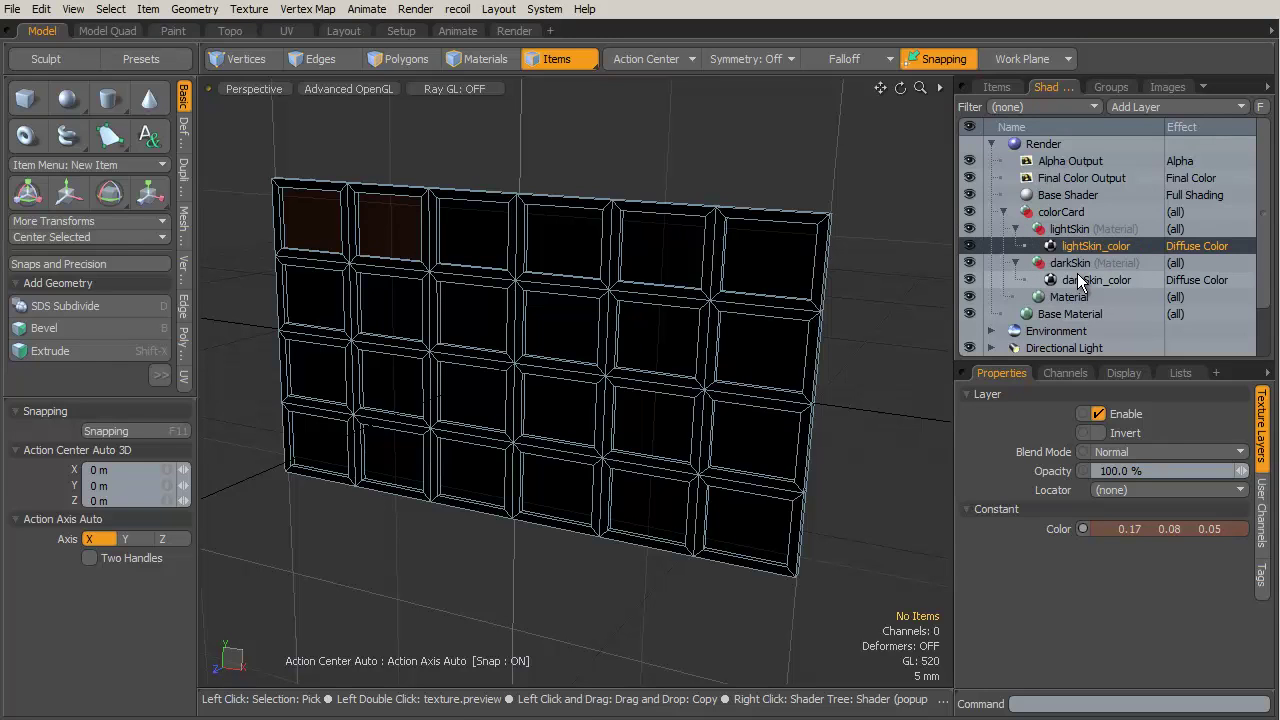
# Sample the corrected light skin colour in Photoshop and copy its hex 8b4e39.
pyautogui.hotkey('alt', 'Tab')
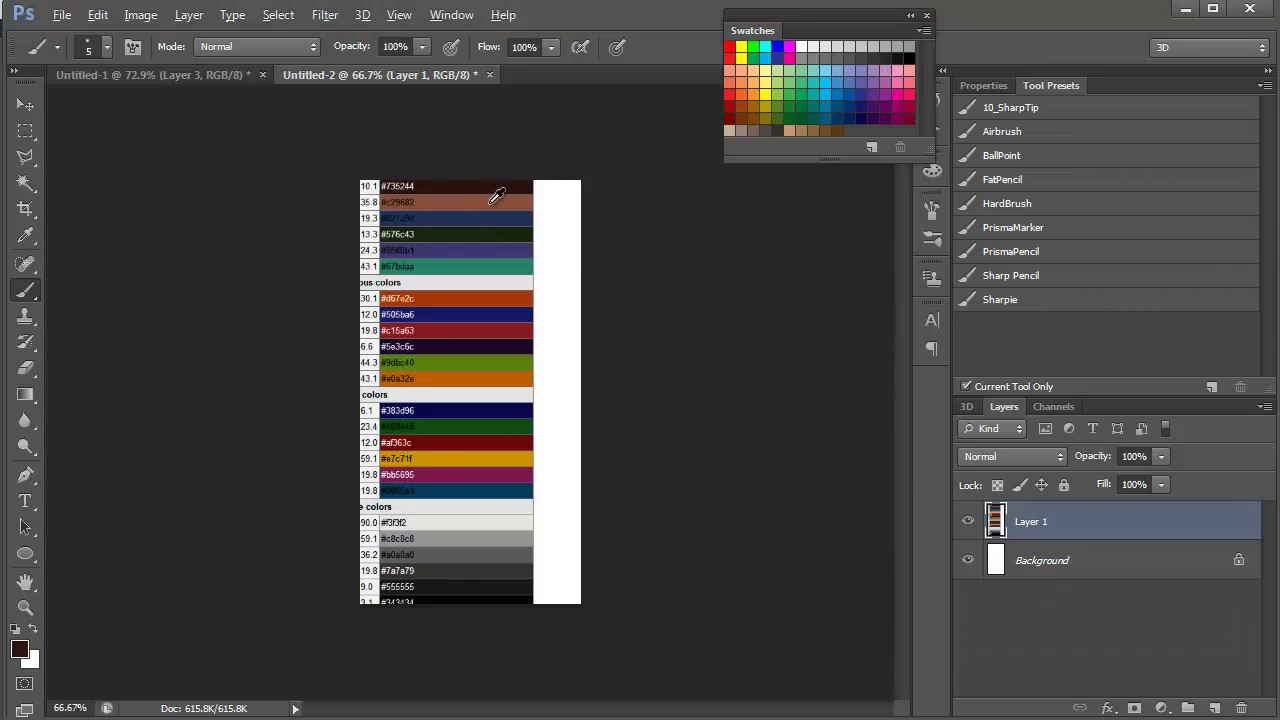
pyautogui.keyDown('alt'); pyautogui.click(491, 200); pyautogui.keyUp('alt')
pyautogui.click(30, 651)
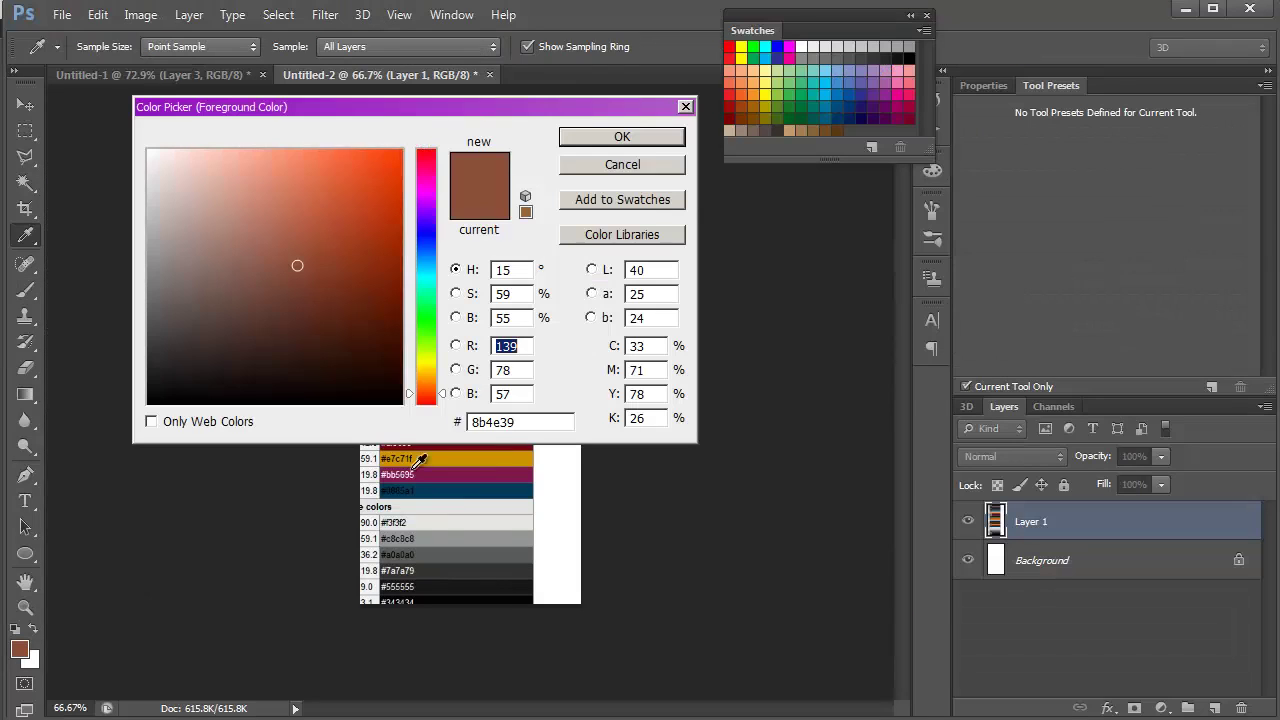
pyautogui.hotkey('alt', 'Tab')
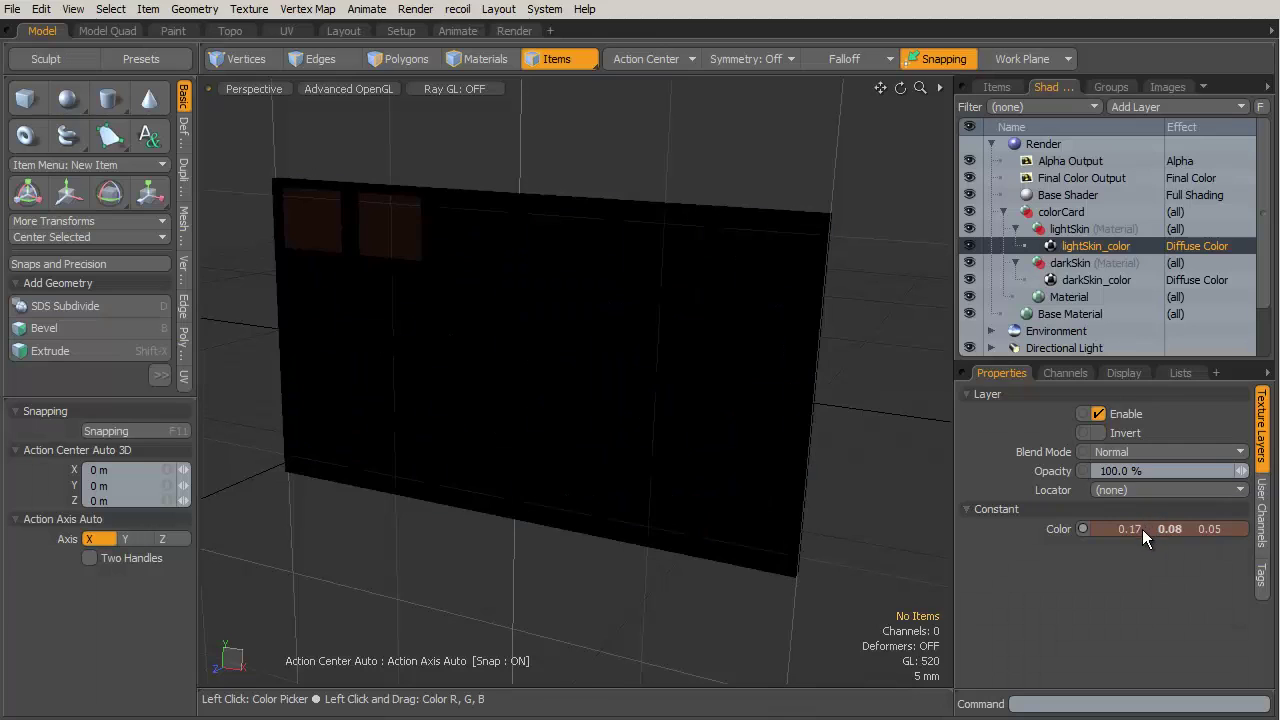
# Paste hex 8b4e39 into lightSkin_color, making it 0.55, 0.31, 0.22.
pyautogui.click(1143, 527)
pyautogui.click(1150, 604)
pyautogui.write('8b4e39')
pyautogui.press('Return')
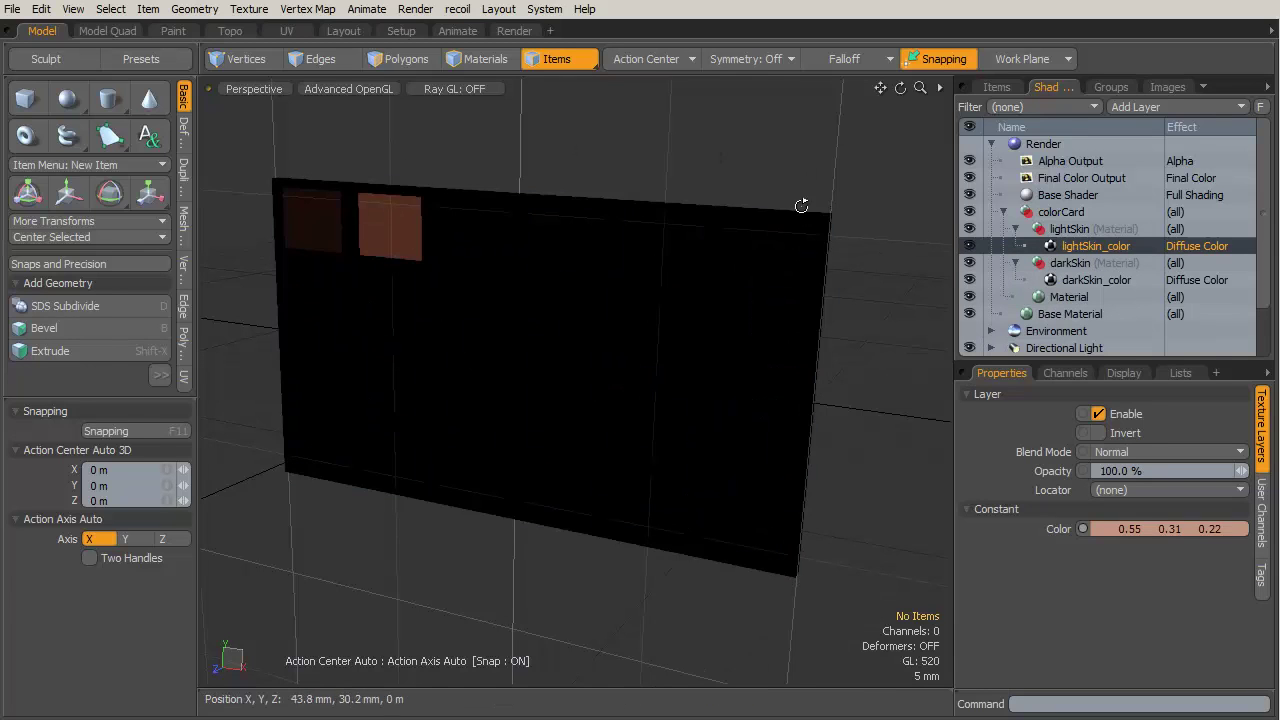
pyautogui.press('alt')
pyautogui.keyDown('alt'); pyautogui.moveTo(563, 388); pyautogui.dragTo(507, 505); pyautogui.keyUp('alt')
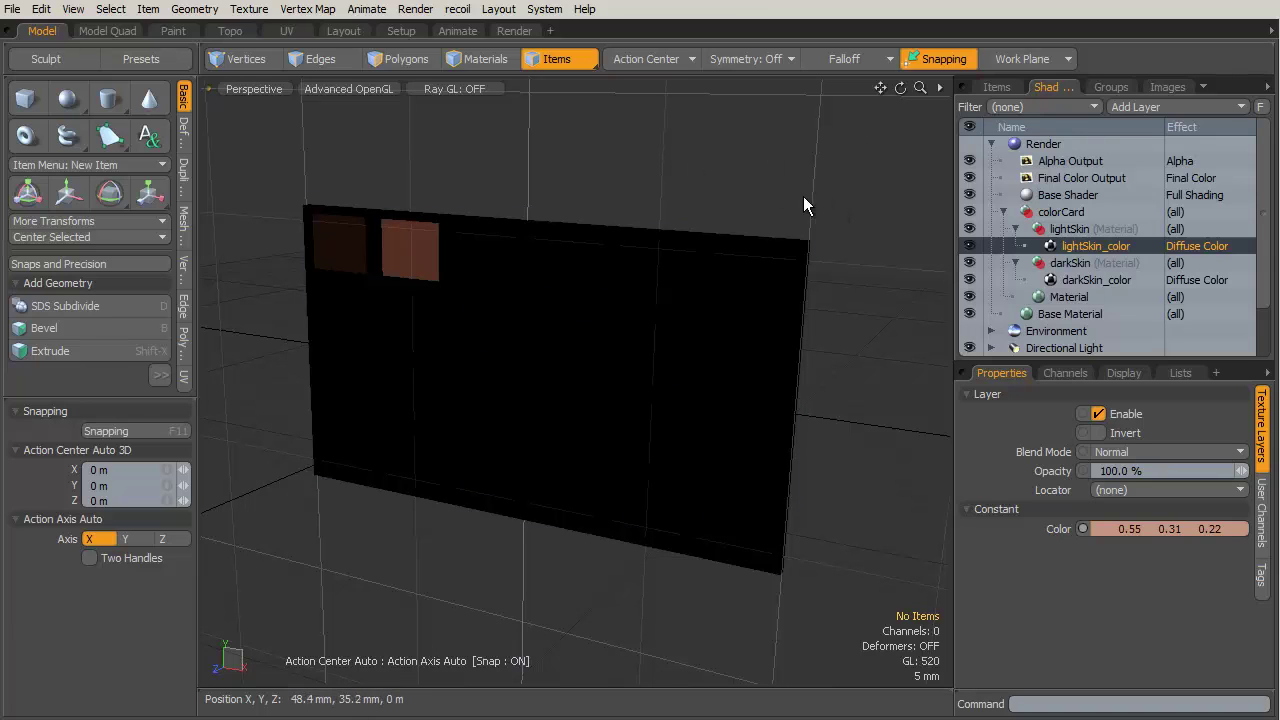
# Close the scene without saving and load the colorChecker g22 preset from the Layout preset browser.
pyautogui.hotkey('ctrl', 'w')
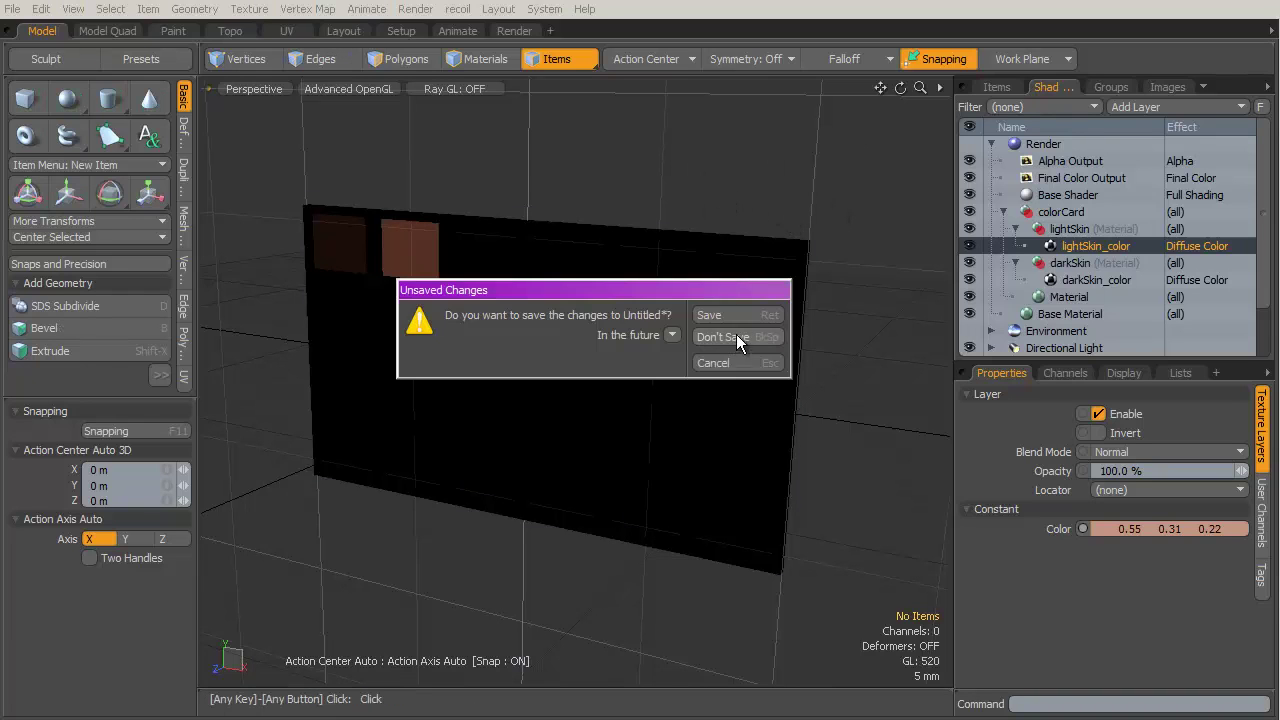
pyautogui.click(735, 337)
pyautogui.click(338, 31)
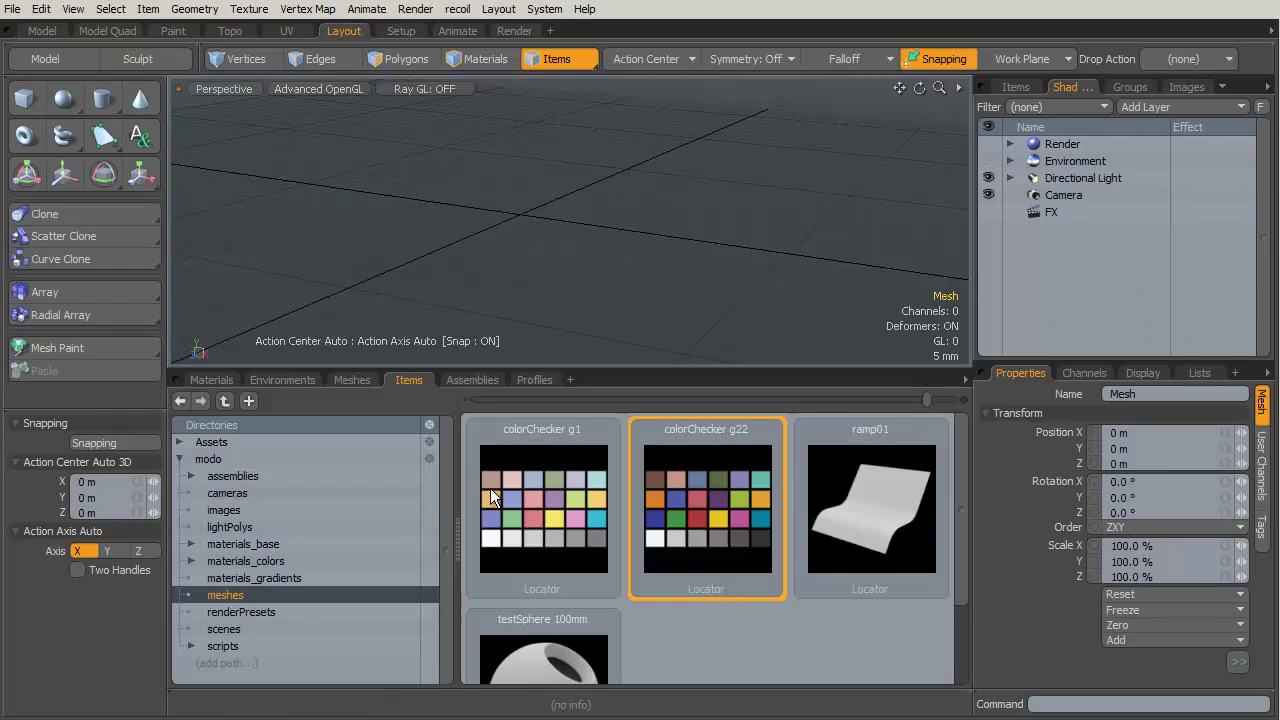
pyautogui.doubleClick(751, 500)
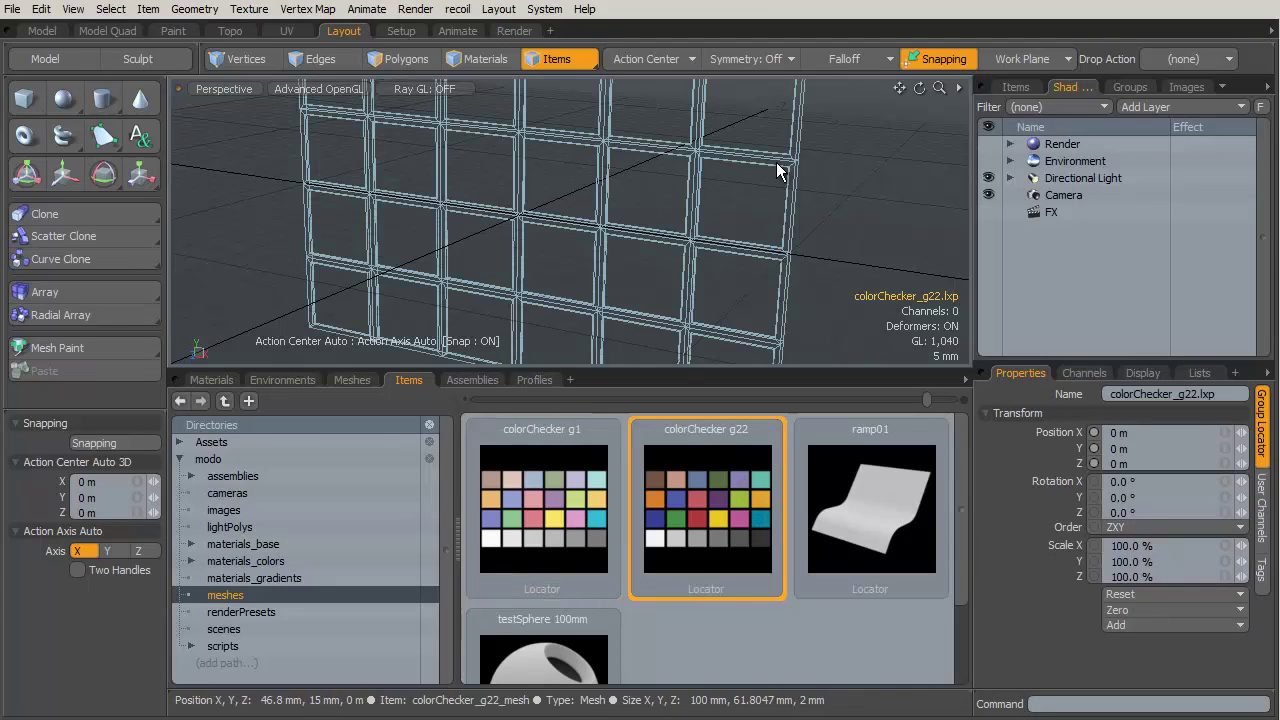
pyautogui.moveTo(781, 205)
pyautogui.keyDown('alt'); pyautogui.mouseDown()
pyautogui.moveTo(763, 222)
pyautogui.moveTo(777, 288)
pyautogui.mouseUp(); pyautogui.keyUp('alt')
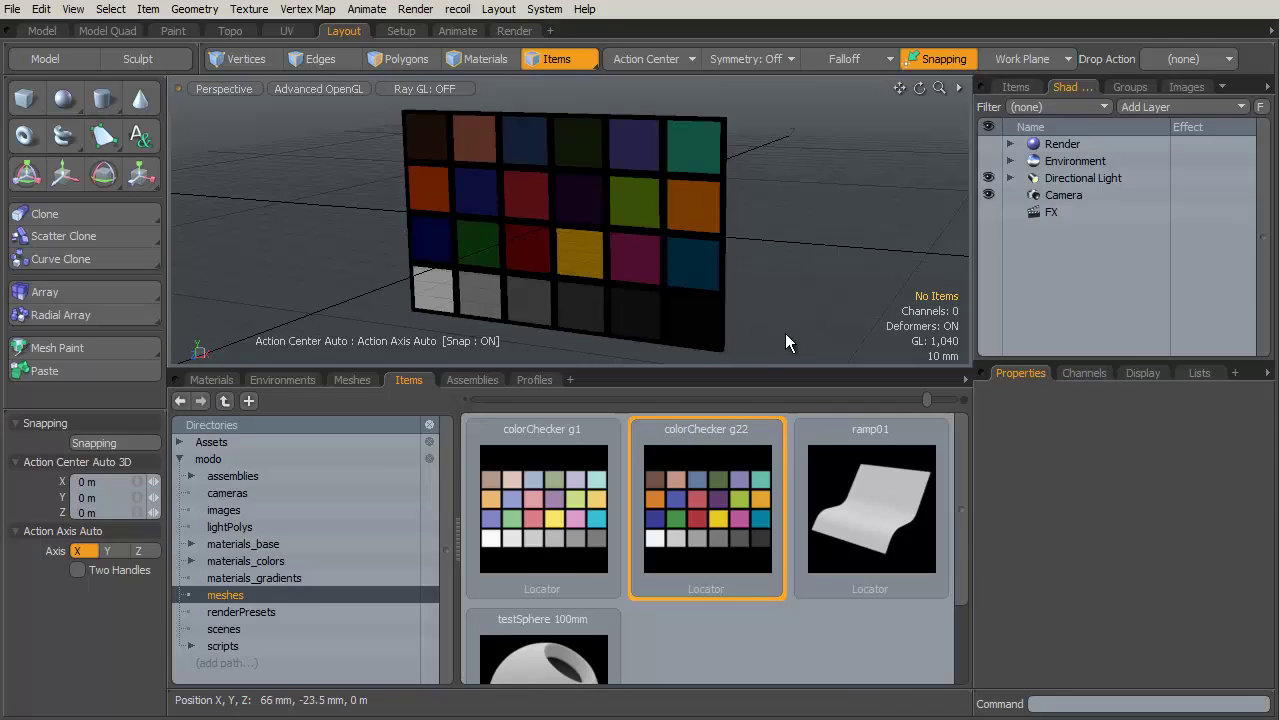